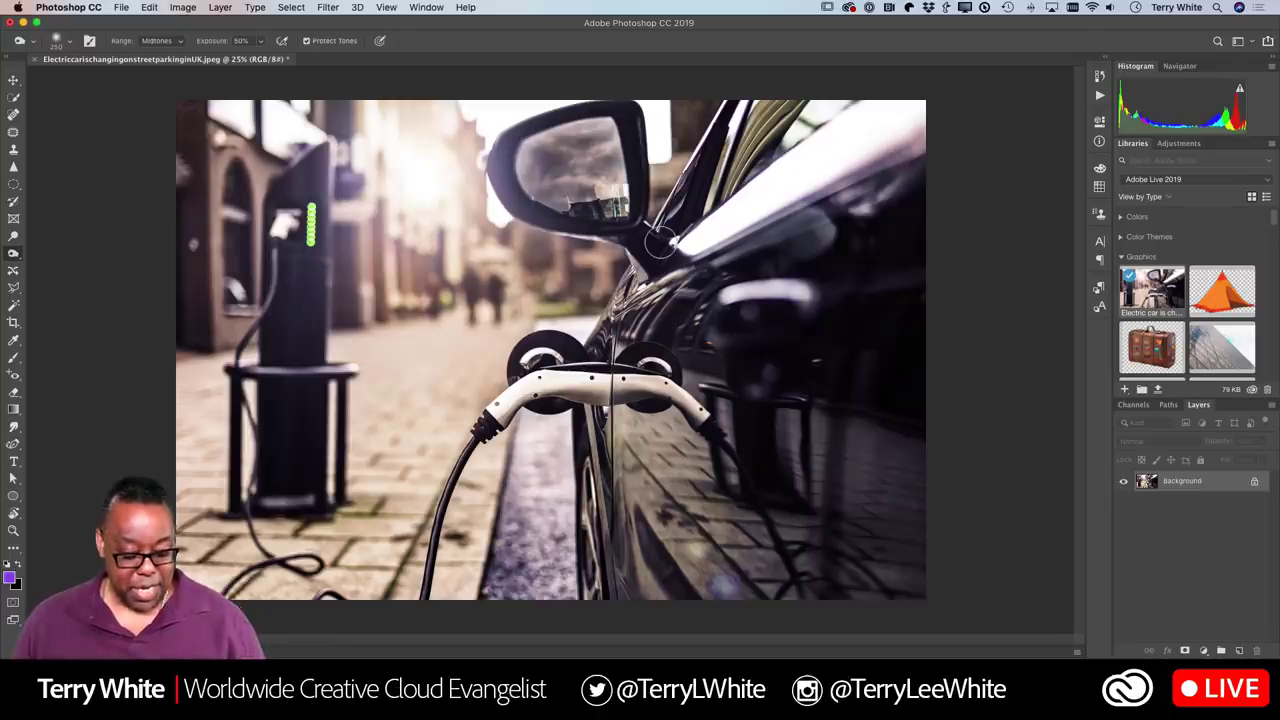
Step: Lighten the wing-mirror glass with Dodge, deselect, then darken the mirror's reflection with Burn
mouse_move(620, 140)
mouse_down()
mouse_move(560, 170)
mouse_move(600, 200)
mouse_up()
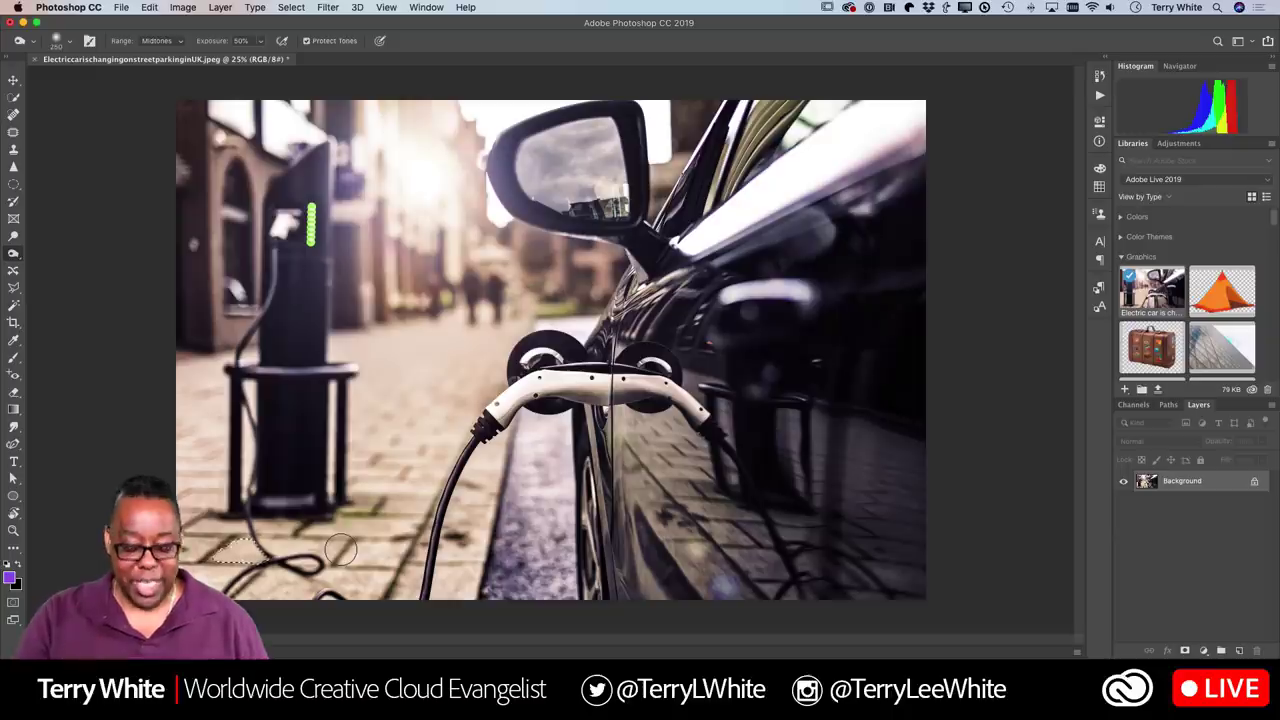
key(super+d)
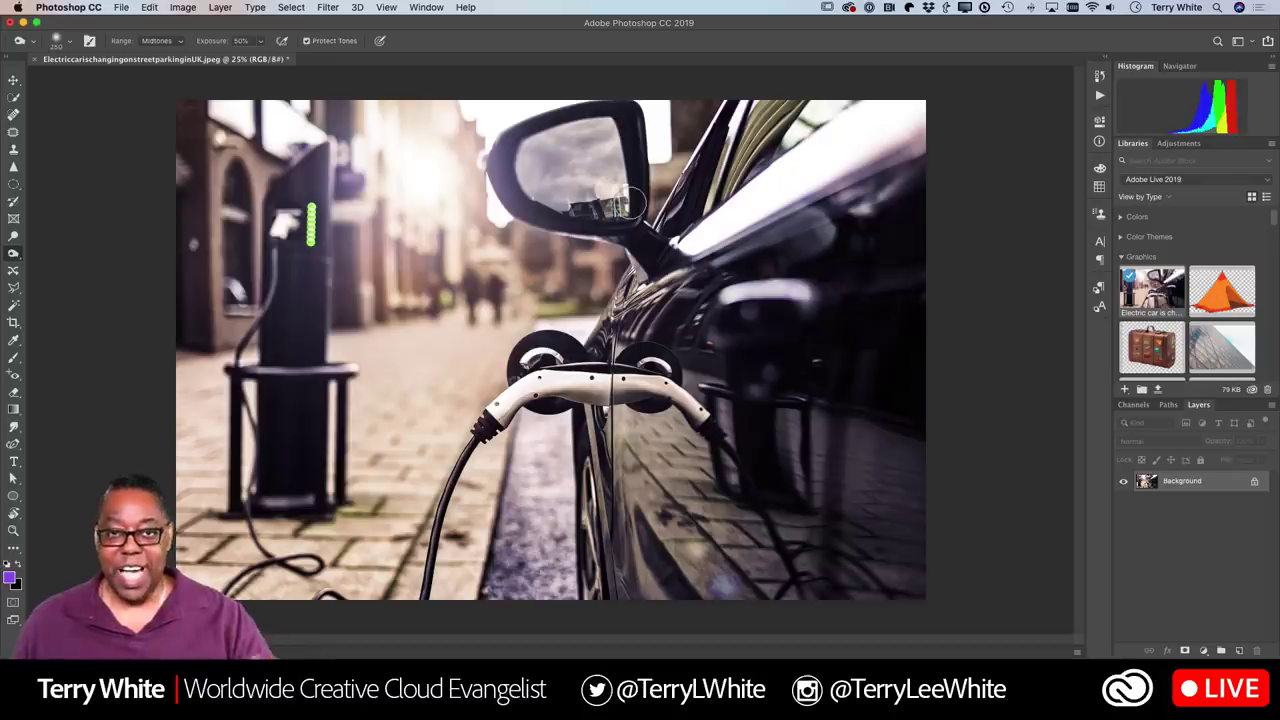
mouse_move(612, 200)
mouse_down()
mouse_move(632, 203)
mouse_move(600, 185)
mouse_move(545, 193)
mouse_move(585, 158)
mouse_move(552, 170)
mouse_move(572, 165)
mouse_move(590, 190)
mouse_up()
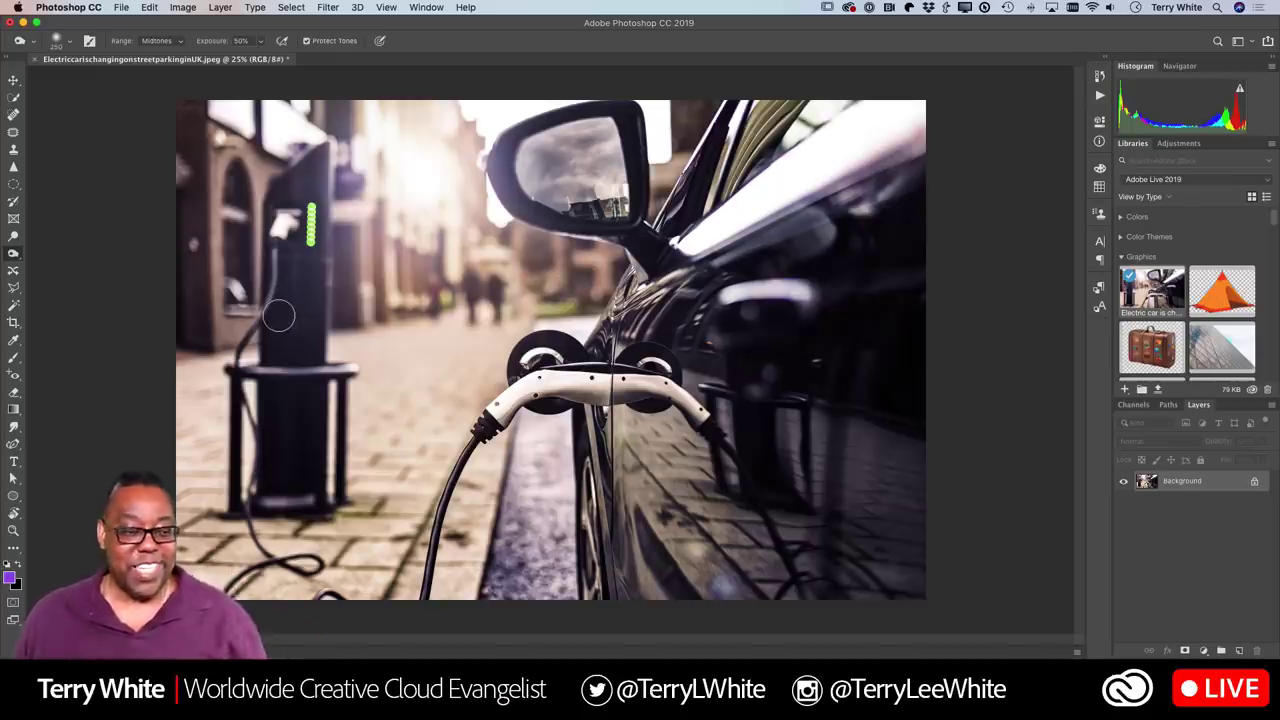
click(13, 80)
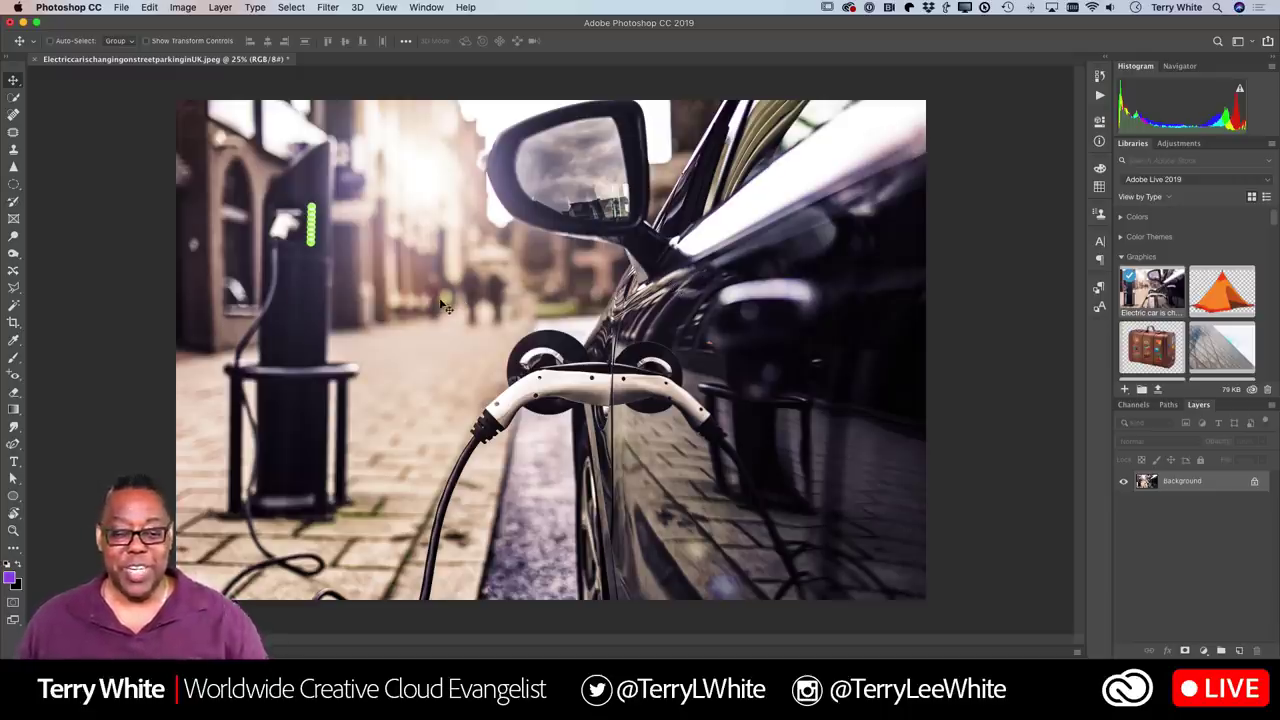
Step: Convert the background into the normal layer Layer 0 and return the photo near its original spot
drag(573, 309, 686, 327)
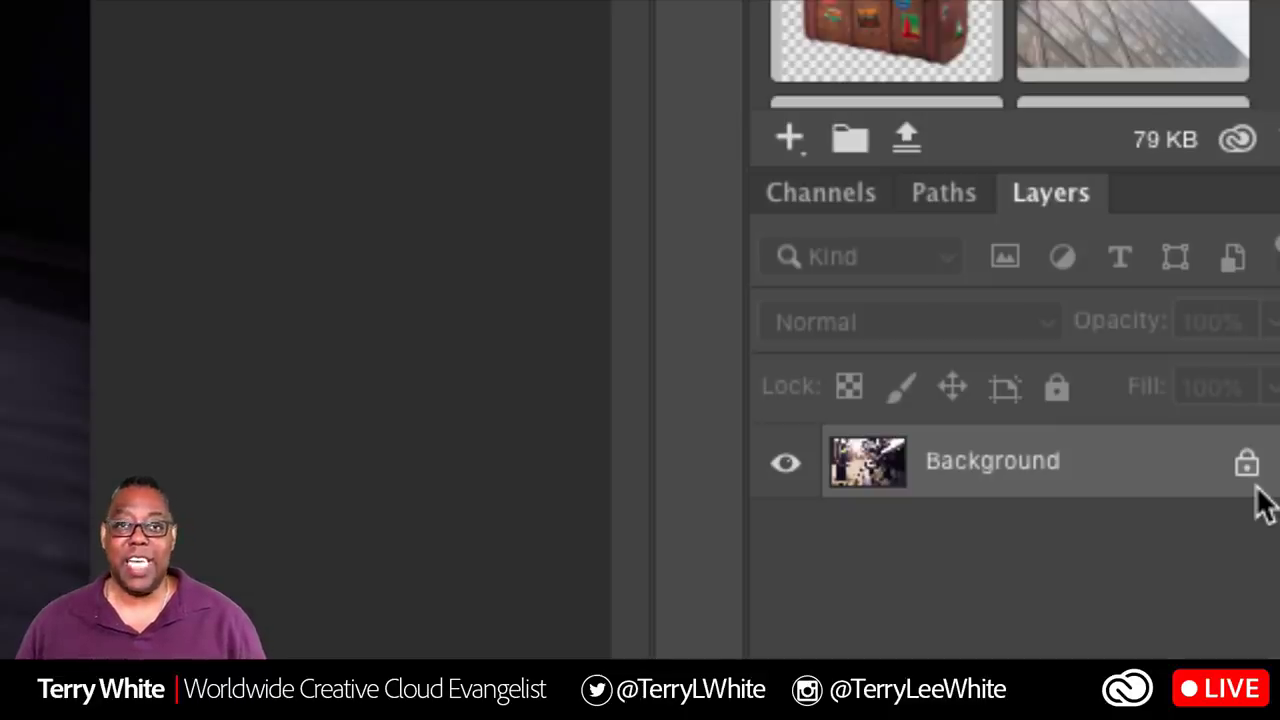
click(1257, 488)
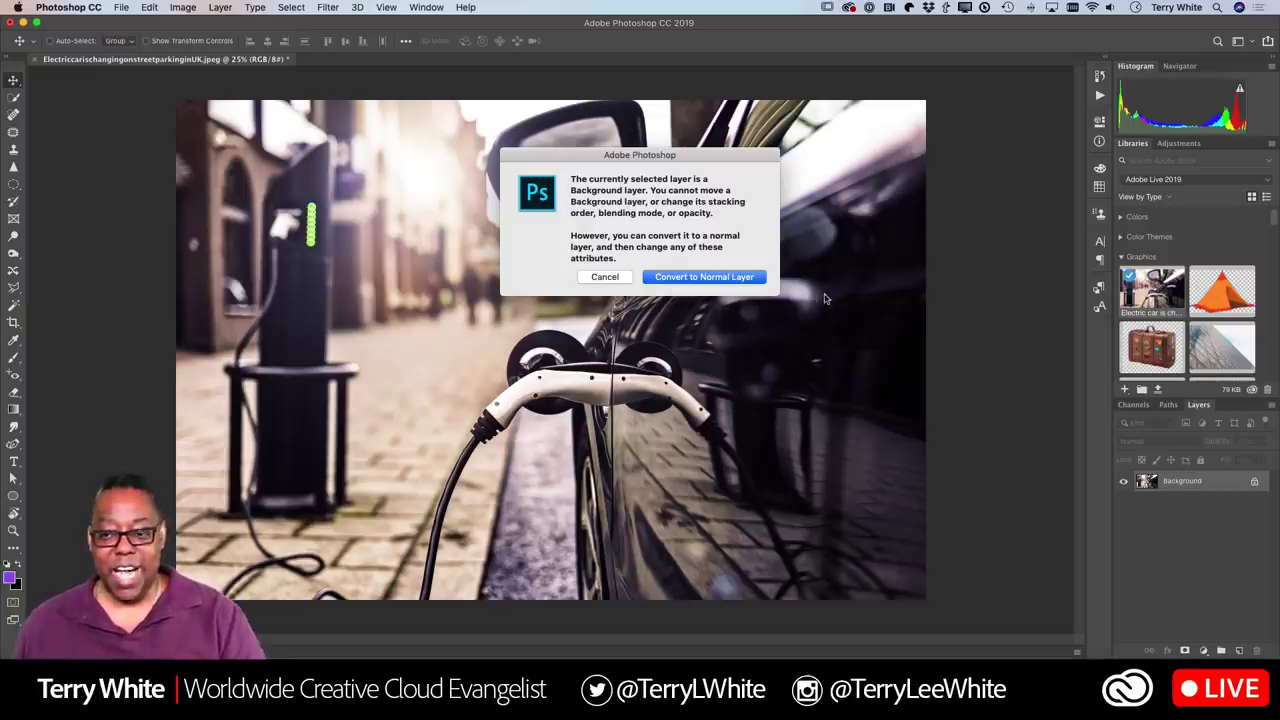
click(687, 277)
drag(687, 290, 820, 292)
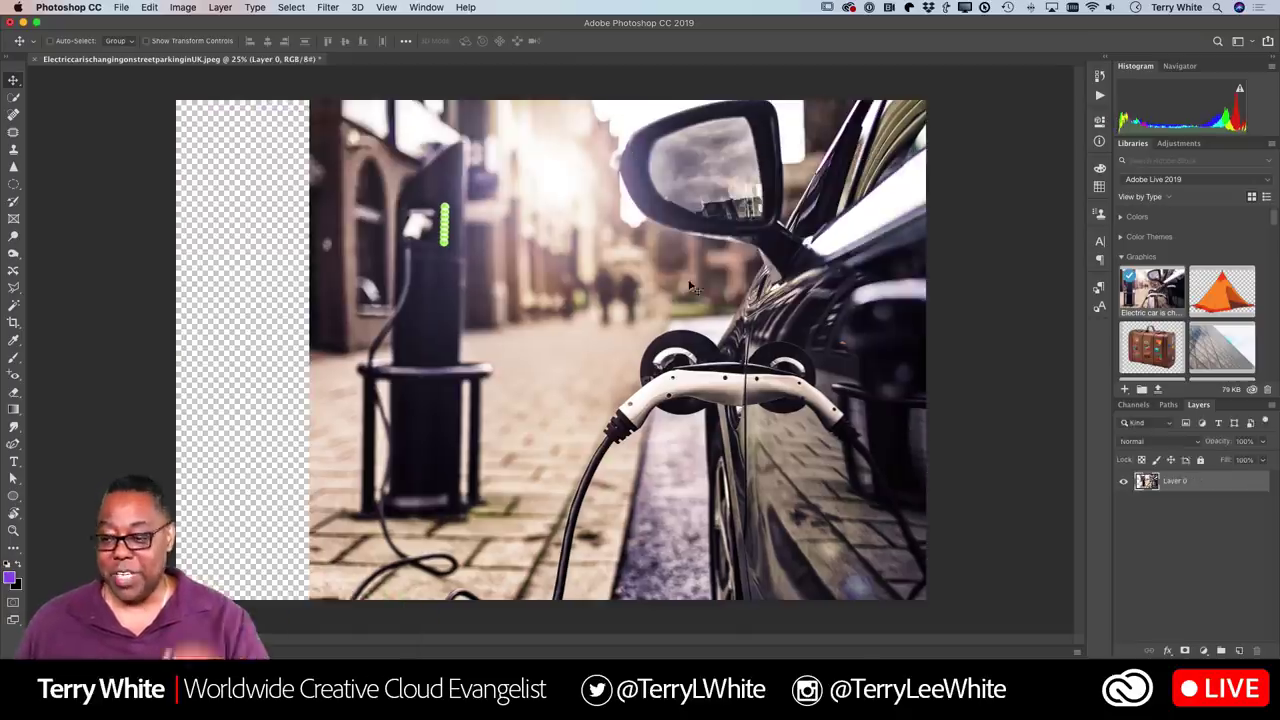
drag(612, 375, 541, 336)
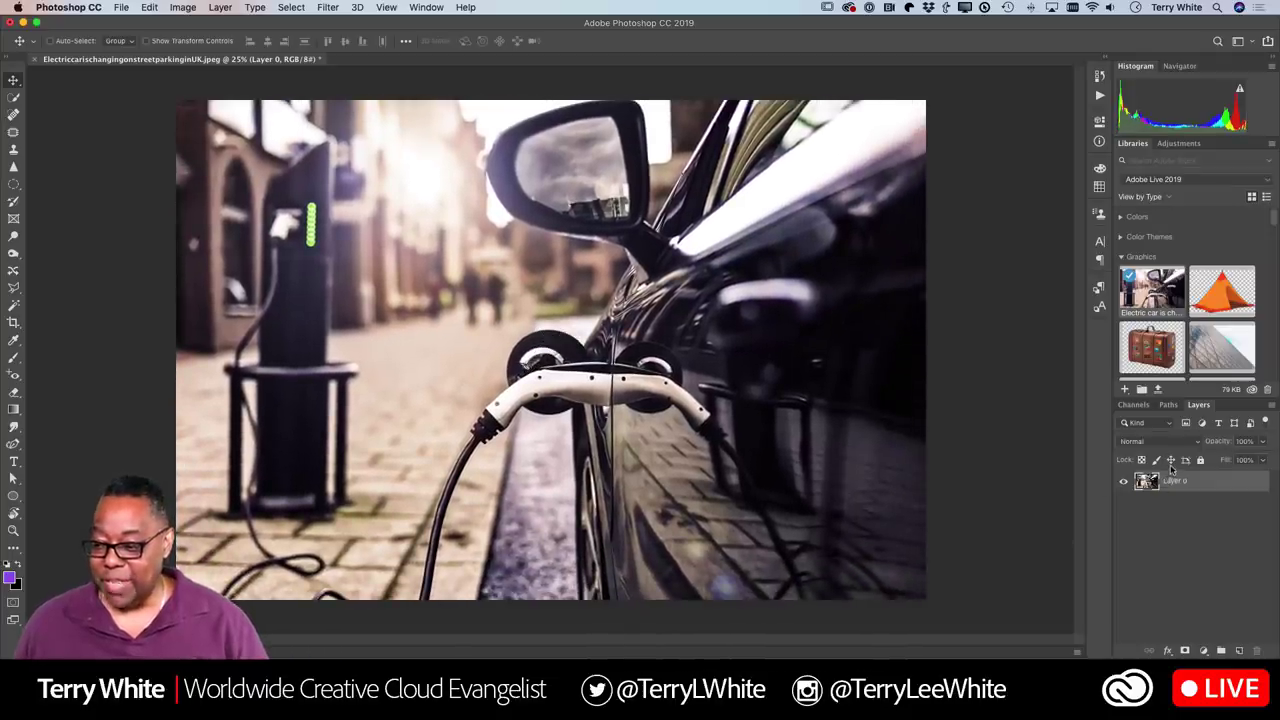
Step: Lock Layer 0's position and dismiss the alert that the locked layer cannot be moved
click(1171, 461)
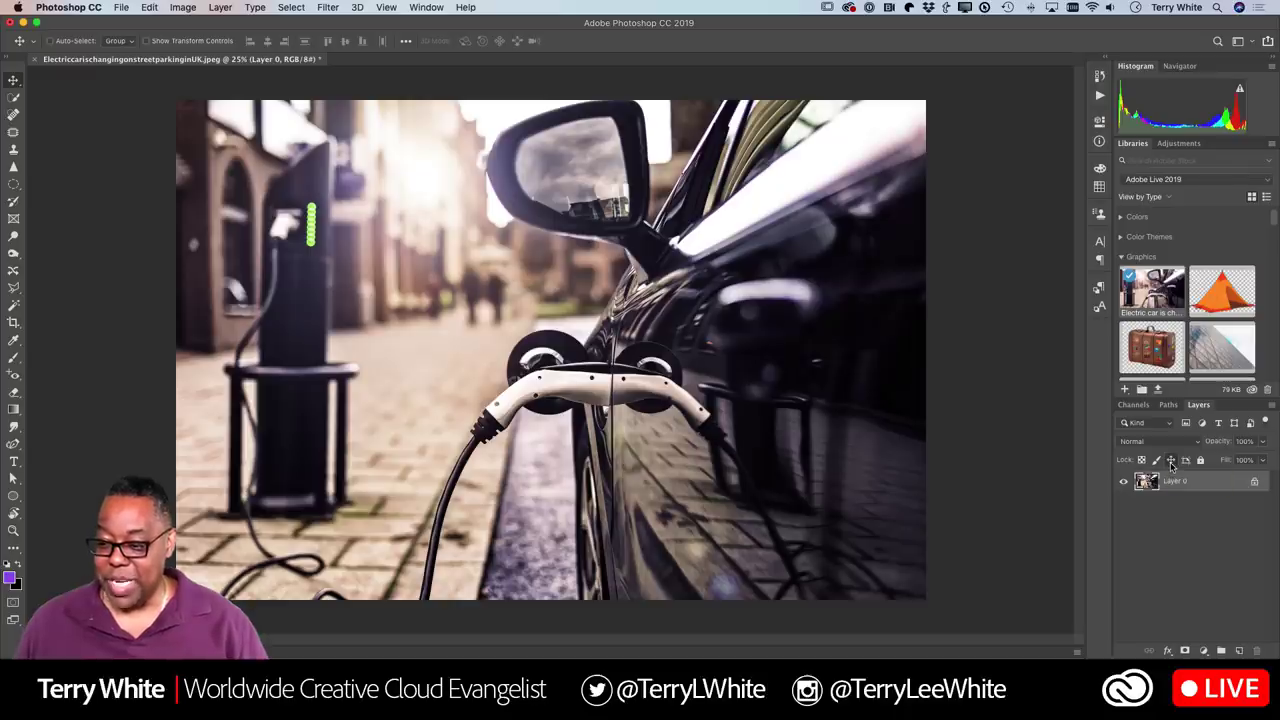
click(508, 466)
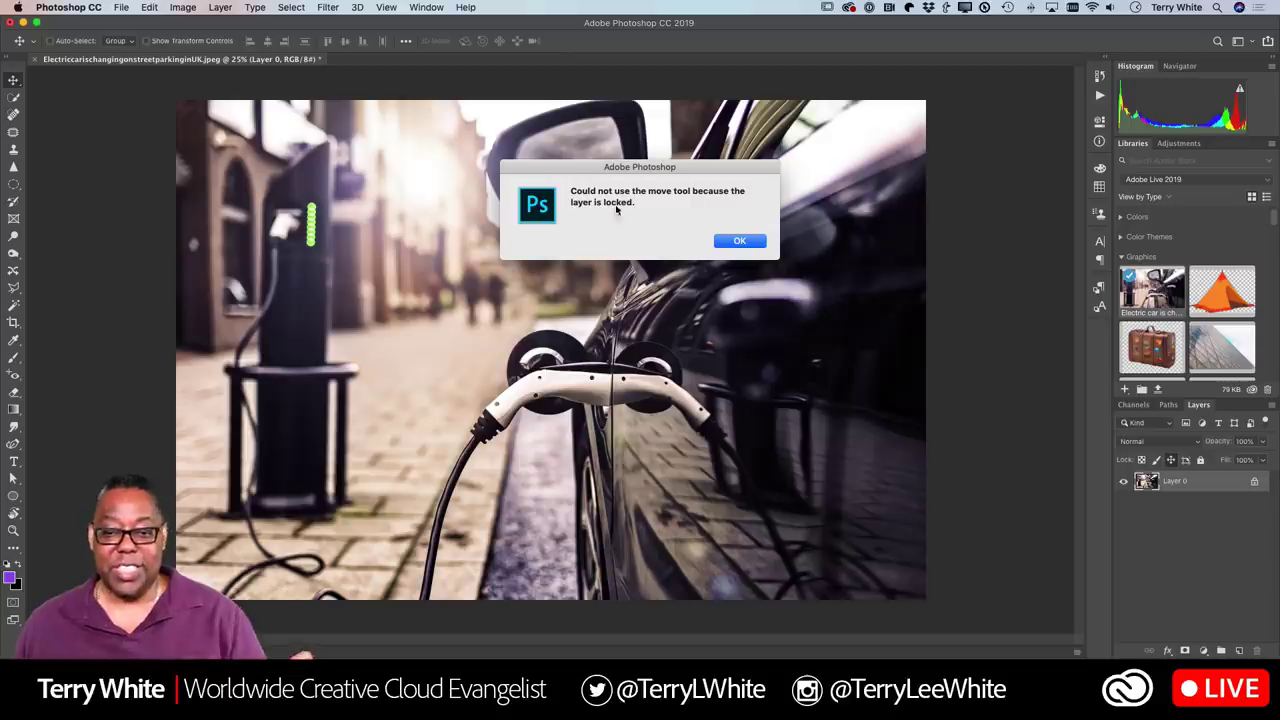
click(744, 243)
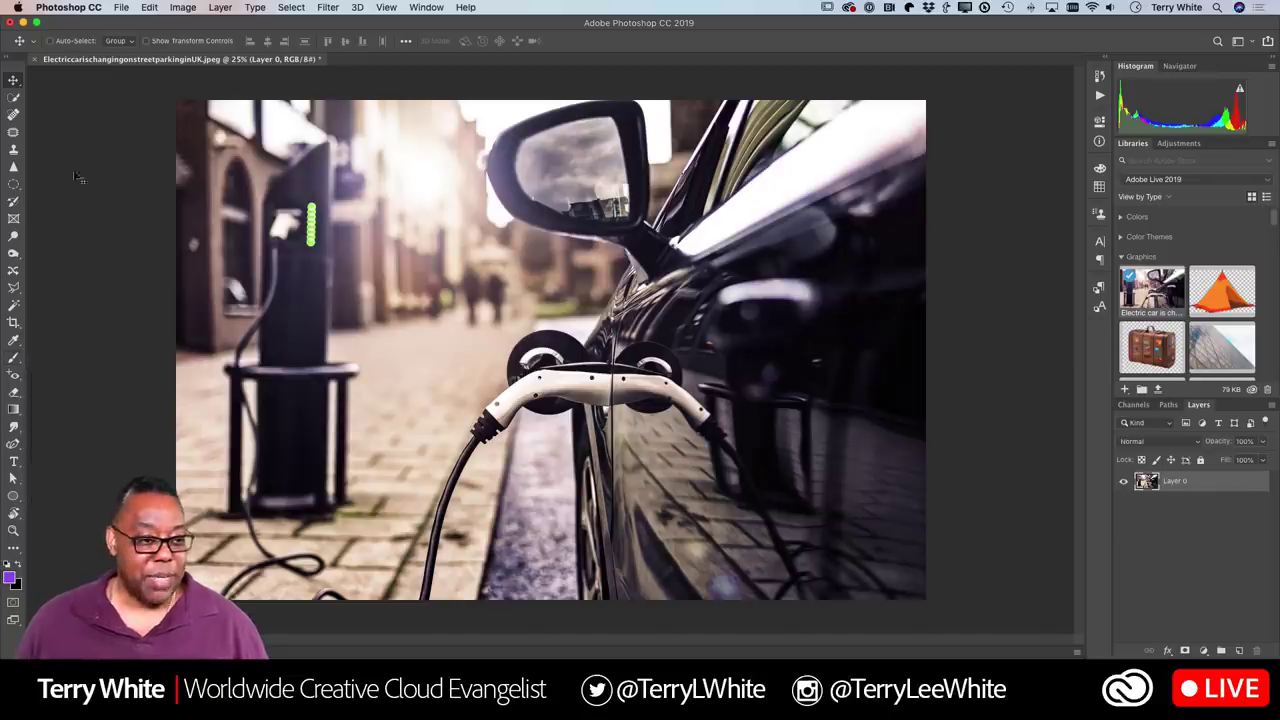
Step: Quick-select the white charging plug handle and add a layer mask that shows only it
click(15, 99)
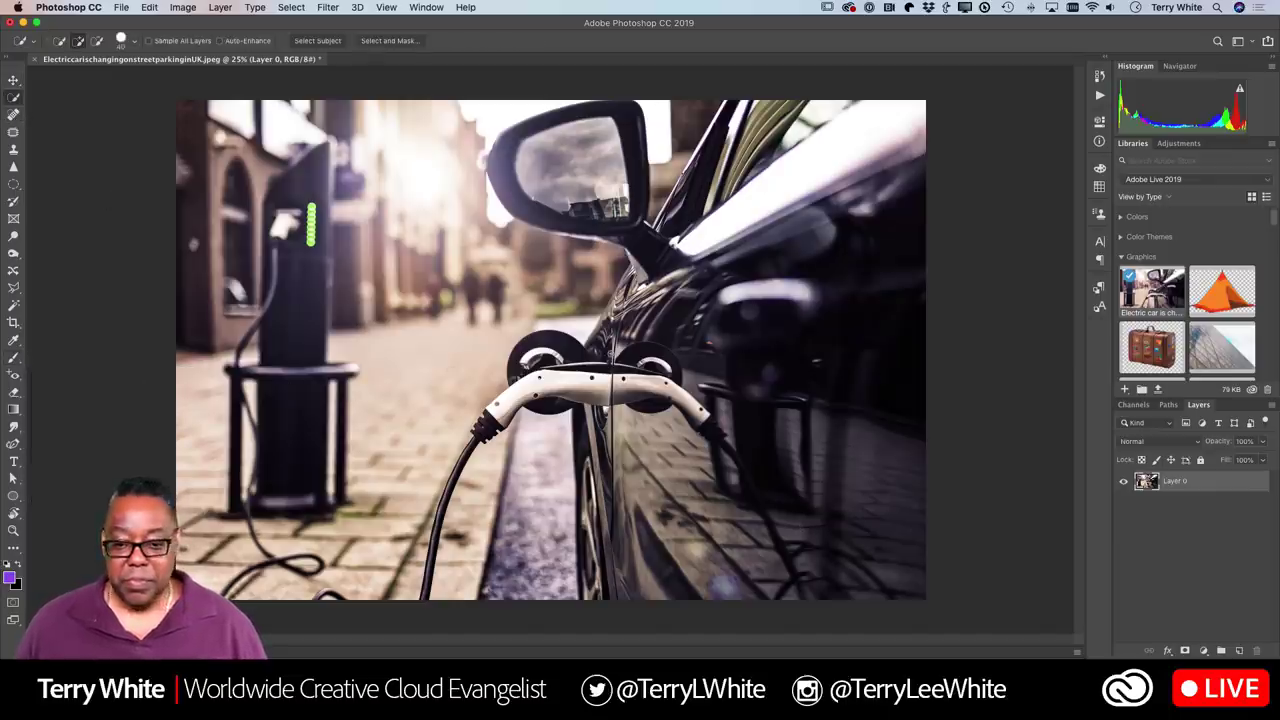
mouse_move(598, 385)
mouse_down()
mouse_move(560, 382)
mouse_move(600, 368)
mouse_move(495, 418)
mouse_up()
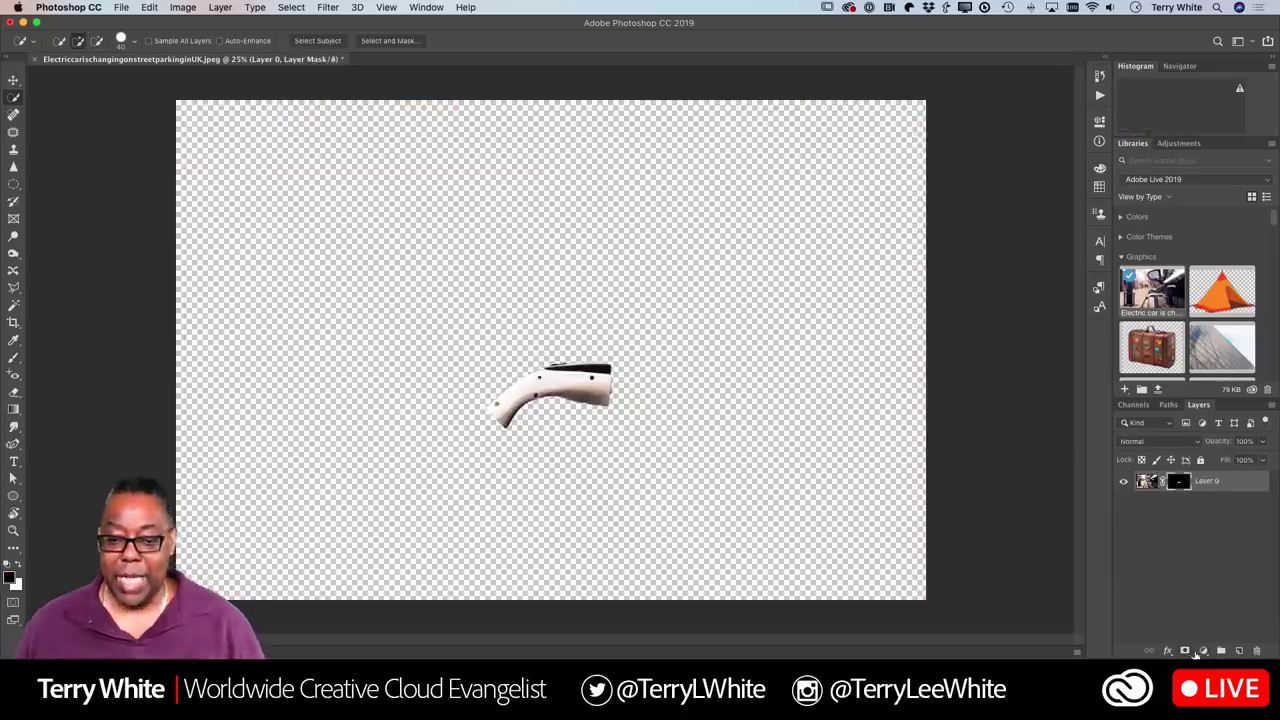
click(1185, 651)
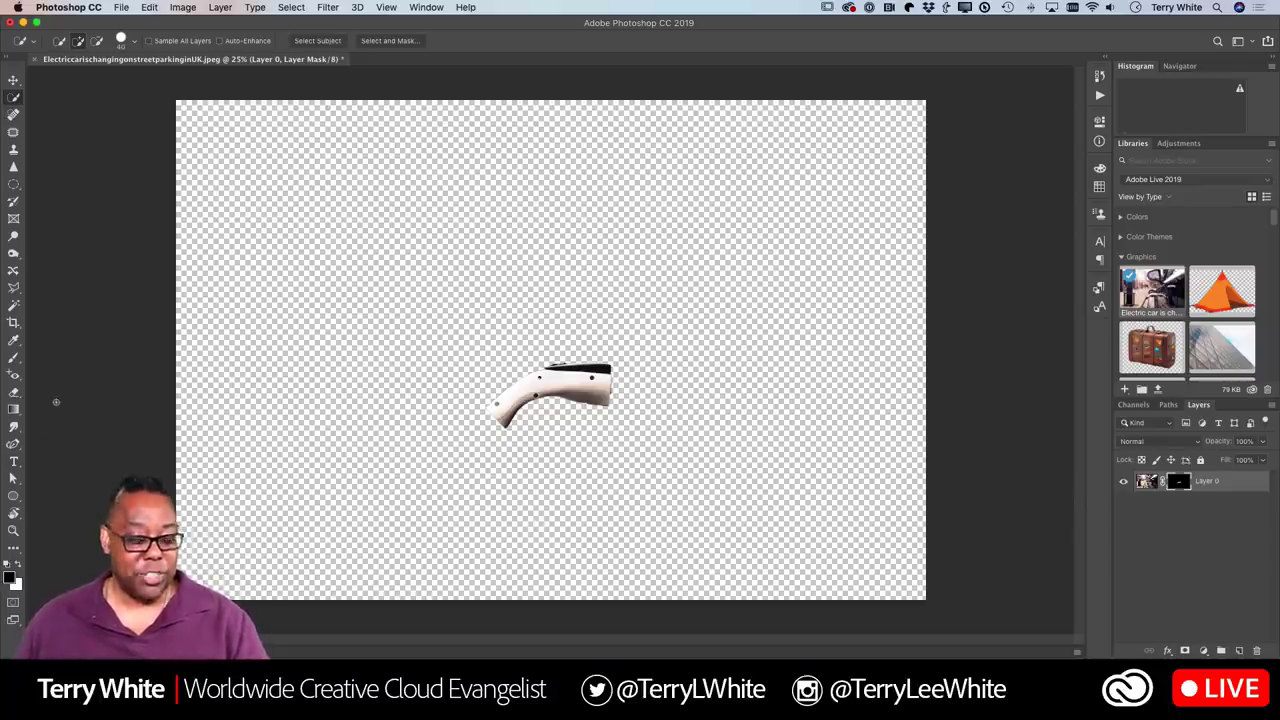
key(b)
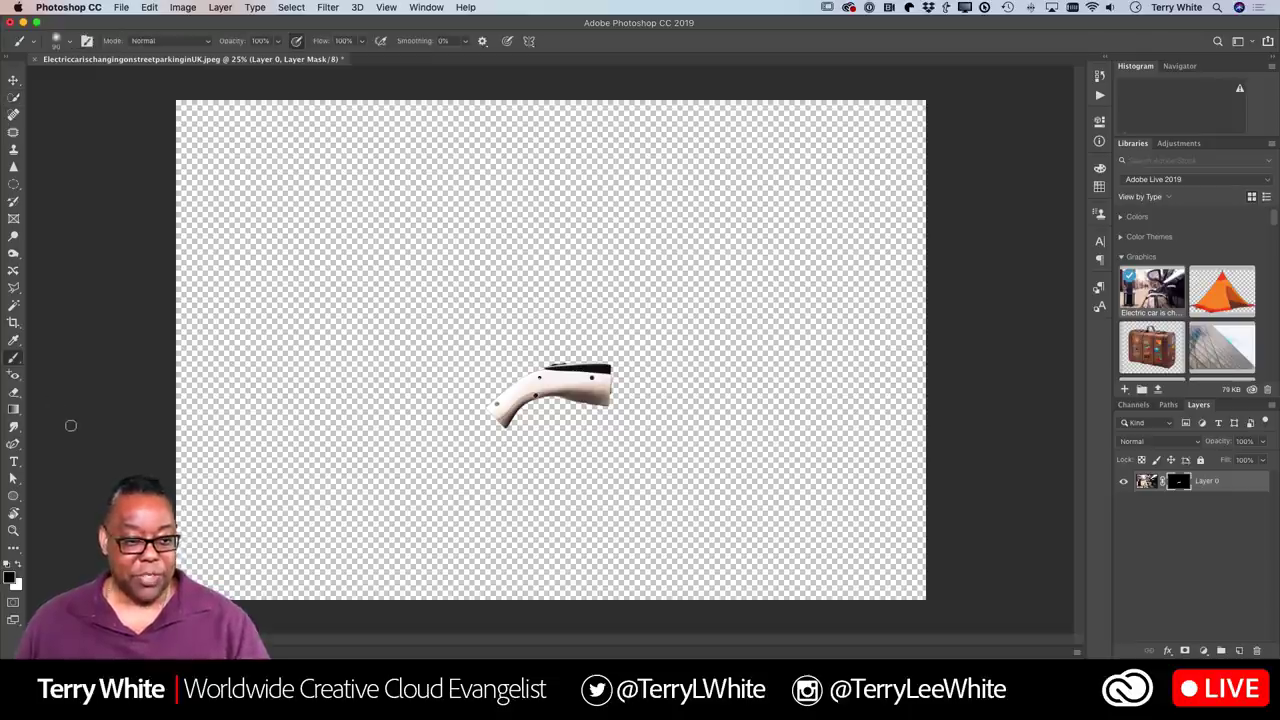
click(7, 566)
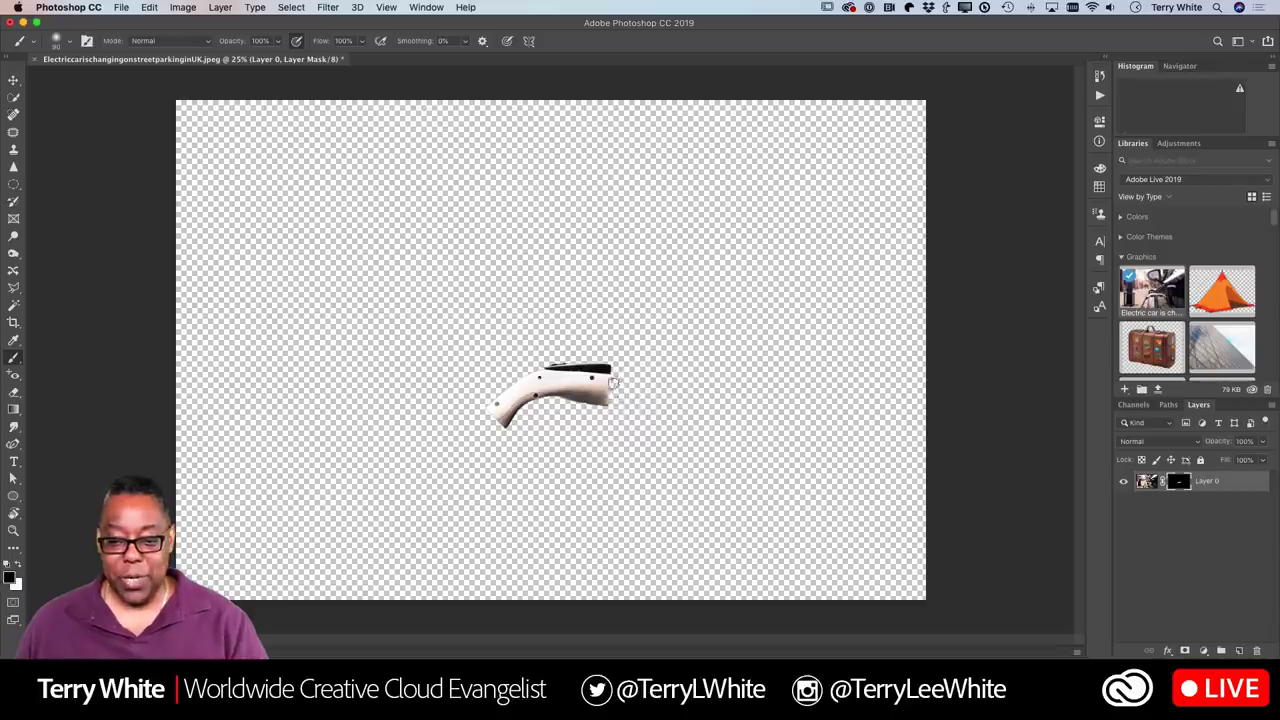
drag(613, 373, 604, 414)
key(super+z)
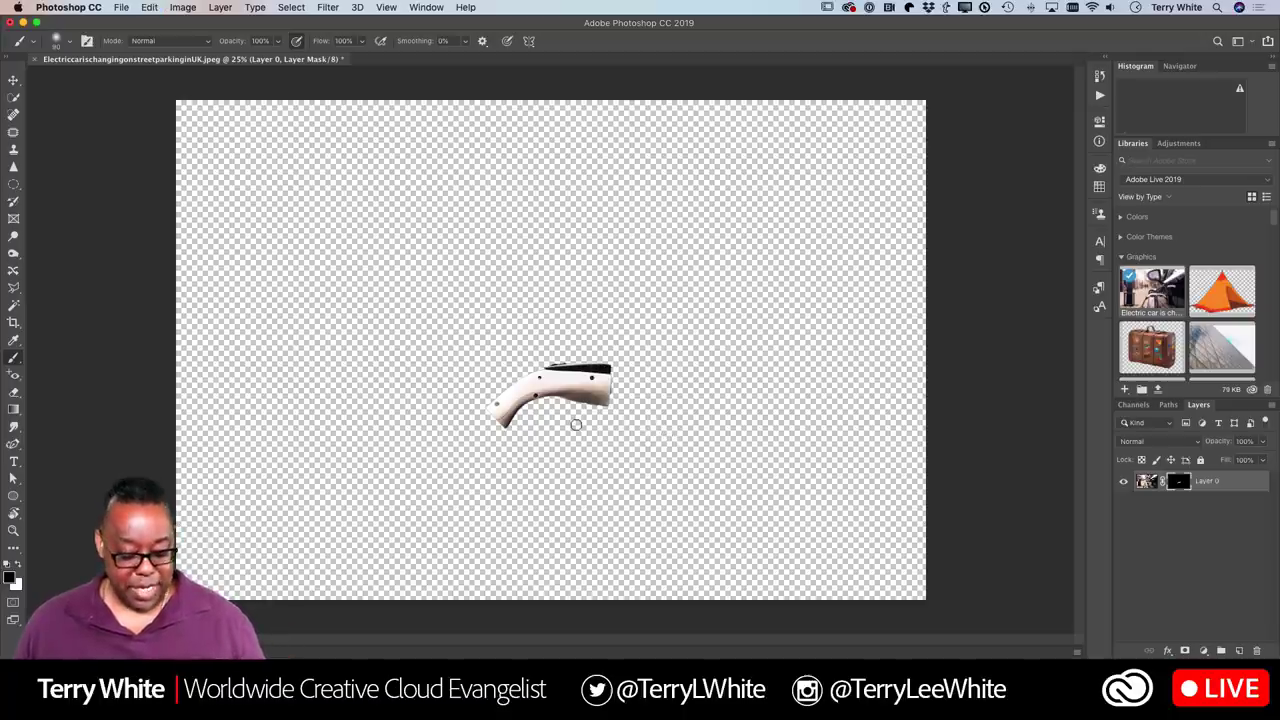
key(x)
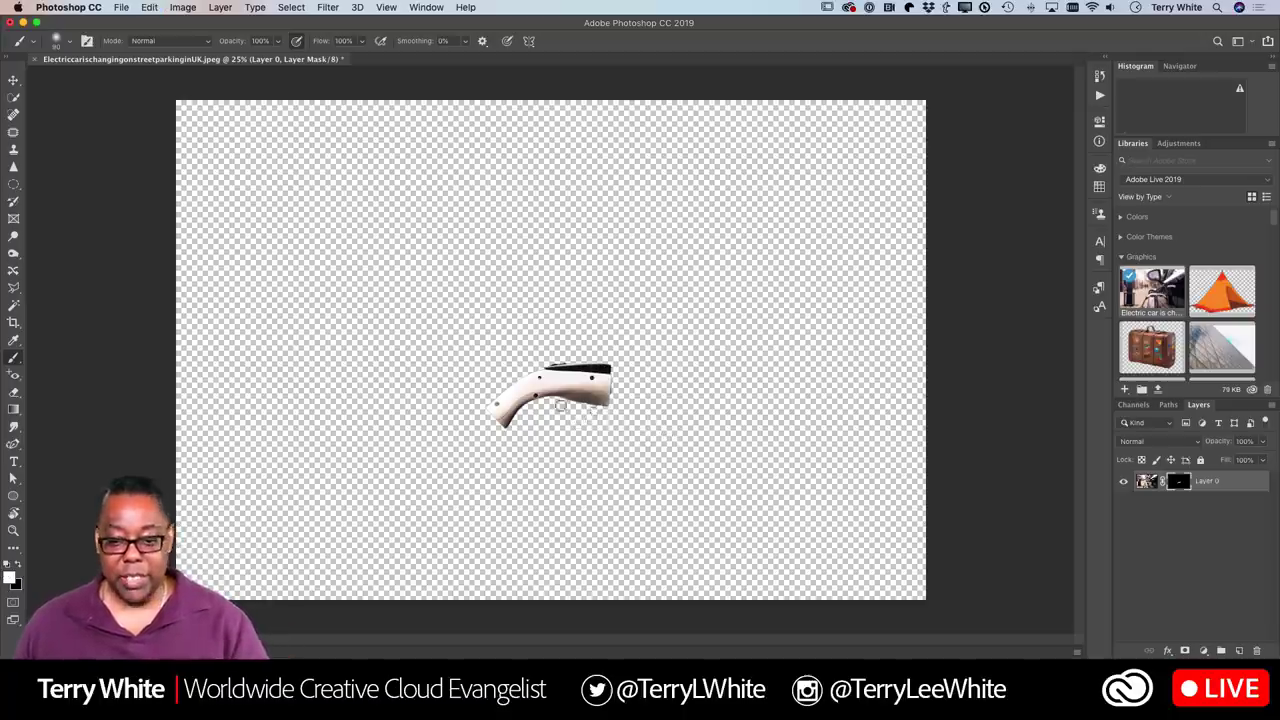
mouse_move(547, 406)
mouse_down()
mouse_move(514, 424)
mouse_move(593, 413)
mouse_move(480, 420)
mouse_move(484, 435)
mouse_move(447, 451)
mouse_move(464, 442)
mouse_move(452, 496)
mouse_up()
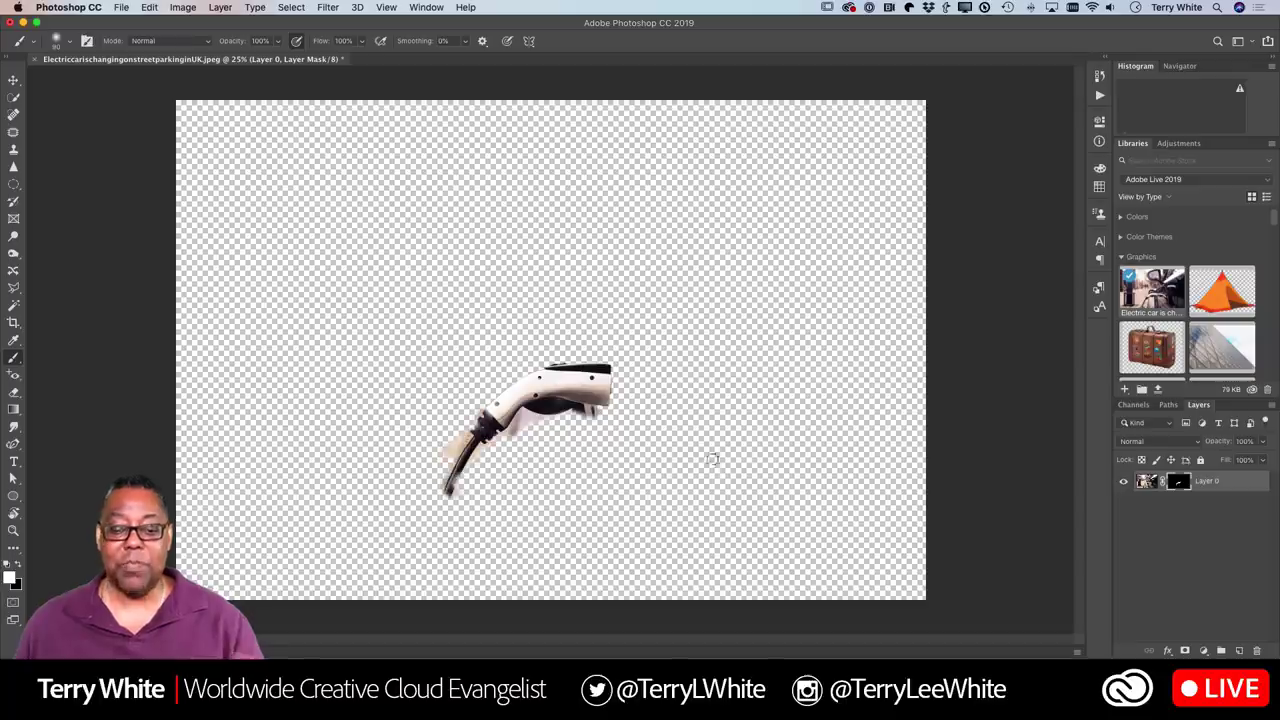
key(super+z)
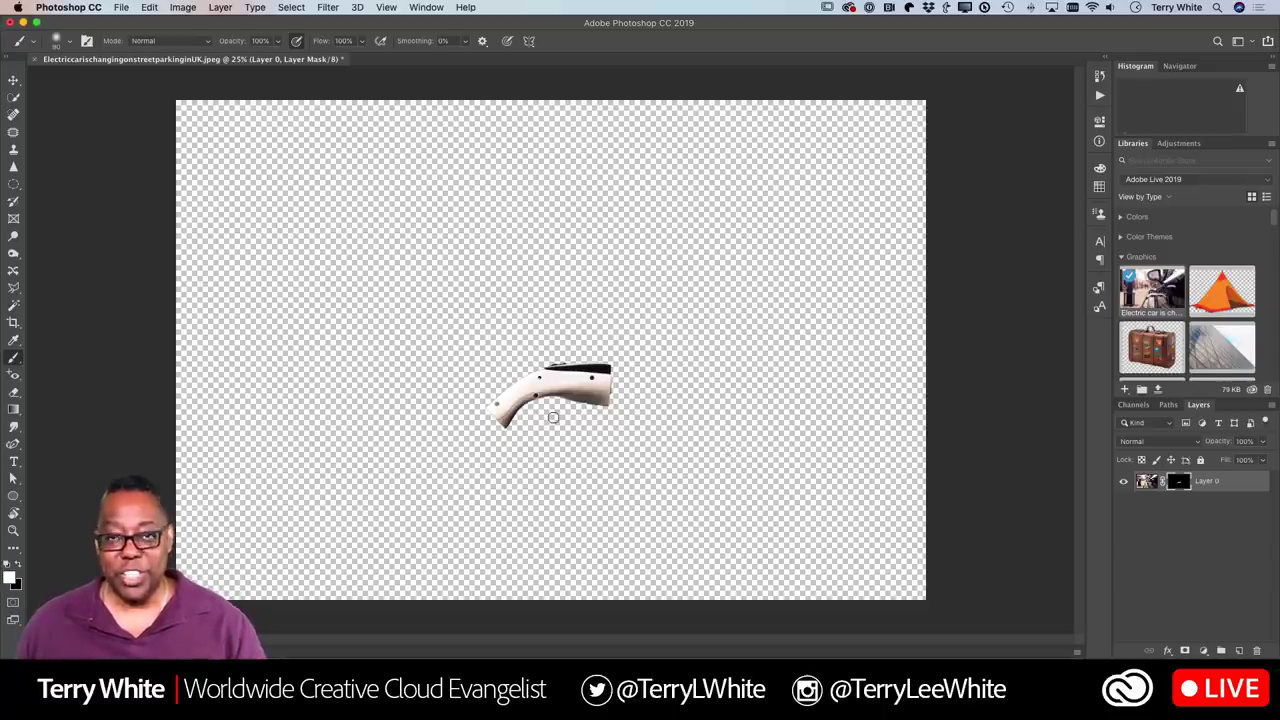
key(x)
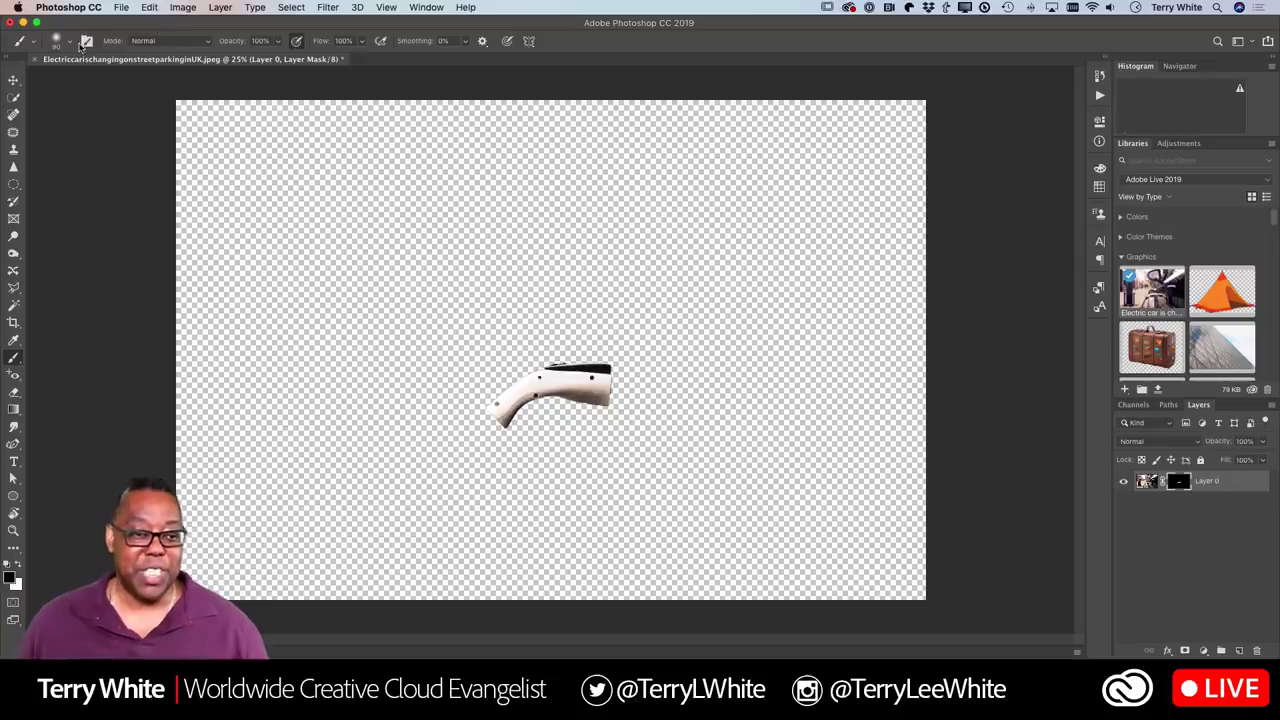
click(172, 46)
click(165, 205)
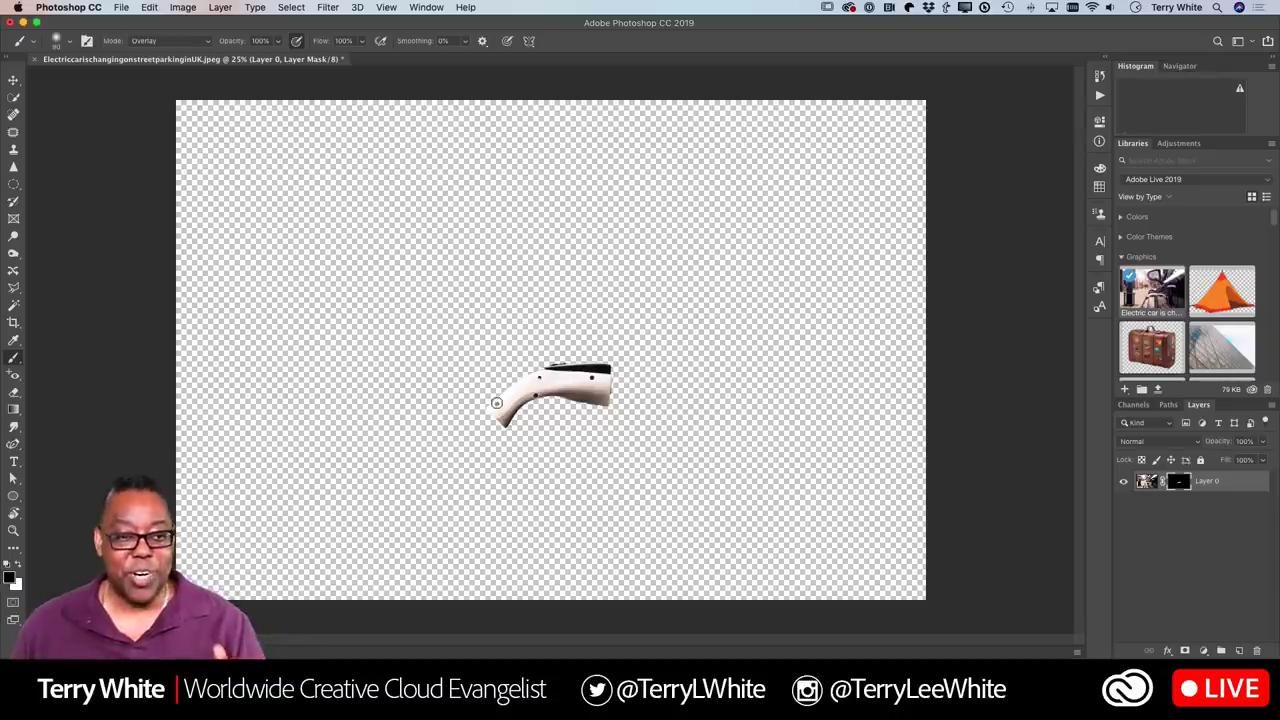
click(152, 43)
mouse_move(168, 10)
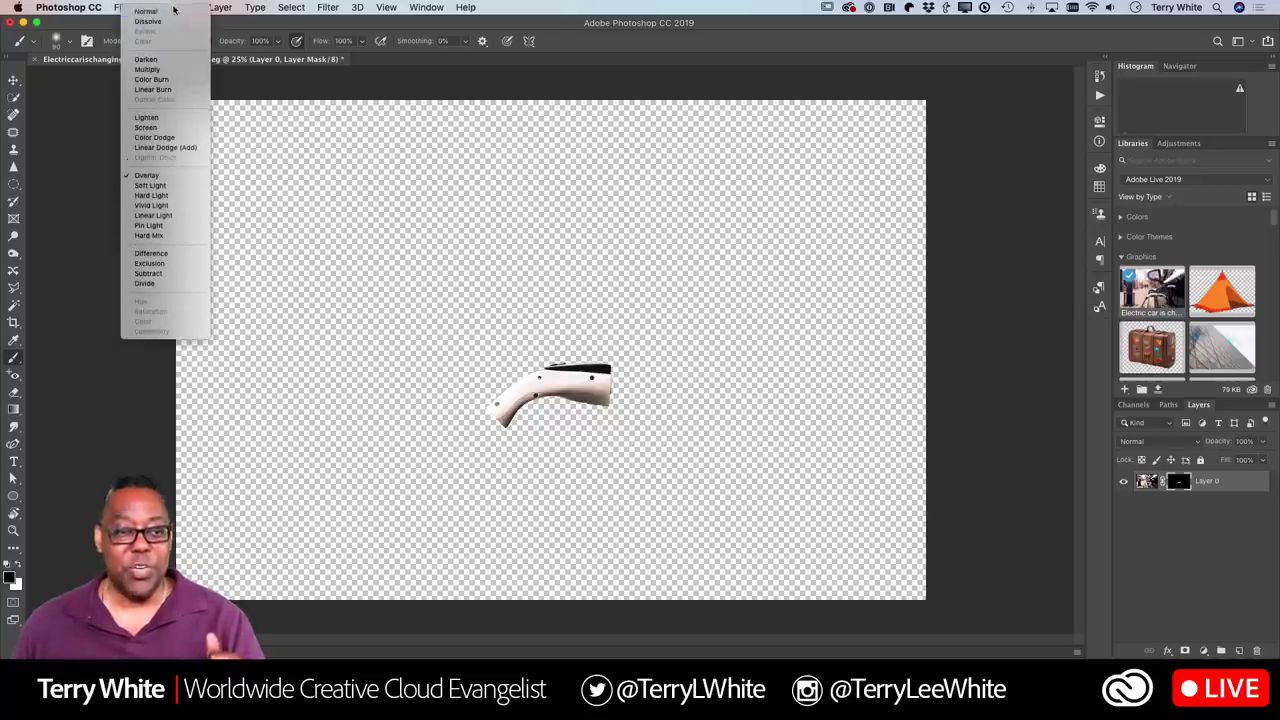
click(172, 10)
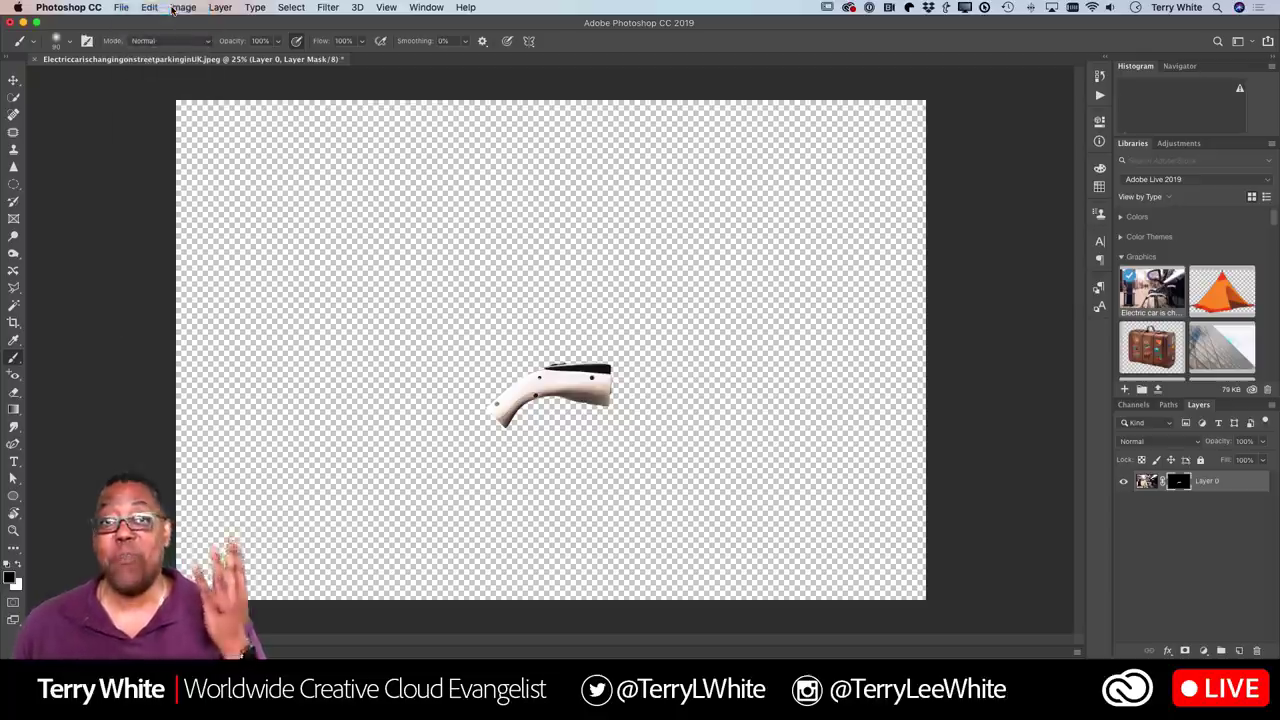
mouse_move(488, 374)
mouse_down()
mouse_move(506, 388)
mouse_move(493, 432)
mouse_up()
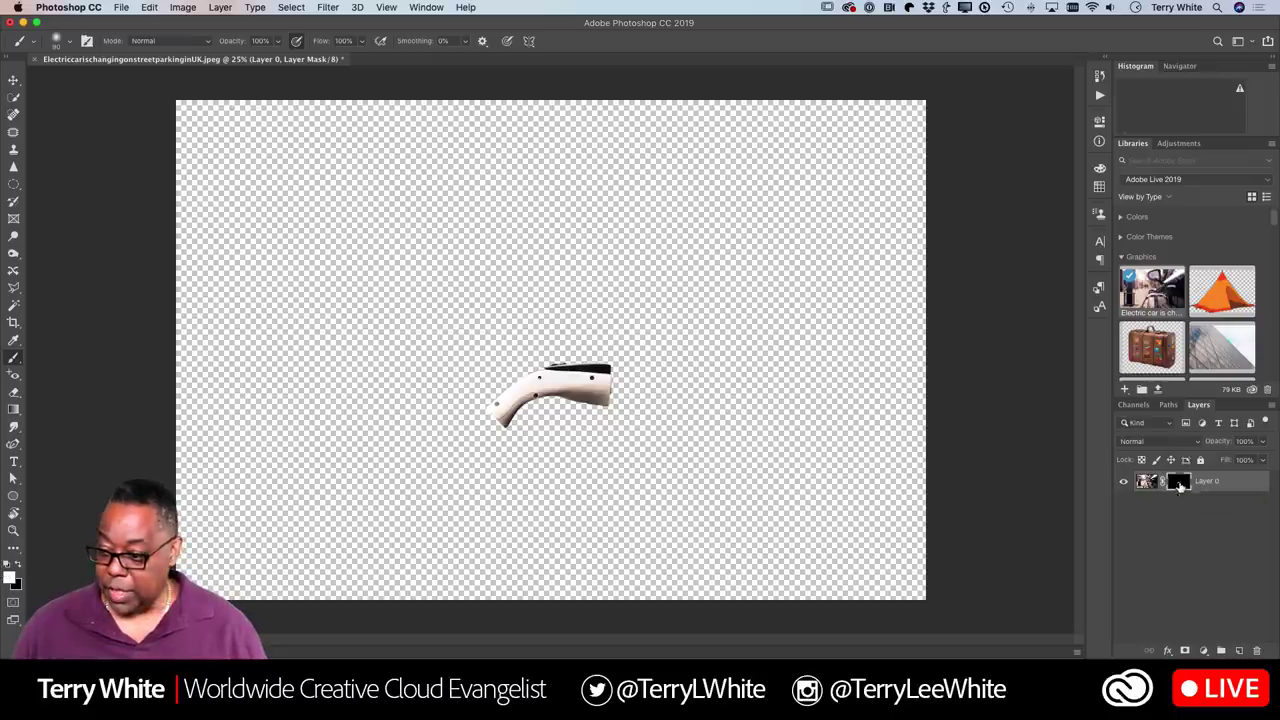
Step: Restore black as the painting colour and disable Layer 0's layer mask
key(x)
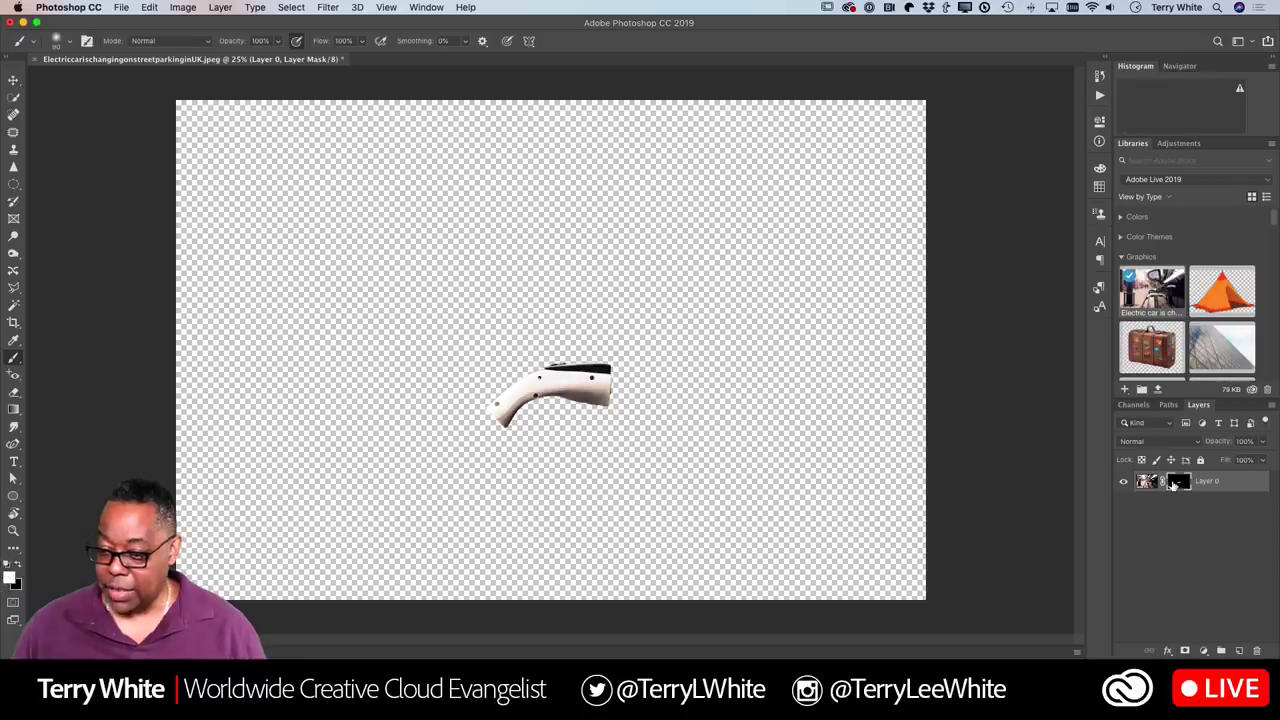
key(x)
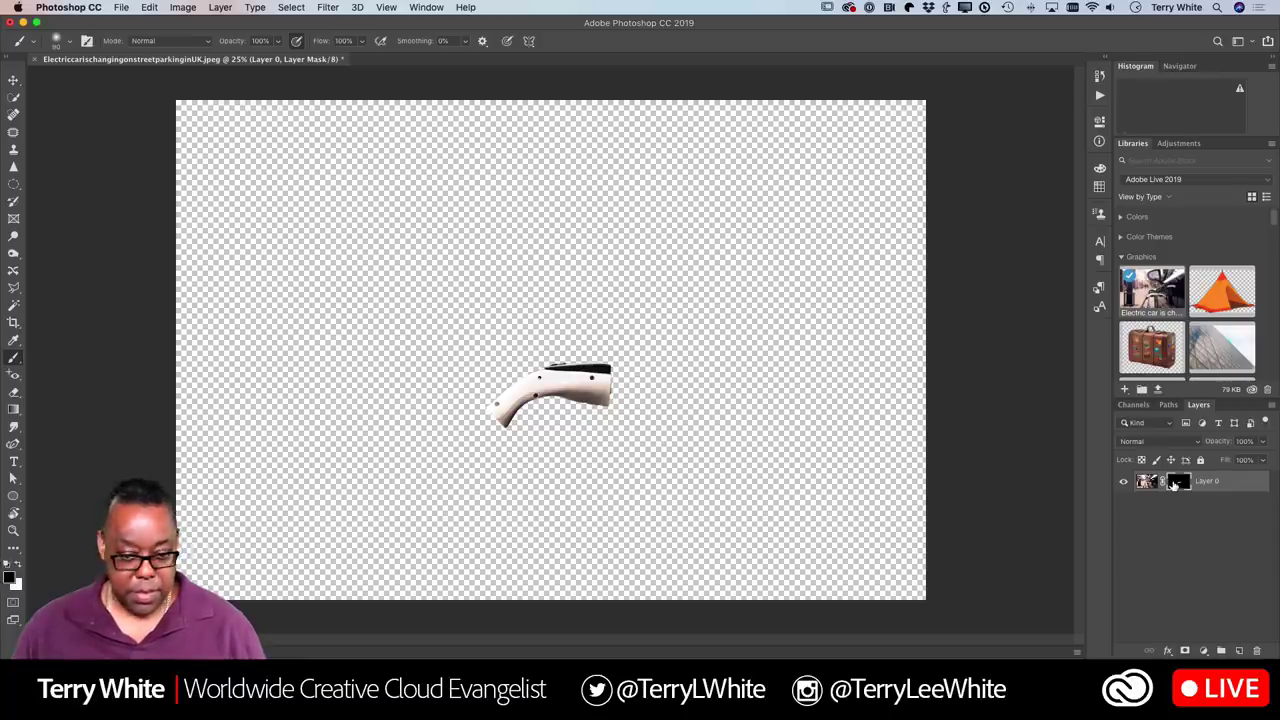
shift+click(1173, 483)
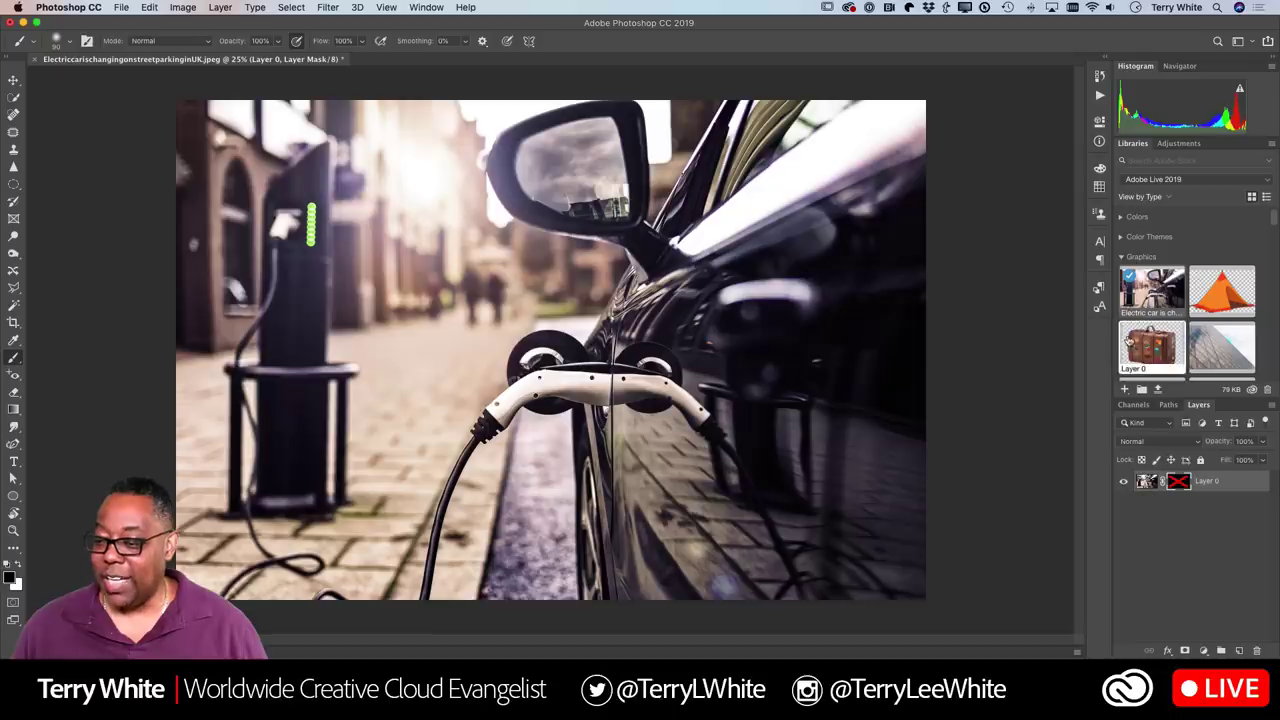
Step: Place the suitcase graphic, shrink it, and commit it on the pavement beside the charging plug
drag(1148, 342, 508, 359)
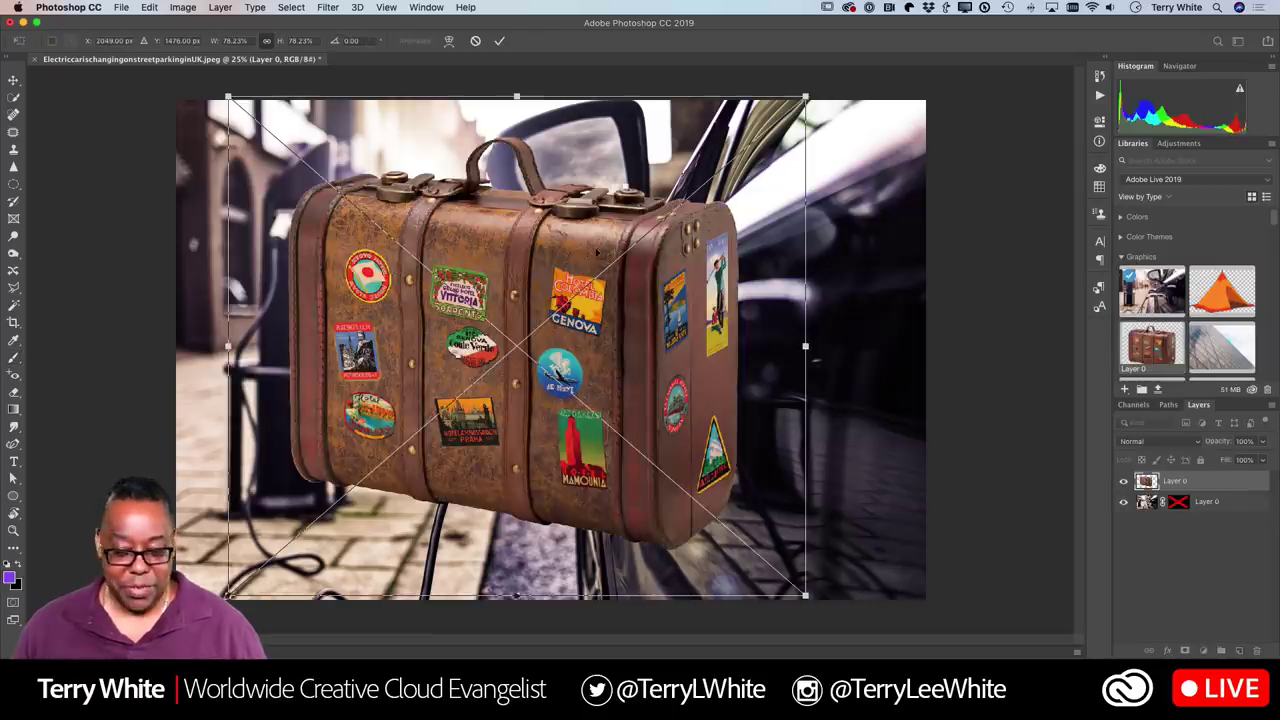
drag(800, 92, 350, 473)
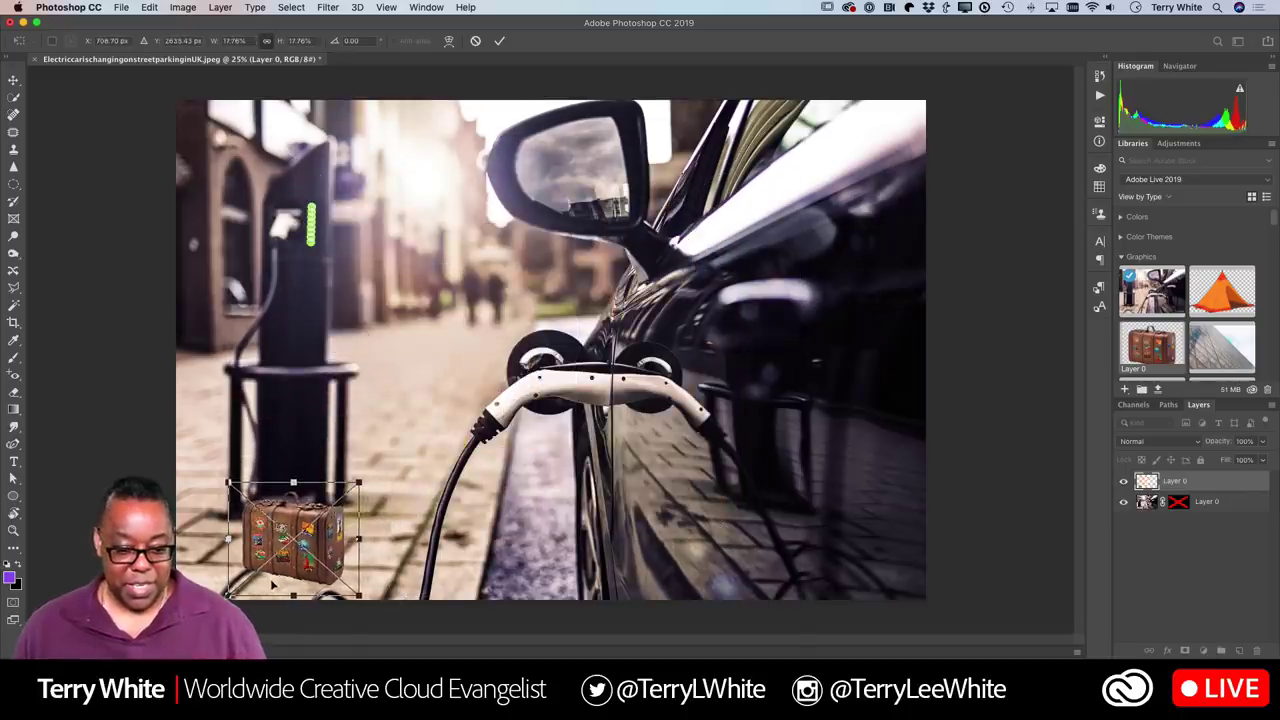
drag(297, 567, 342, 553)
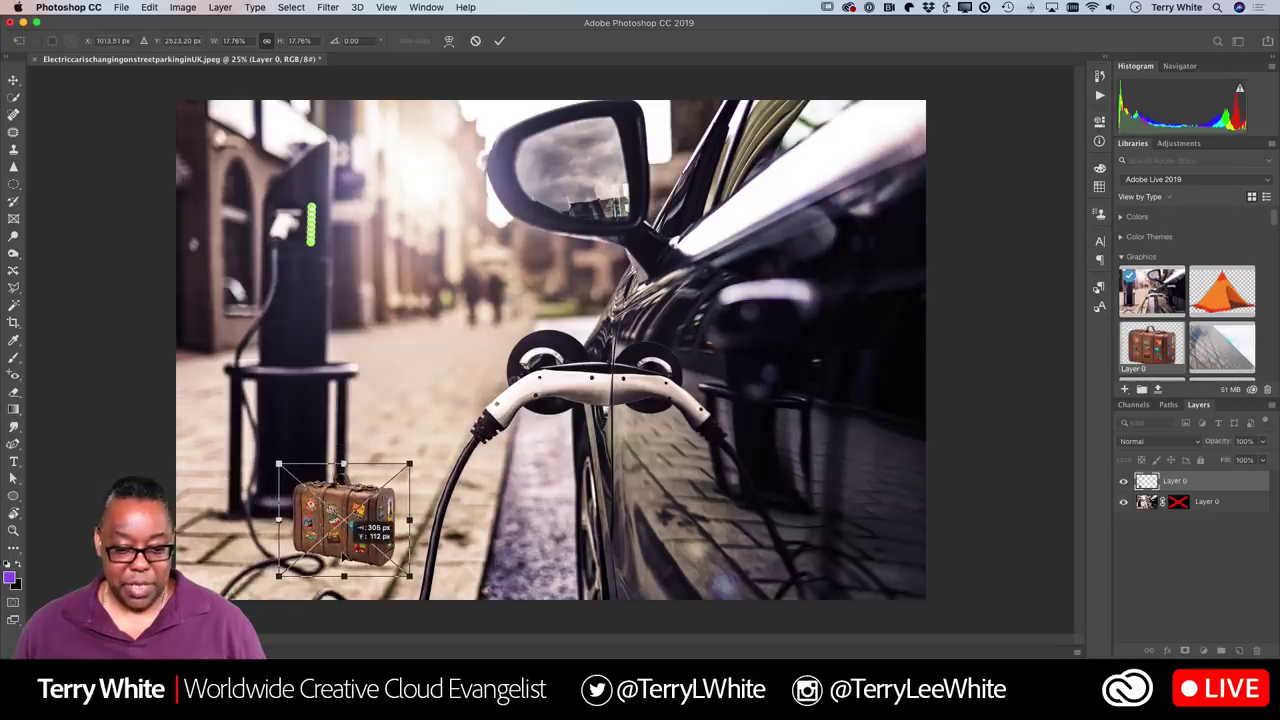
key(Return)
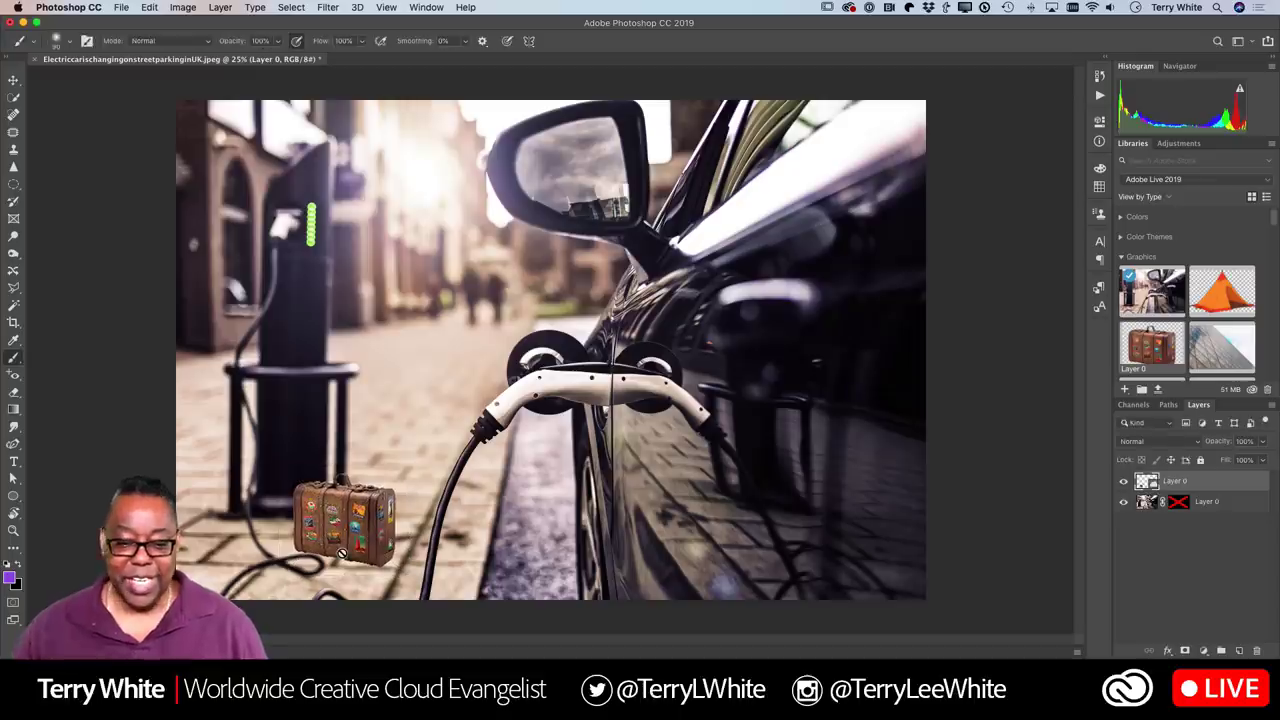
key(b)
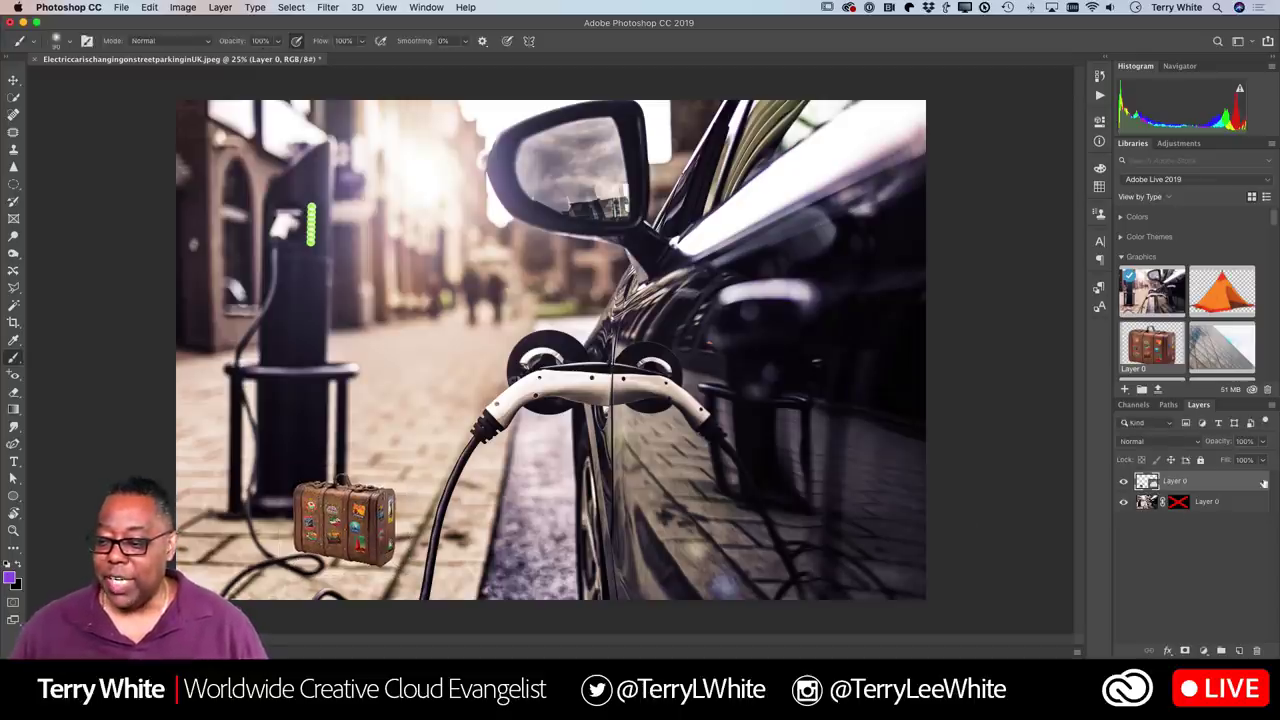
scroll(1198, 335, down, 2)
Step: Place the orange tent graphic Artwork 28 at about 66% size, nudged right beside the plug
drag(1221, 240, 426, 343)
drag(508, 297, 457, 323)
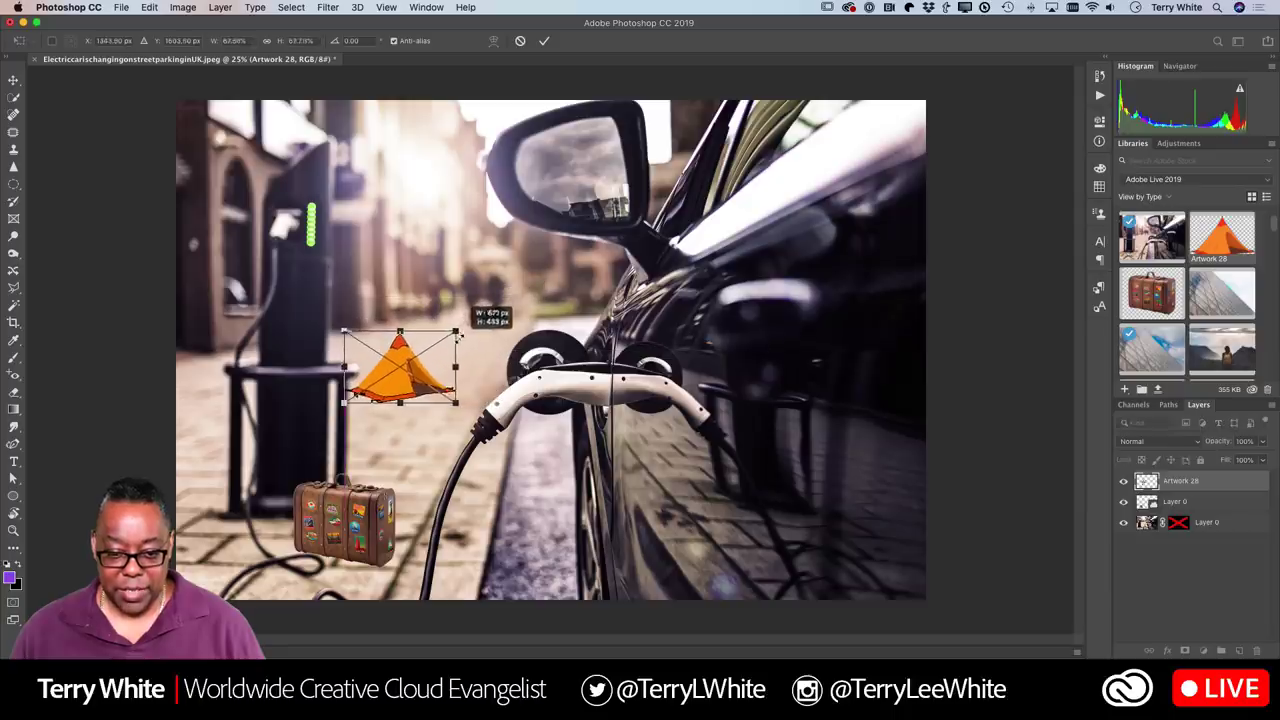
drag(405, 388, 430, 386)
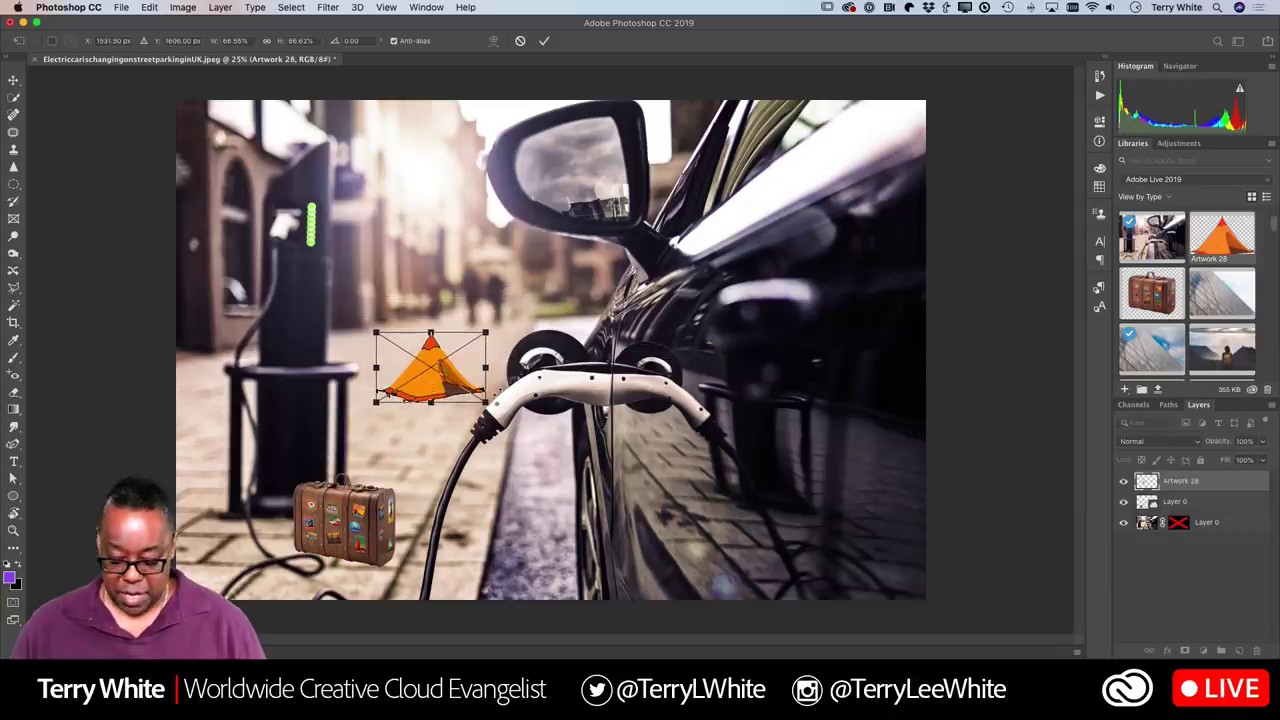
key(Return)
key(b)
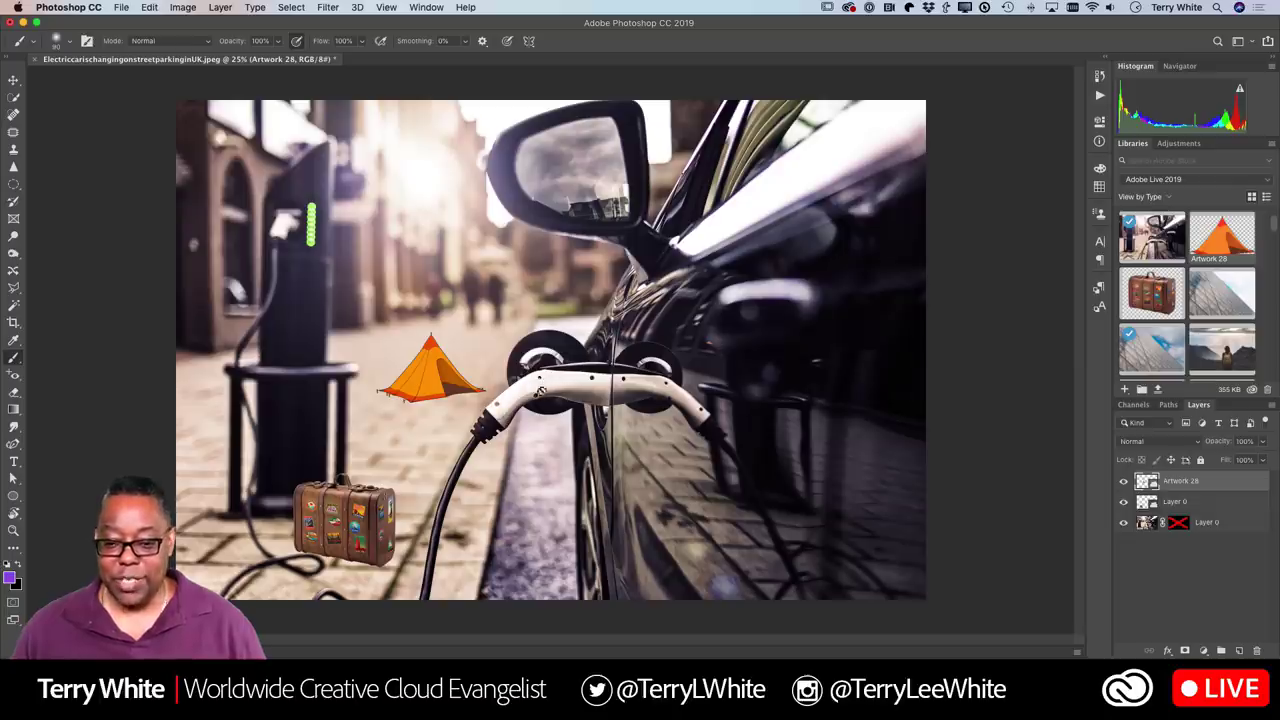
click(14, 98)
Step: Target Layer 0 and quick-select the white charging plug on it, then deselect
mouse_move(582, 381)
mouse_down()
mouse_move(522, 400)
mouse_move(532, 378)
mouse_move(592, 377)
mouse_move(497, 408)
mouse_move(530, 400)
mouse_move(487, 366)
mouse_move(612, 348)
mouse_move(554, 408)
mouse_move(494, 442)
mouse_move(570, 421)
mouse_up()
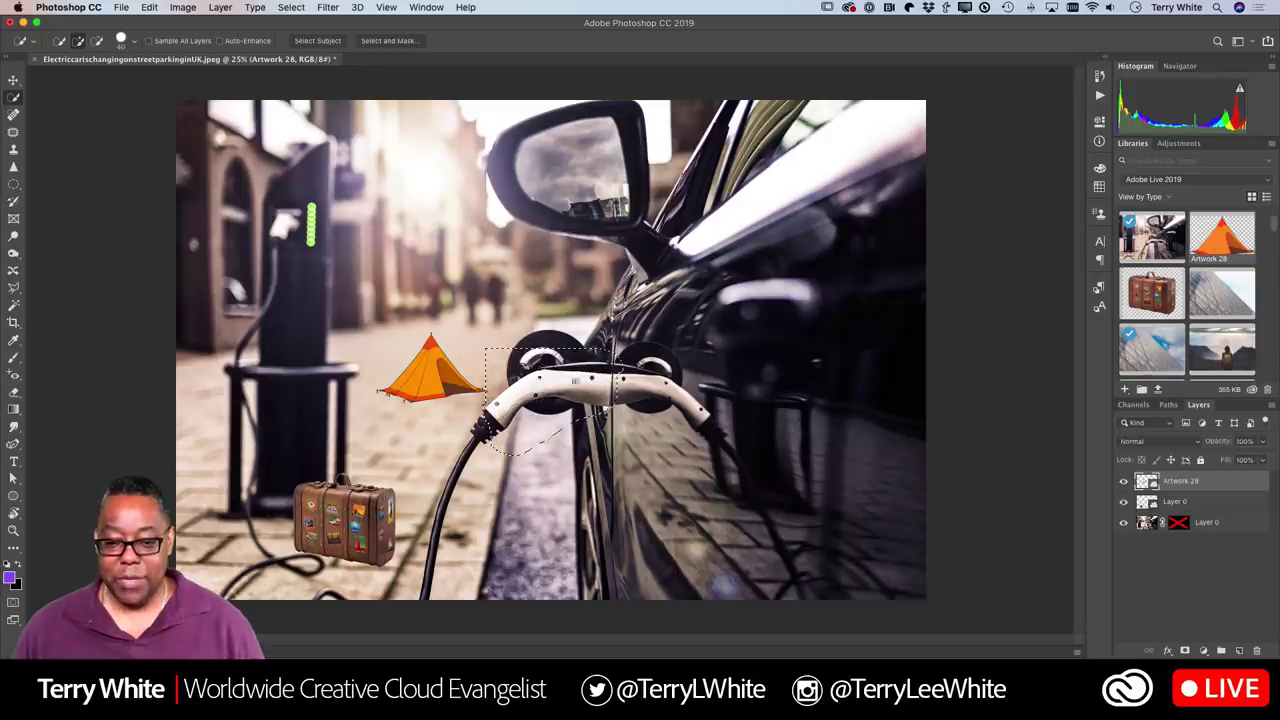
key(super+d)
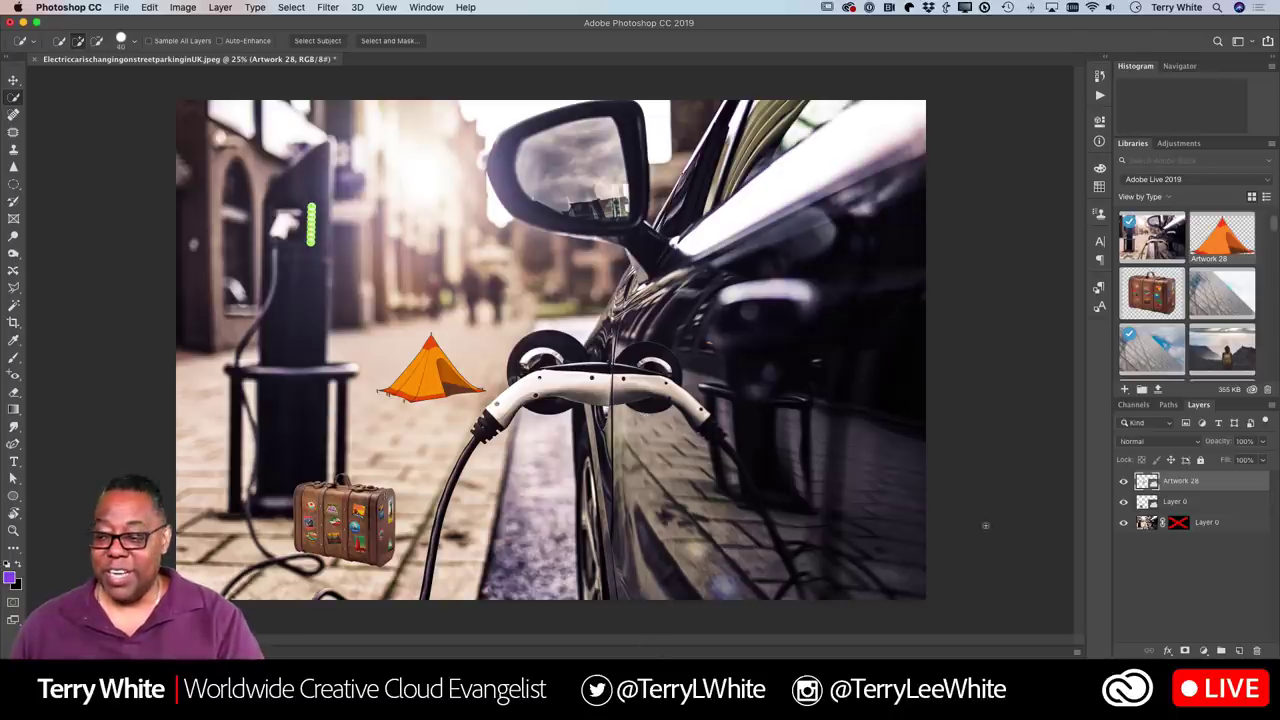
click(1145, 523)
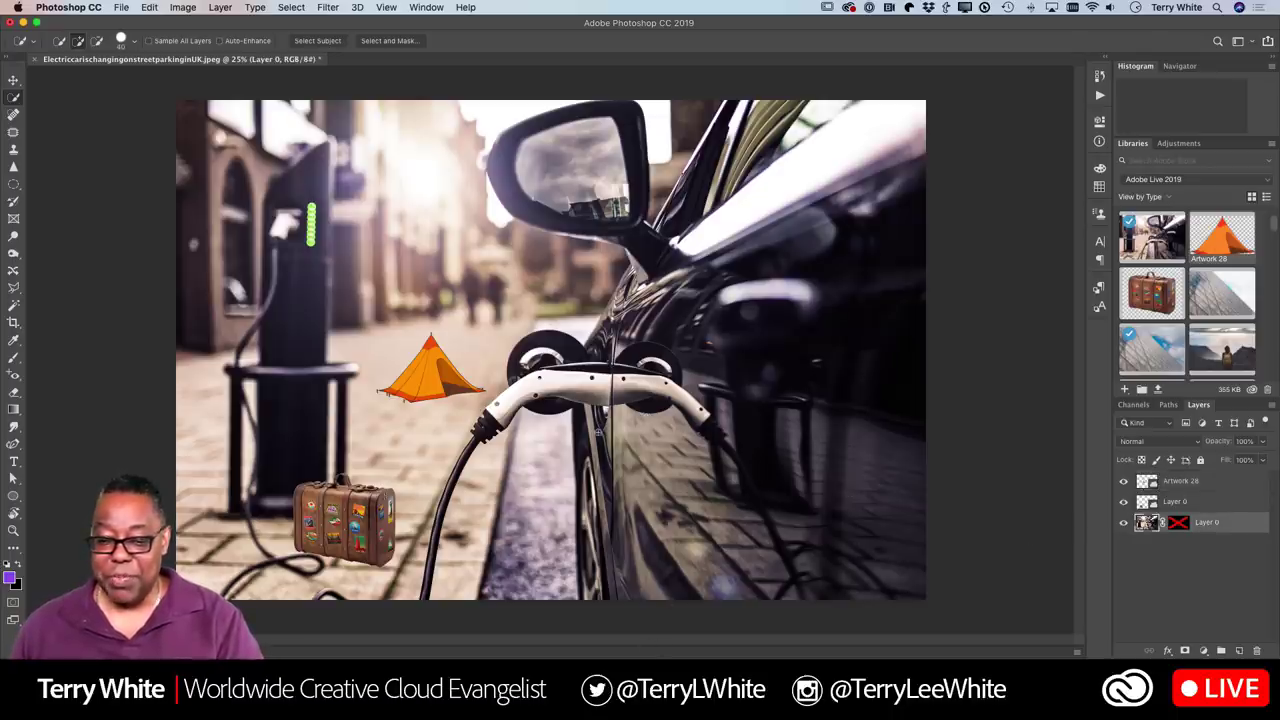
drag(575, 385, 534, 388)
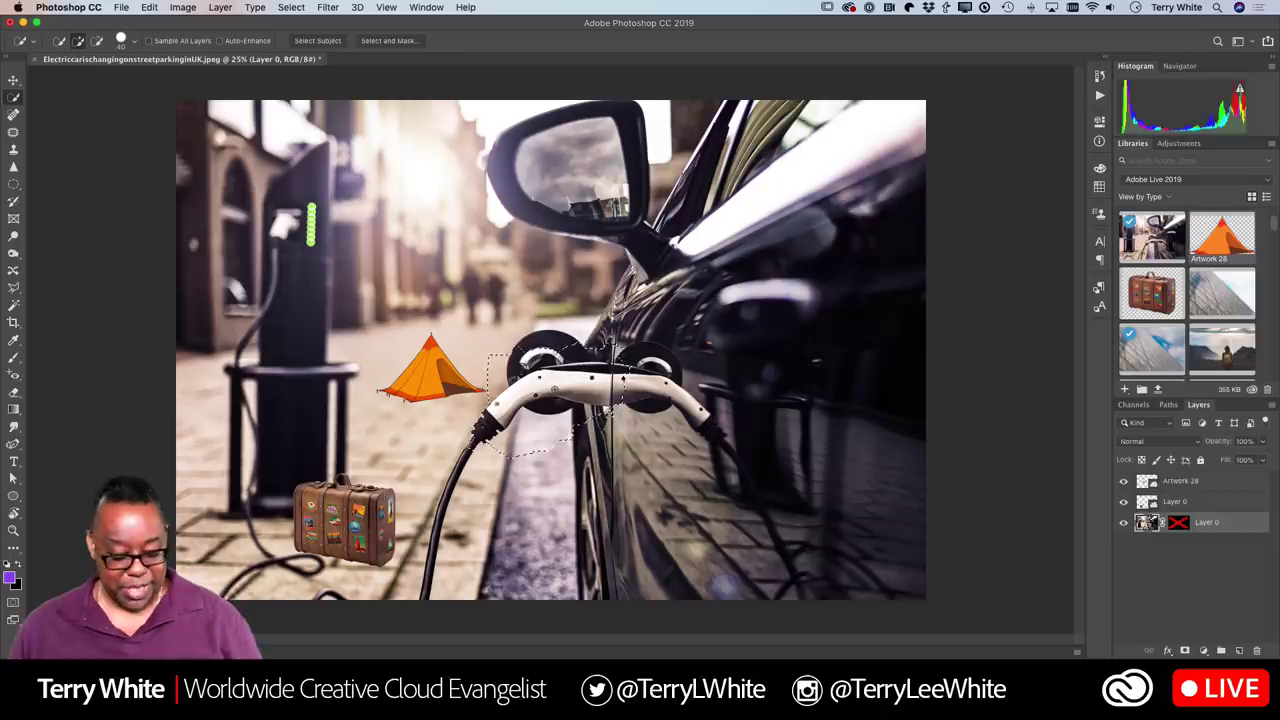
key(super+d)
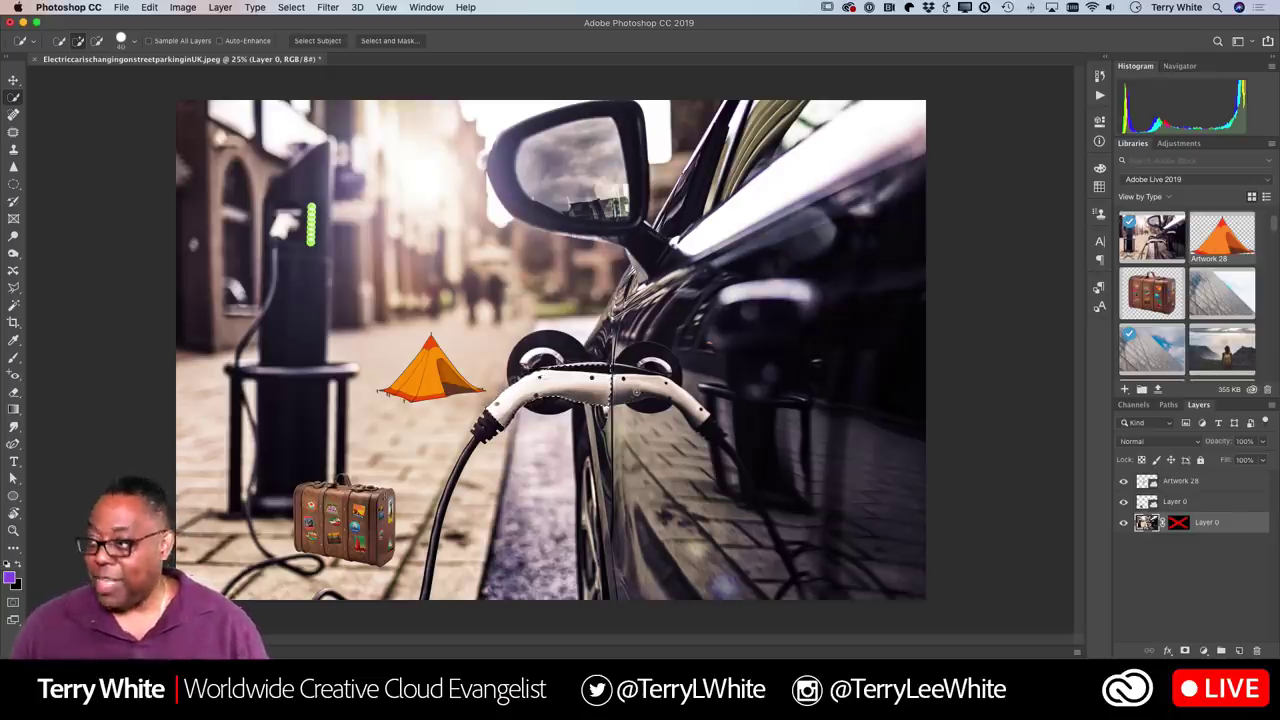
Step: Enable Layer 0's mask so only the plug remains, then target the mask and then the photo thumbnail
shift+click(1179, 523)
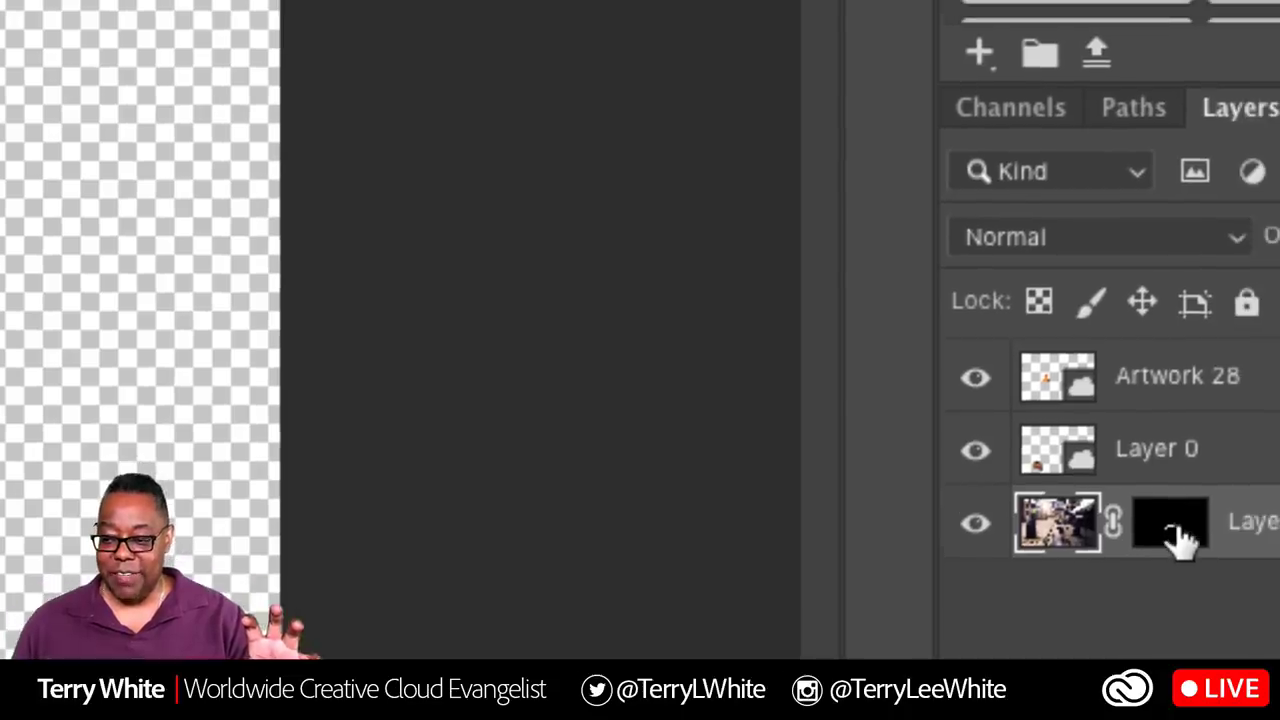
click(1178, 536)
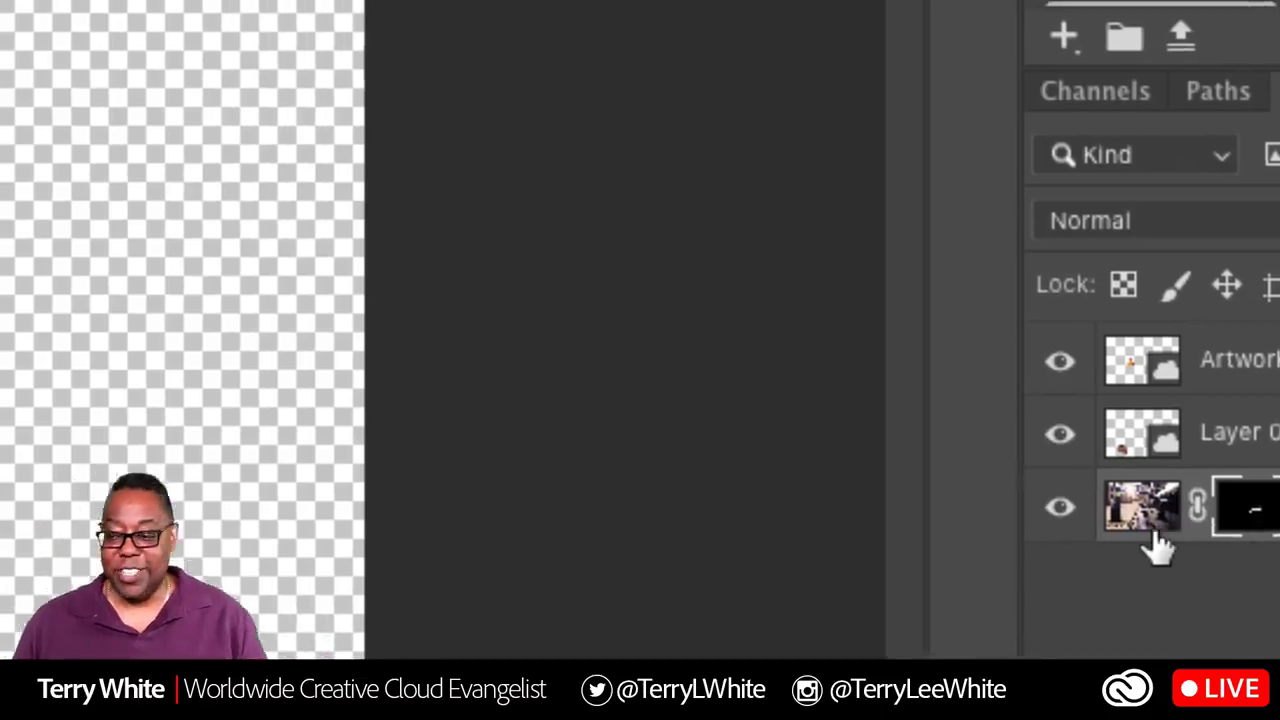
click(1155, 520)
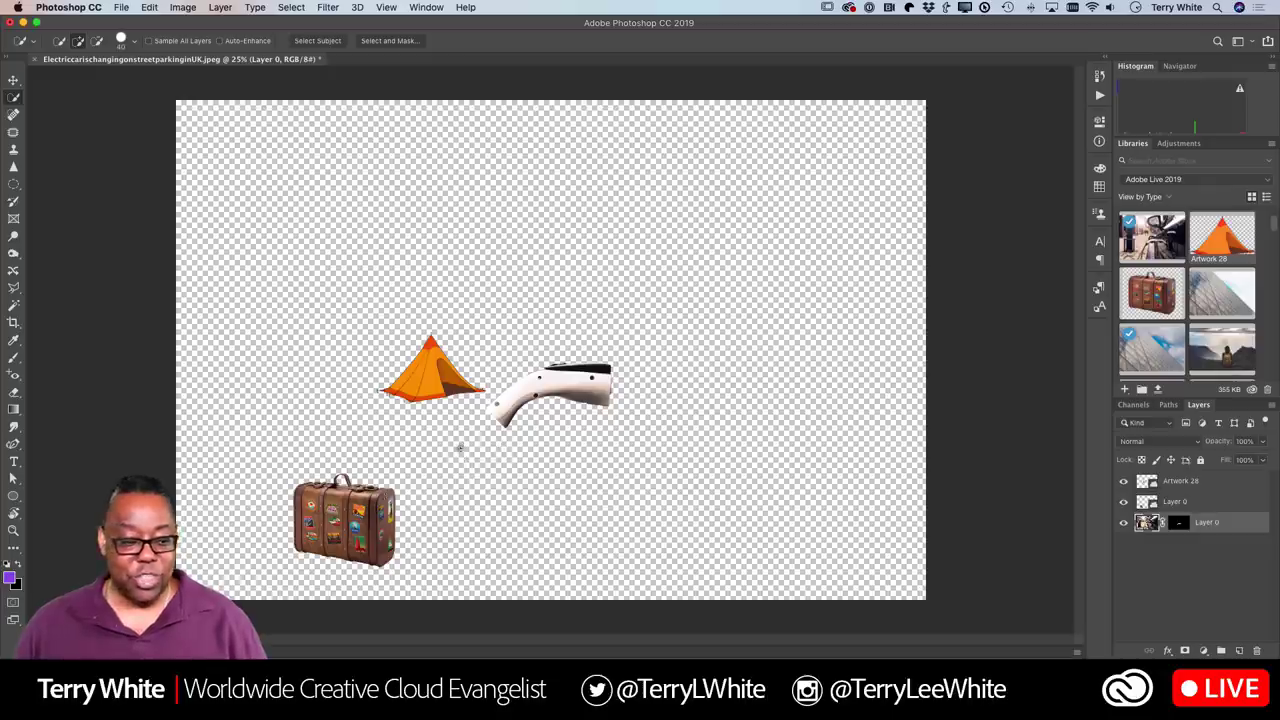
Step: Reset colours to white paint and brush the lower plug handle into Layer 0's mask
key(x)
key(d)
key(x)
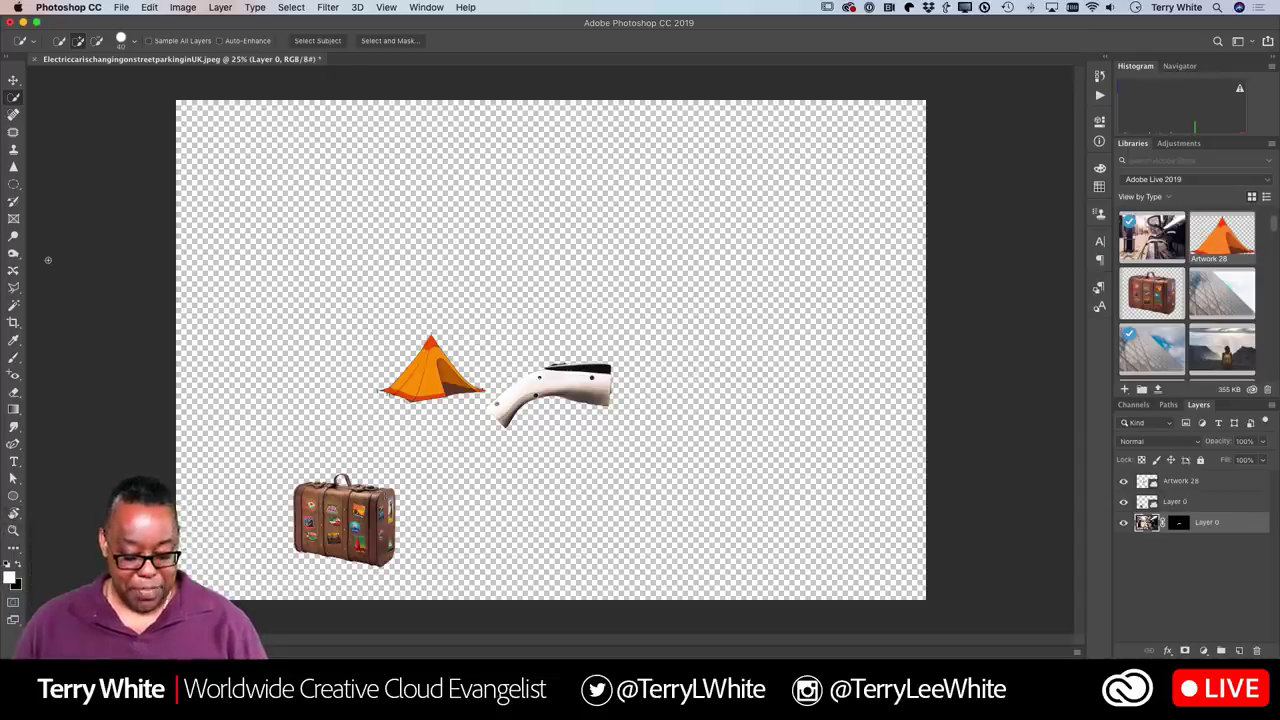
key(b)
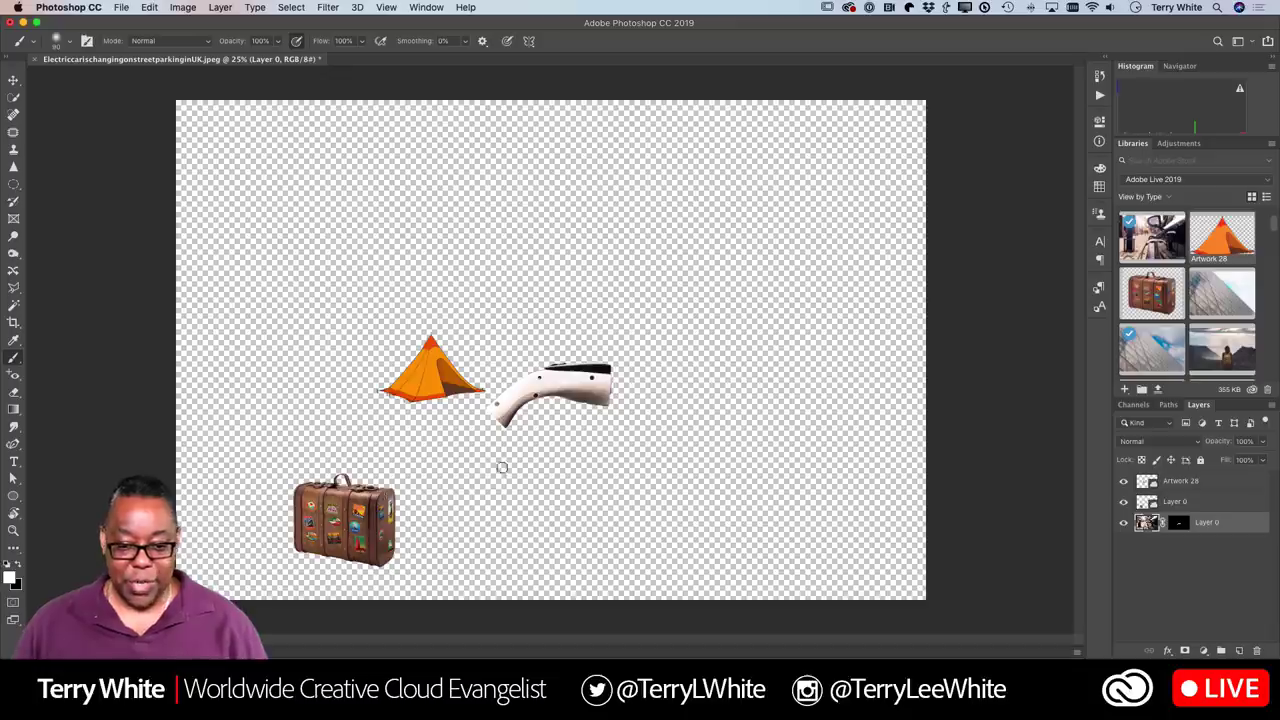
mouse_move(519, 414)
mouse_down()
mouse_move(507, 433)
mouse_move(528, 399)
mouse_move(626, 374)
mouse_move(598, 396)
mouse_up()
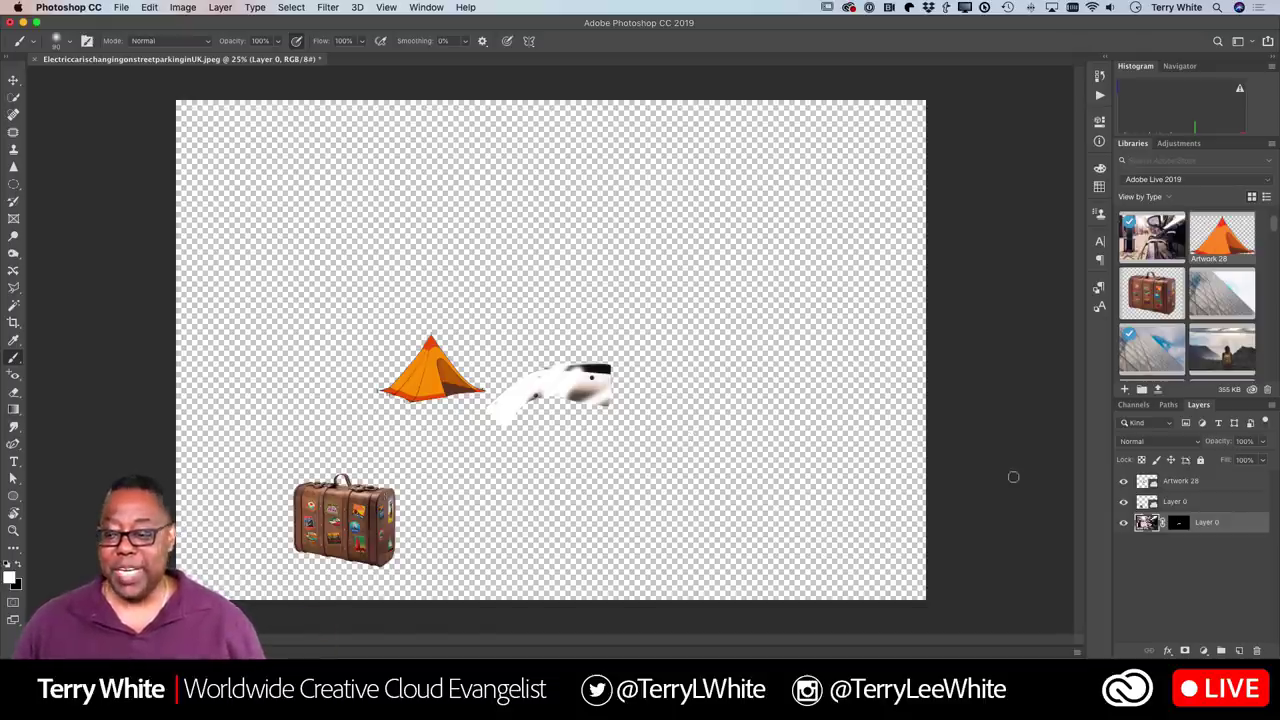
click(1180, 523)
key(x)
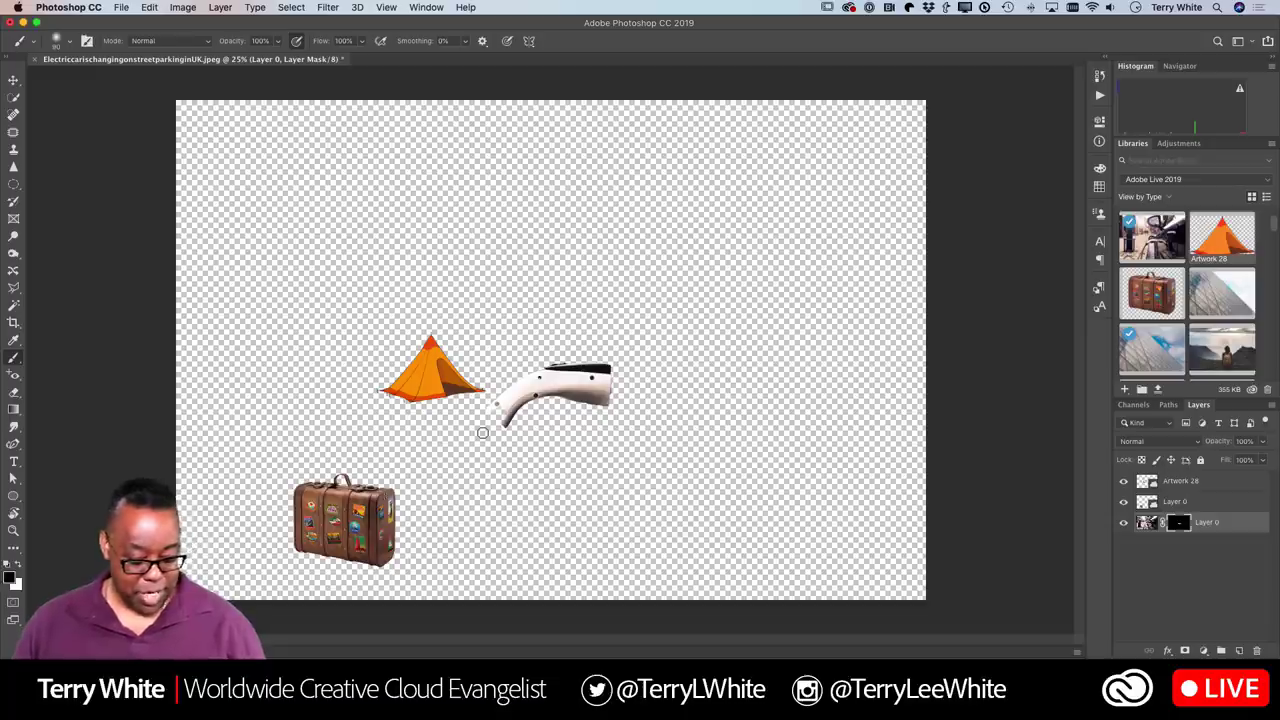
Step: Paint white on the mask to reveal the charging cable's end, then disable the mask
key(x)
mouse_move(482, 432)
mouse_down()
mouse_move(460, 465)
mouse_move(466, 440)
mouse_move(438, 576)
mouse_up()
mouse_move(440, 530)
mouse_down()
mouse_move(426, 598)
mouse_move(446, 538)
mouse_up()
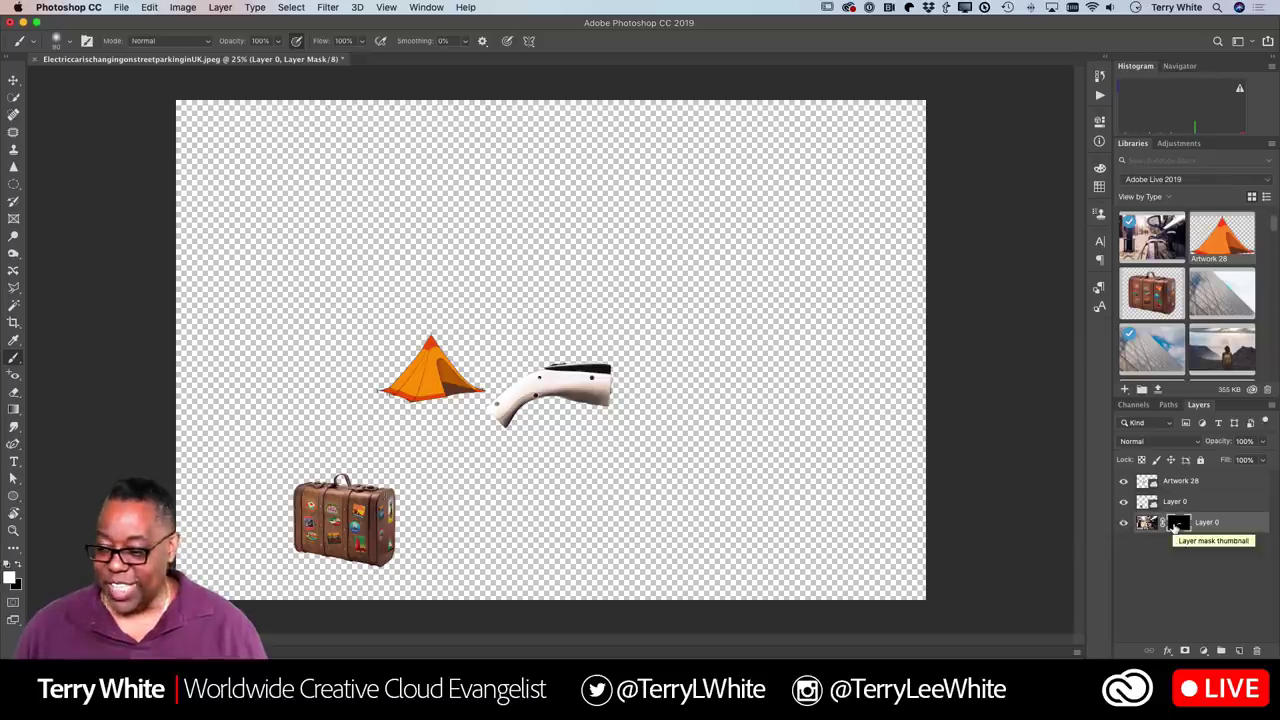
shift+click(1176, 524)
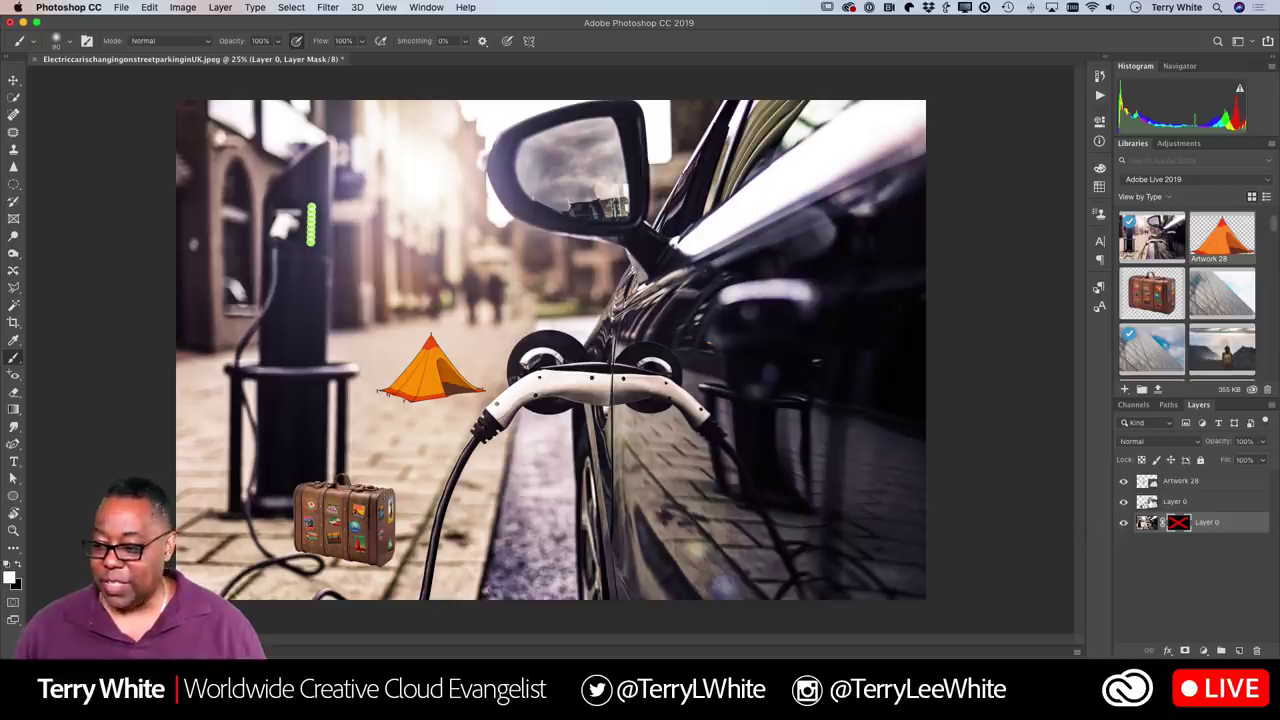
Step: Rename the middle layer to 'suitcase', check its visibility, and enter Quick Mask mode
double_click(1176, 502)
text(suitcase)
key(Return)
click(1123, 502)
click(1123, 502)
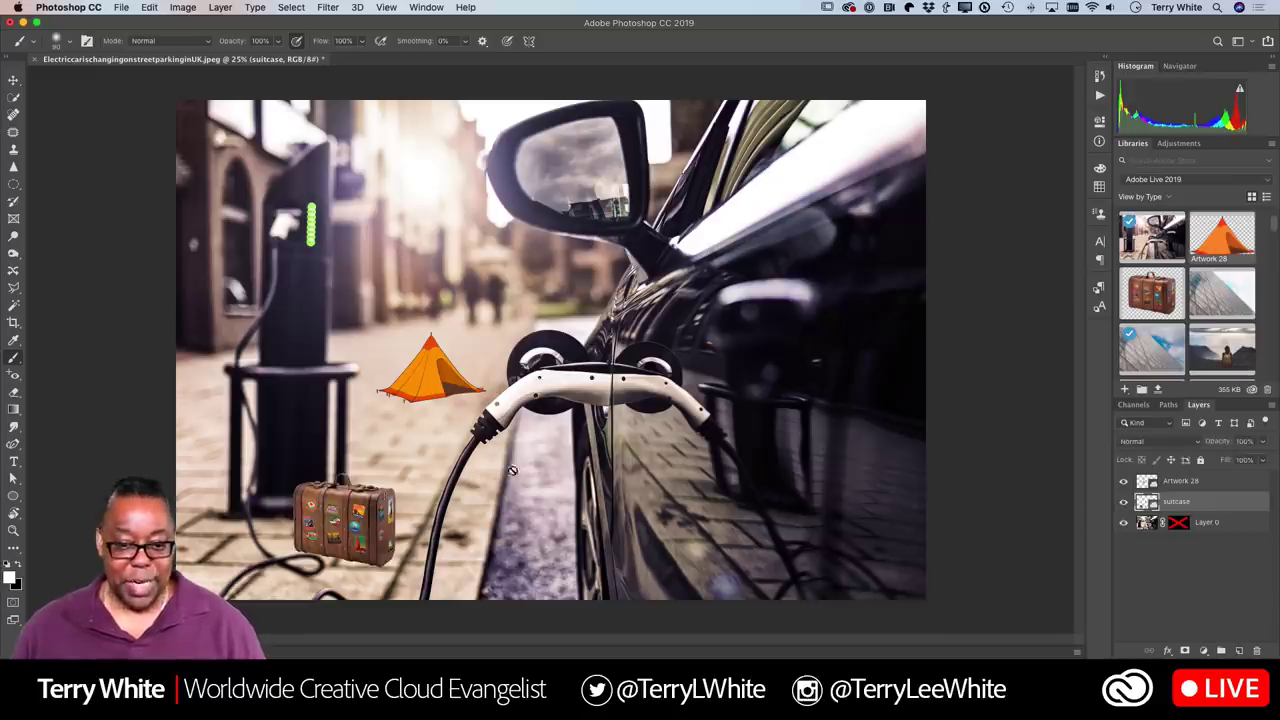
click(13, 80)
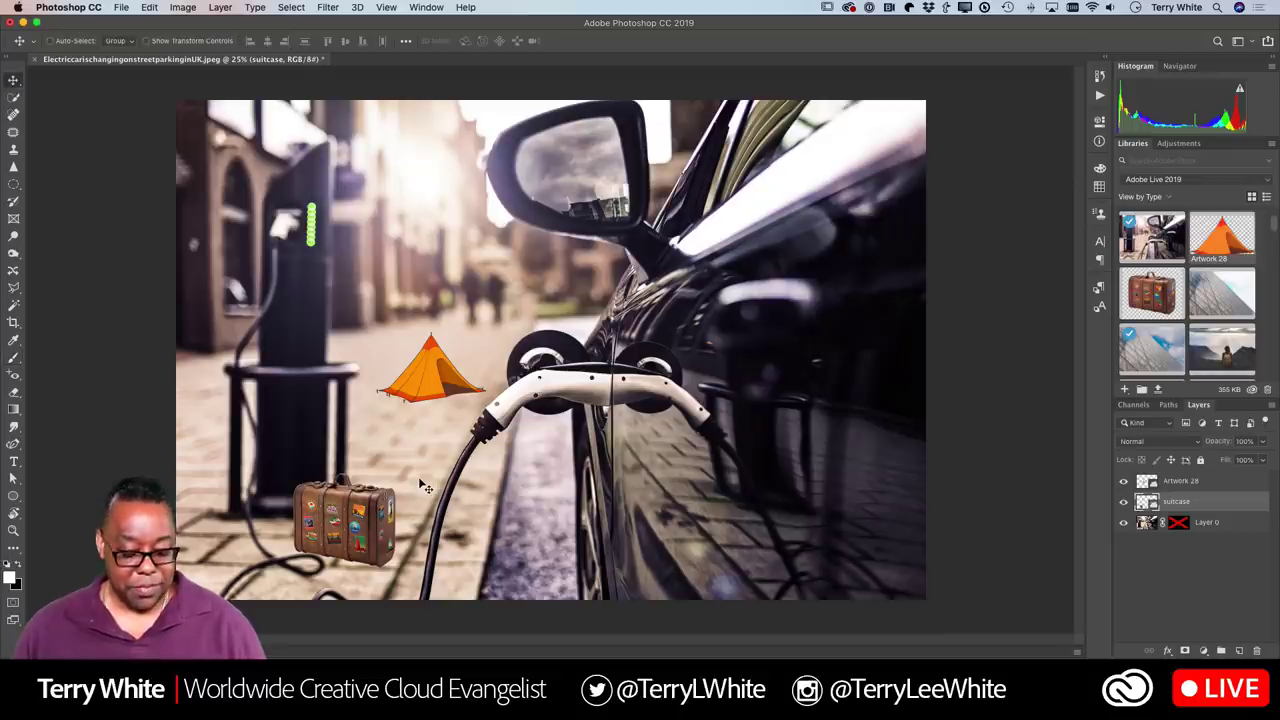
key(q)
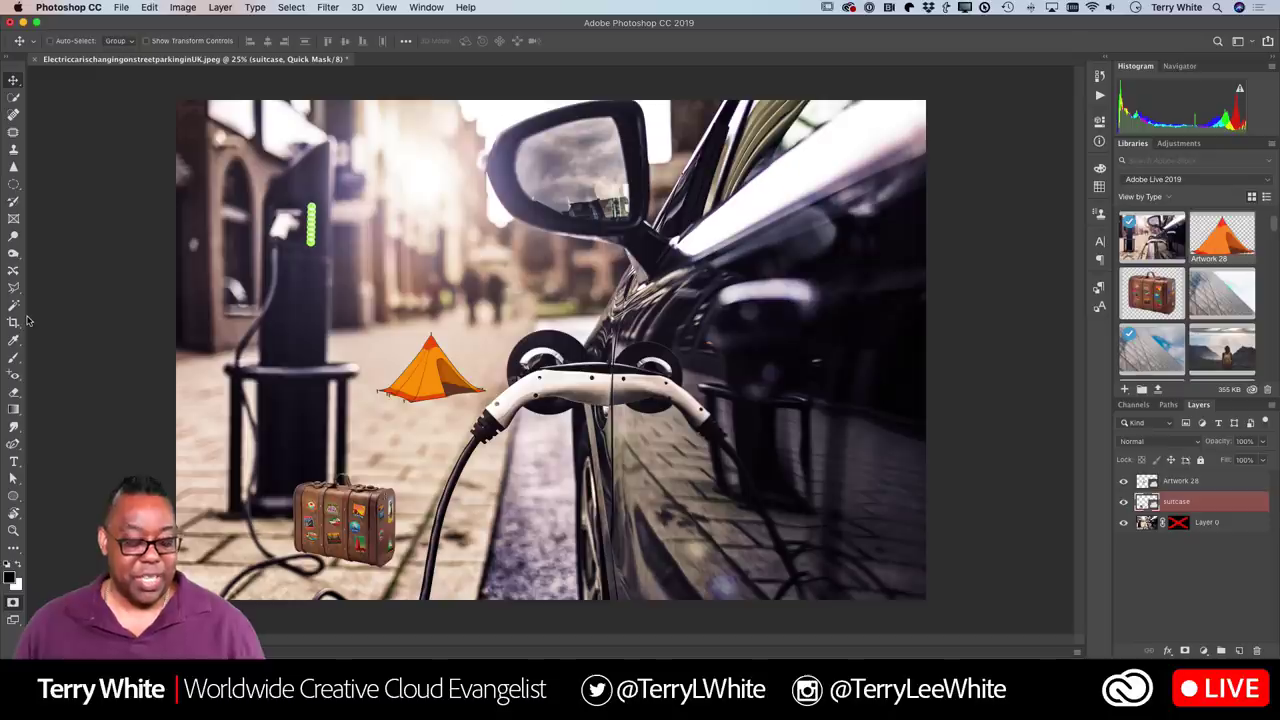
Step: Brush Quick Mask strokes beside the suitcase in bright green, then exit Quick Mask to a selection
click(13, 357)
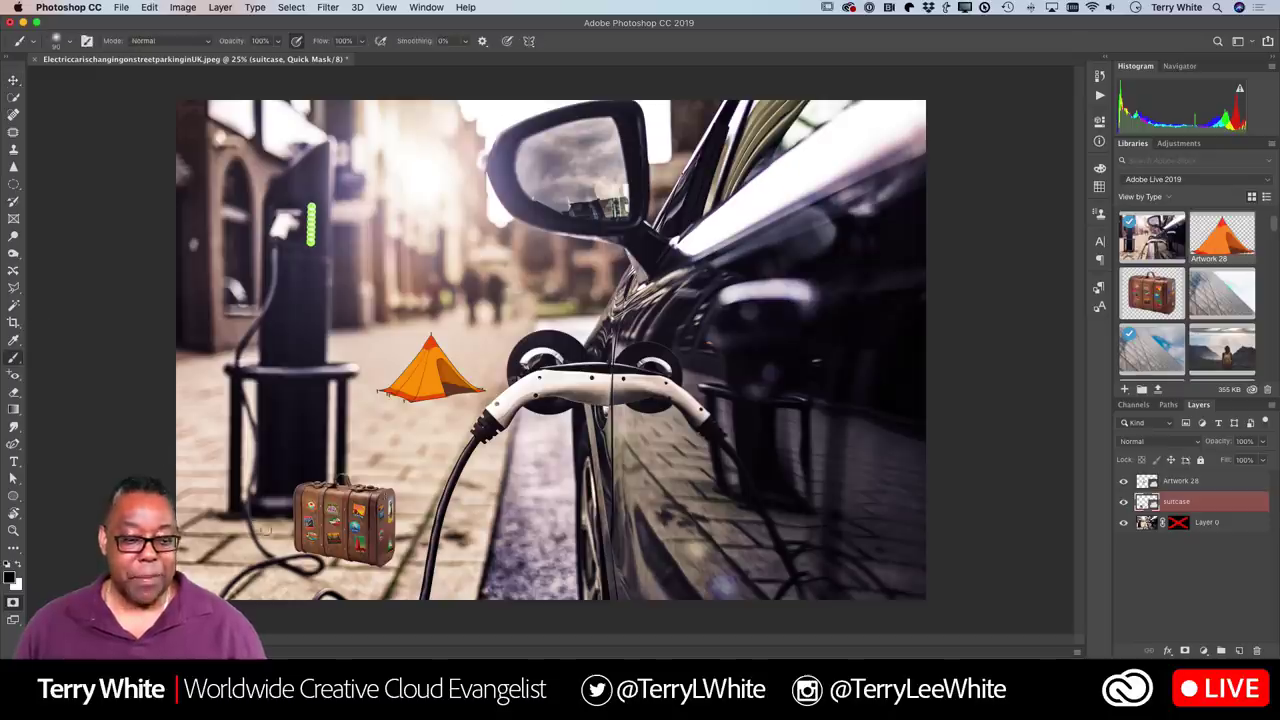
mouse_move(355, 525)
mouse_down()
mouse_move(341, 557)
mouse_move(336, 517)
mouse_move(276, 537)
mouse_move(349, 462)
mouse_move(316, 484)
mouse_move(336, 472)
mouse_move(334, 523)
mouse_up()
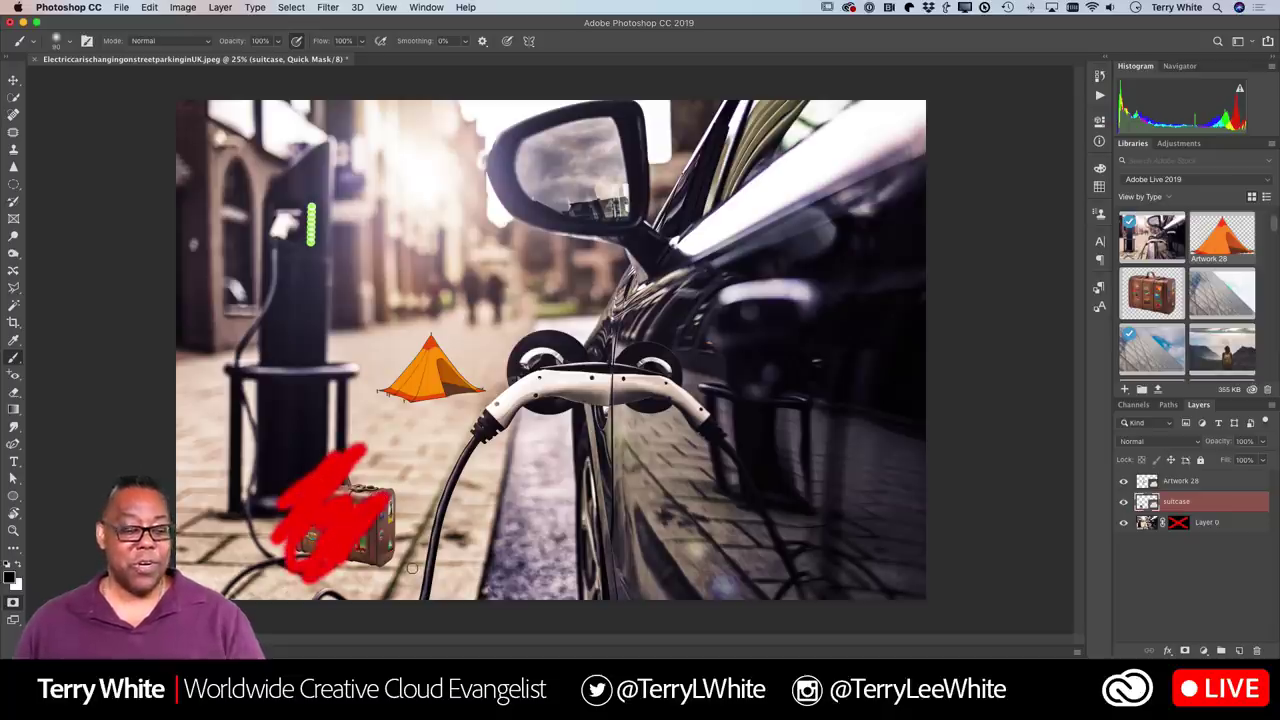
click(13, 579)
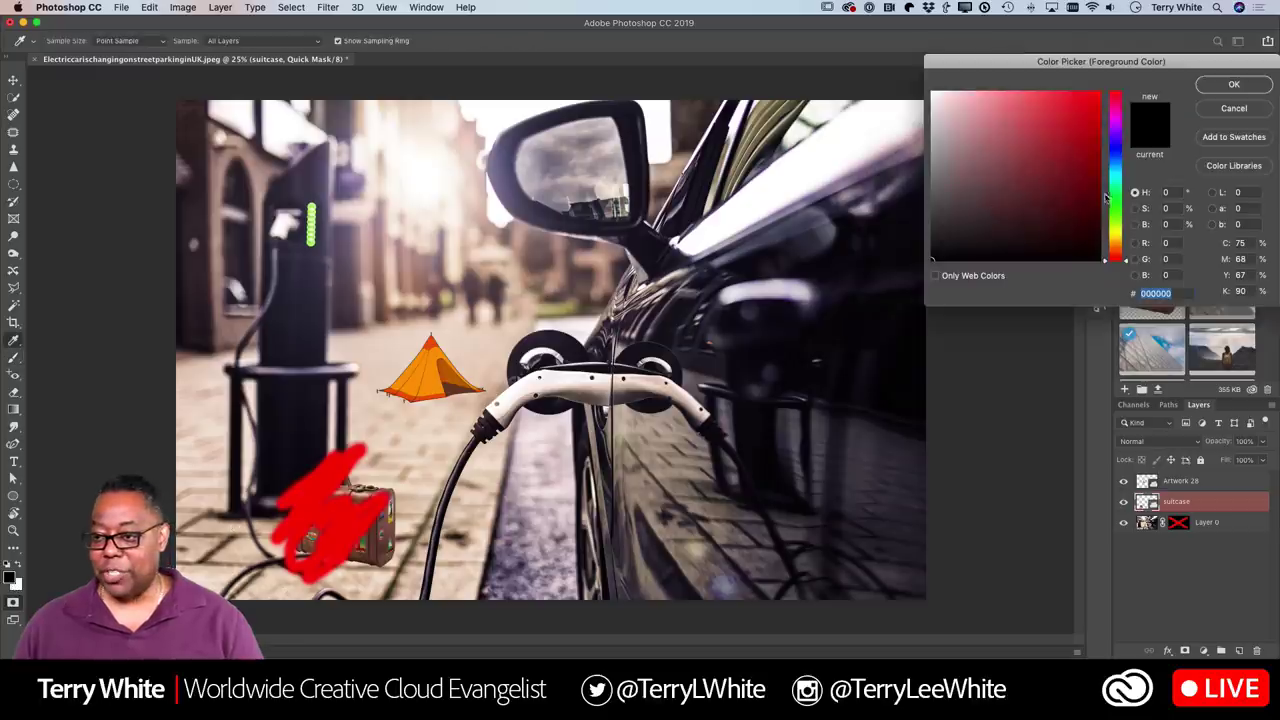
click(1114, 201)
click(1072, 119)
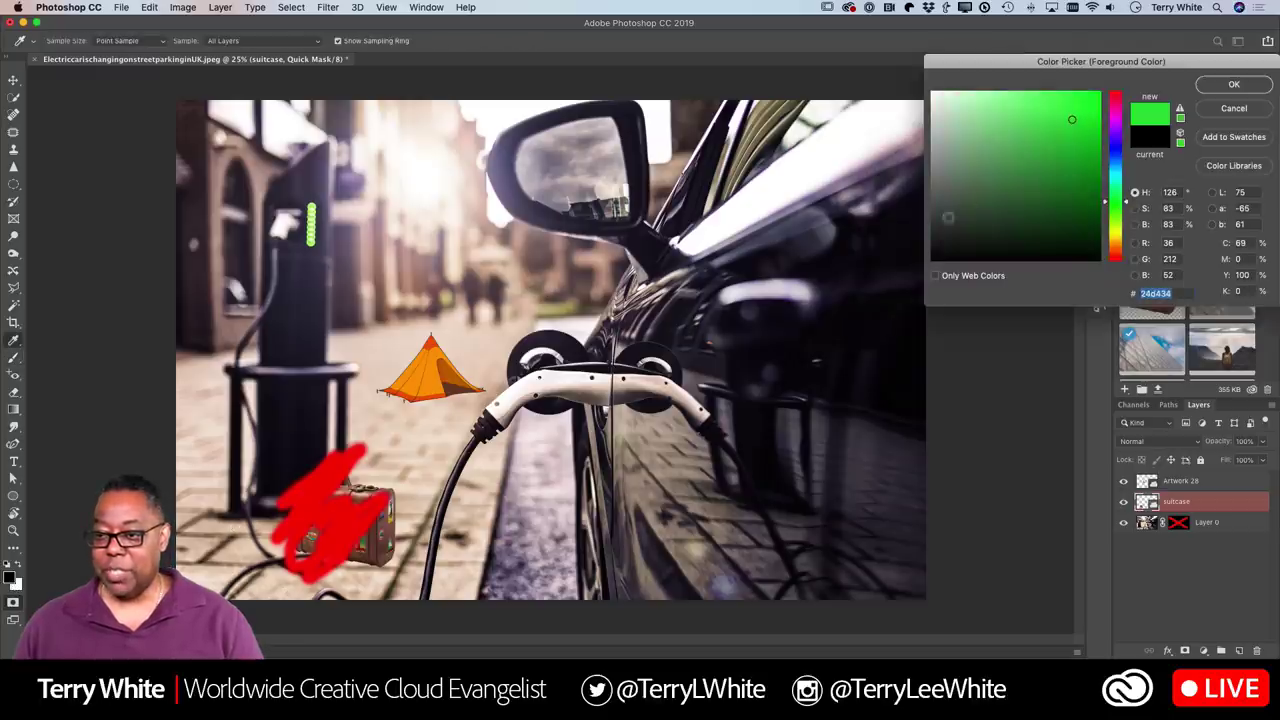
click(1216, 84)
mouse_move(326, 511)
mouse_down()
mouse_move(373, 480)
mouse_move(313, 495)
mouse_move(308, 480)
mouse_move(378, 440)
mouse_move(345, 470)
mouse_up()
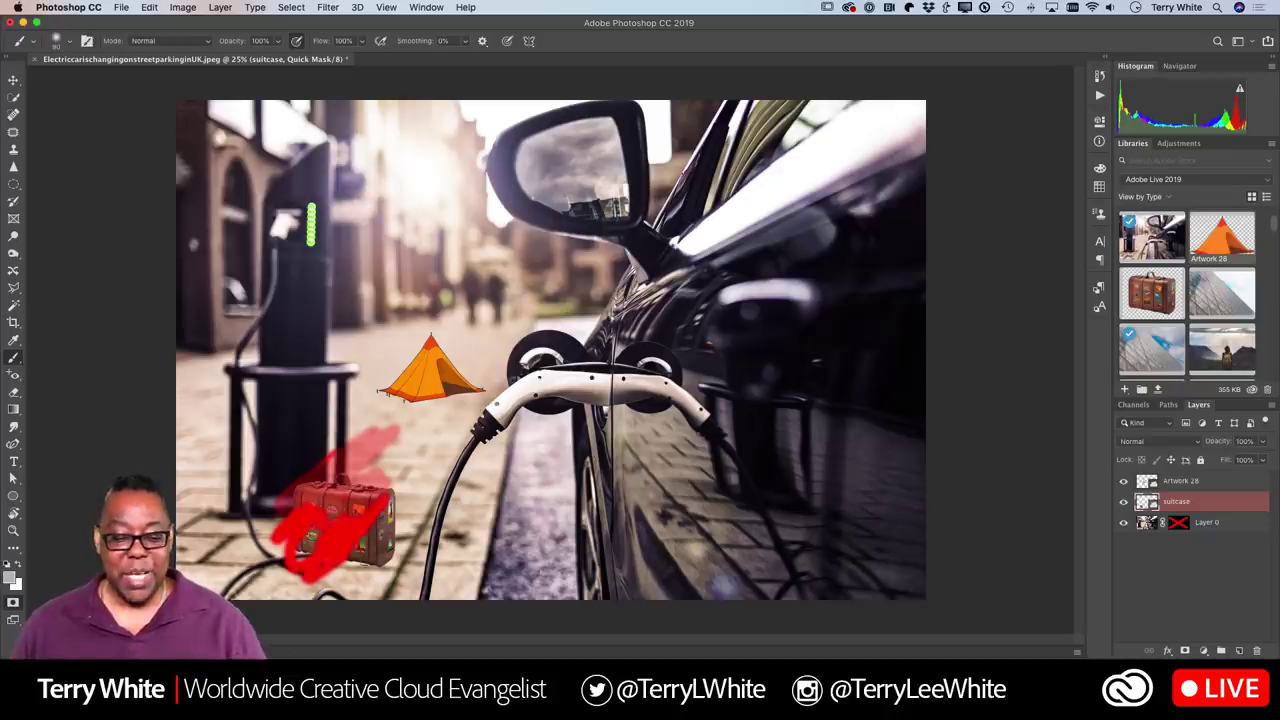
mouse_move(293, 521)
mouse_down()
mouse_move(292, 550)
mouse_move(304, 530)
mouse_move(327, 543)
mouse_move(312, 553)
mouse_move(368, 560)
mouse_move(380, 533)
mouse_move(347, 540)
mouse_move(344, 521)
mouse_move(380, 507)
mouse_up()
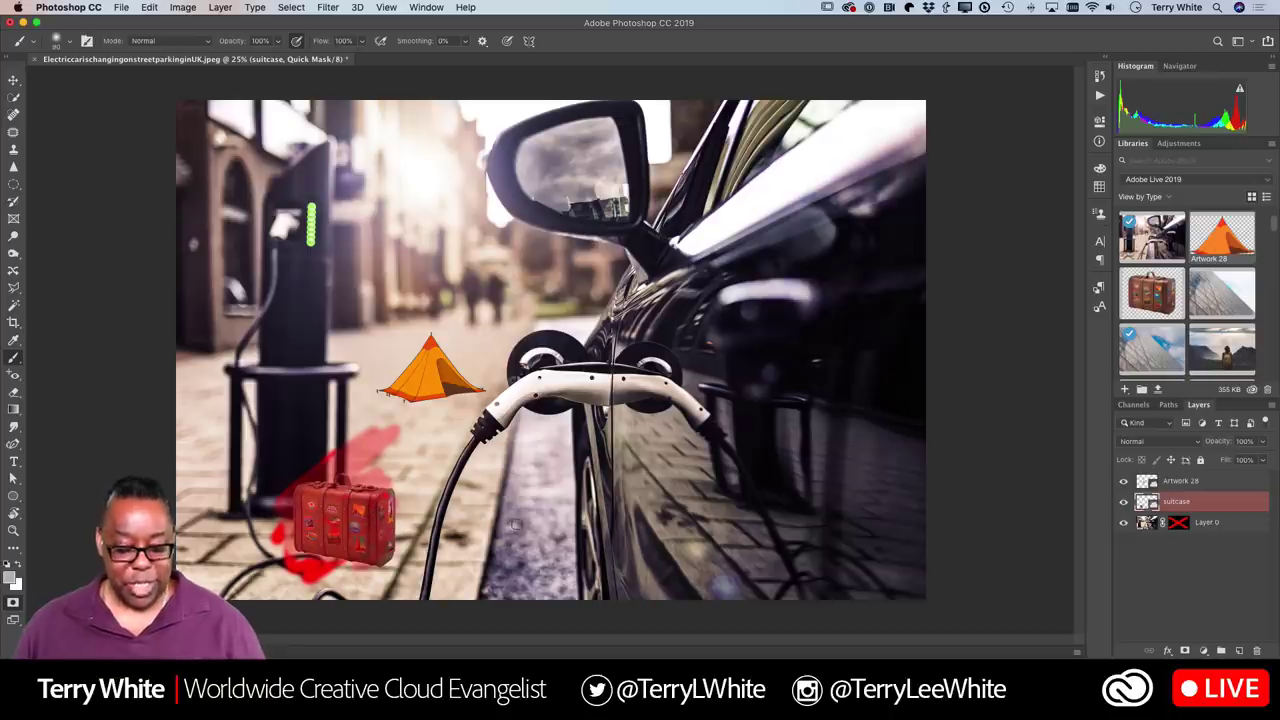
key(q)
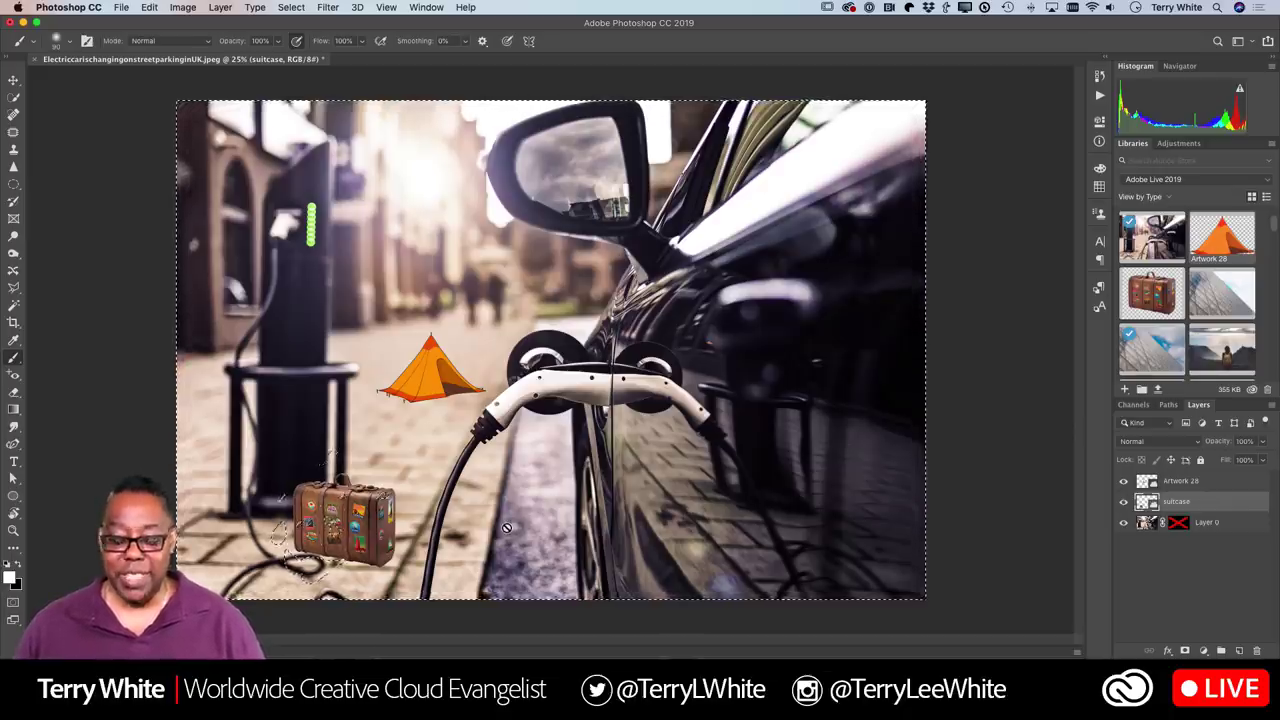
Step: Return to Quick Mask mode, then drop the selection with Ctrl+D
key(q)
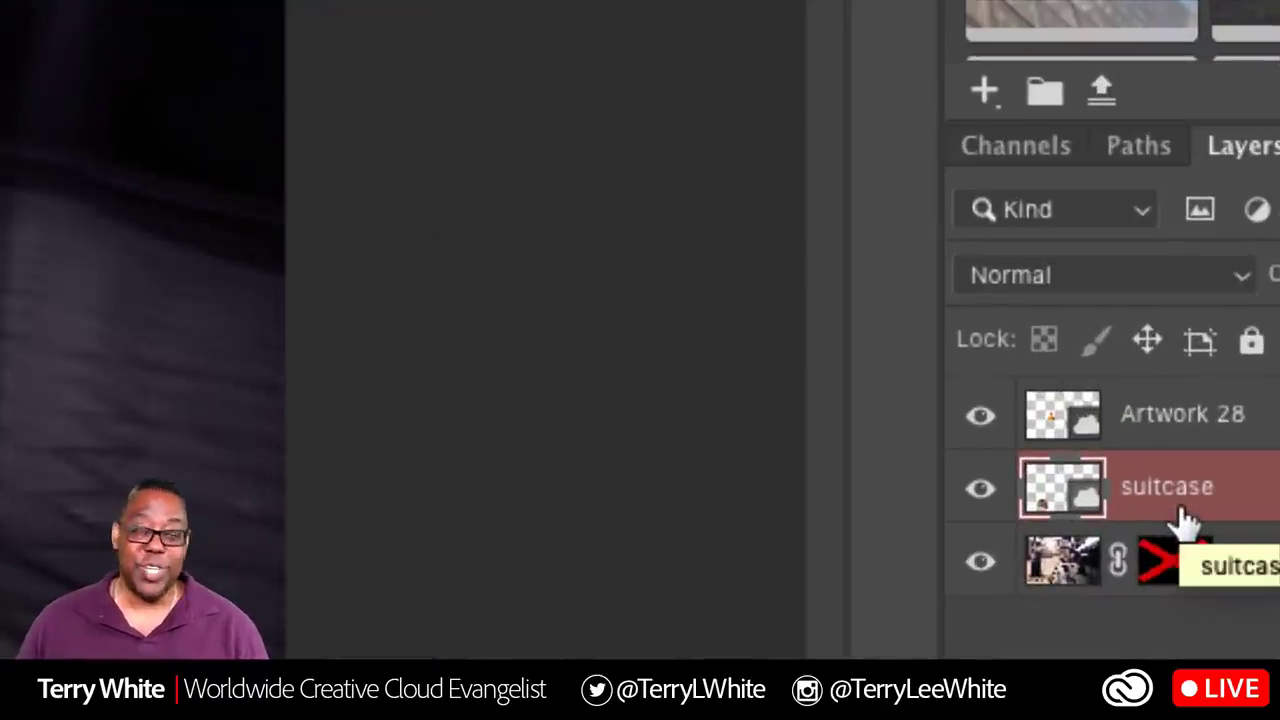
ctrl+click(1185, 520)
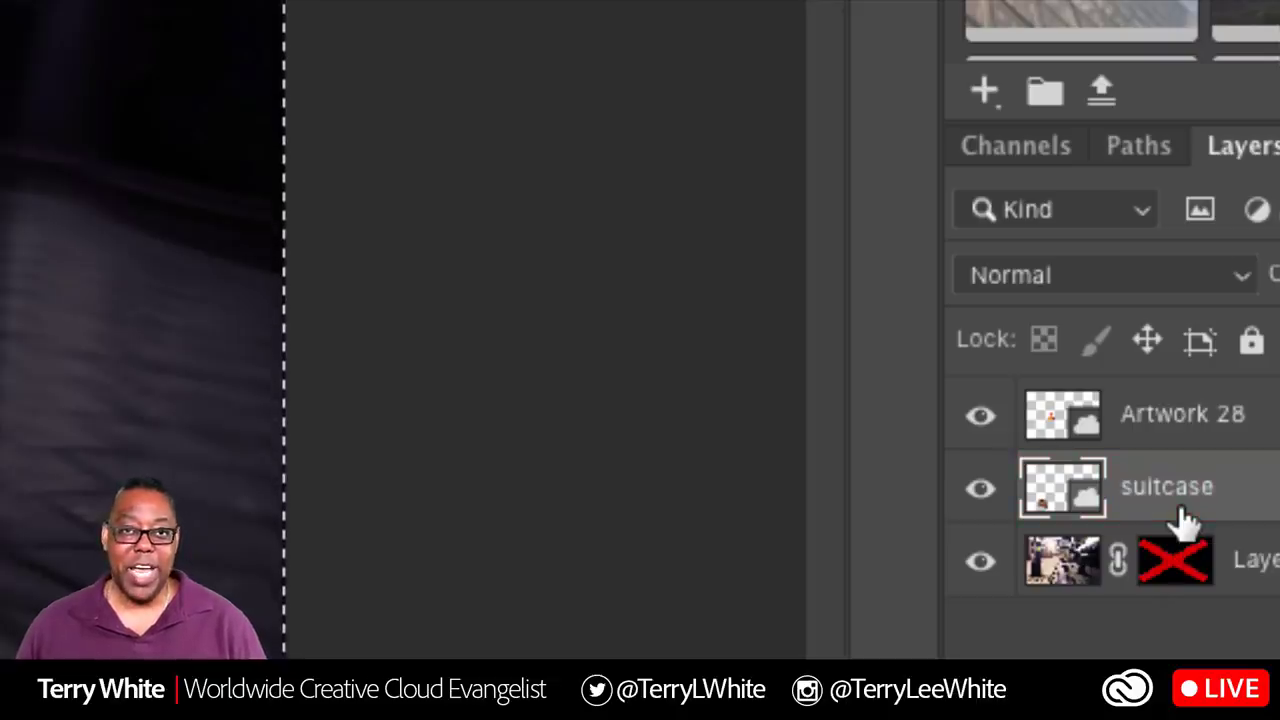
key(ctrl+d)
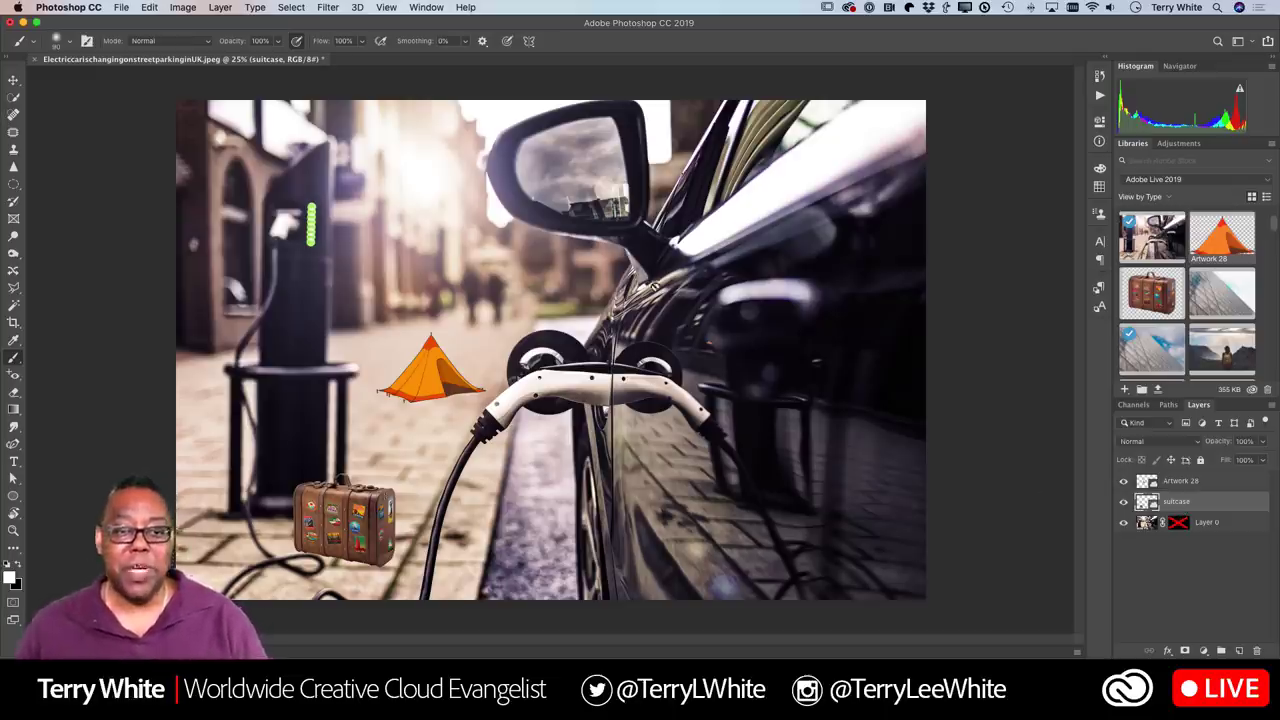
Step: Select the suitcase with a single click of the Quick Selection tool
click(298, 7)
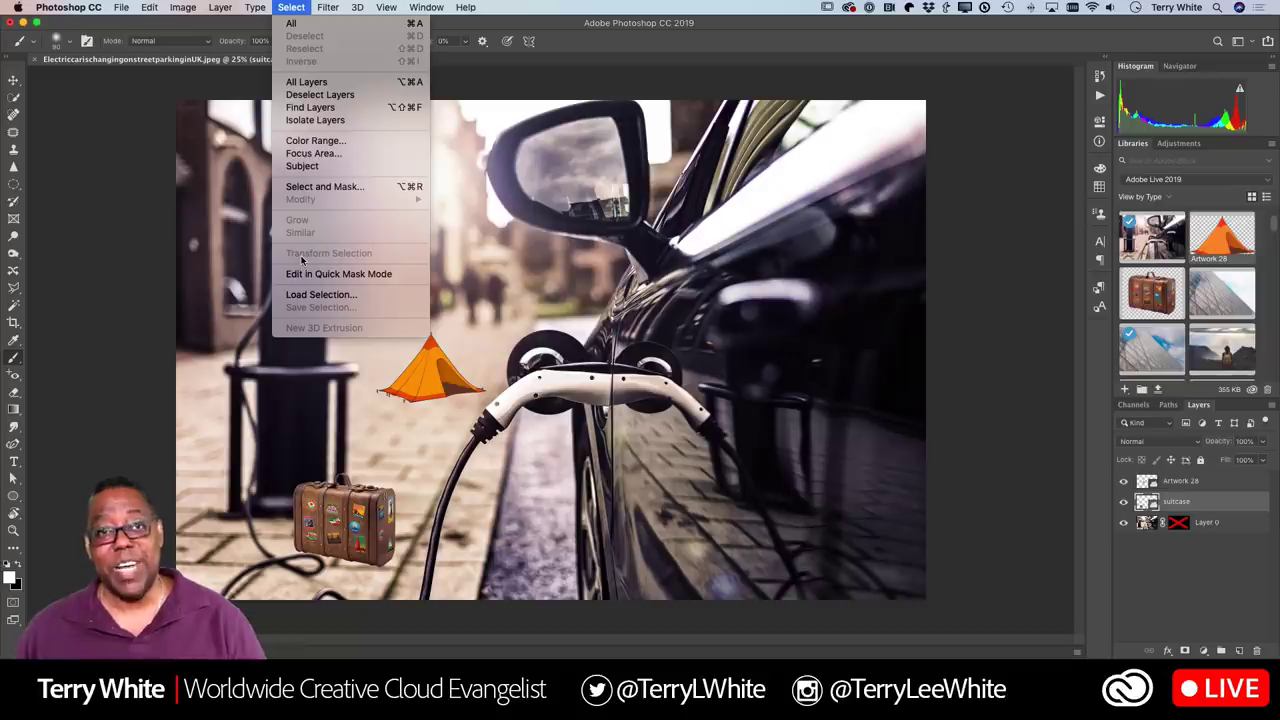
click(284, 6)
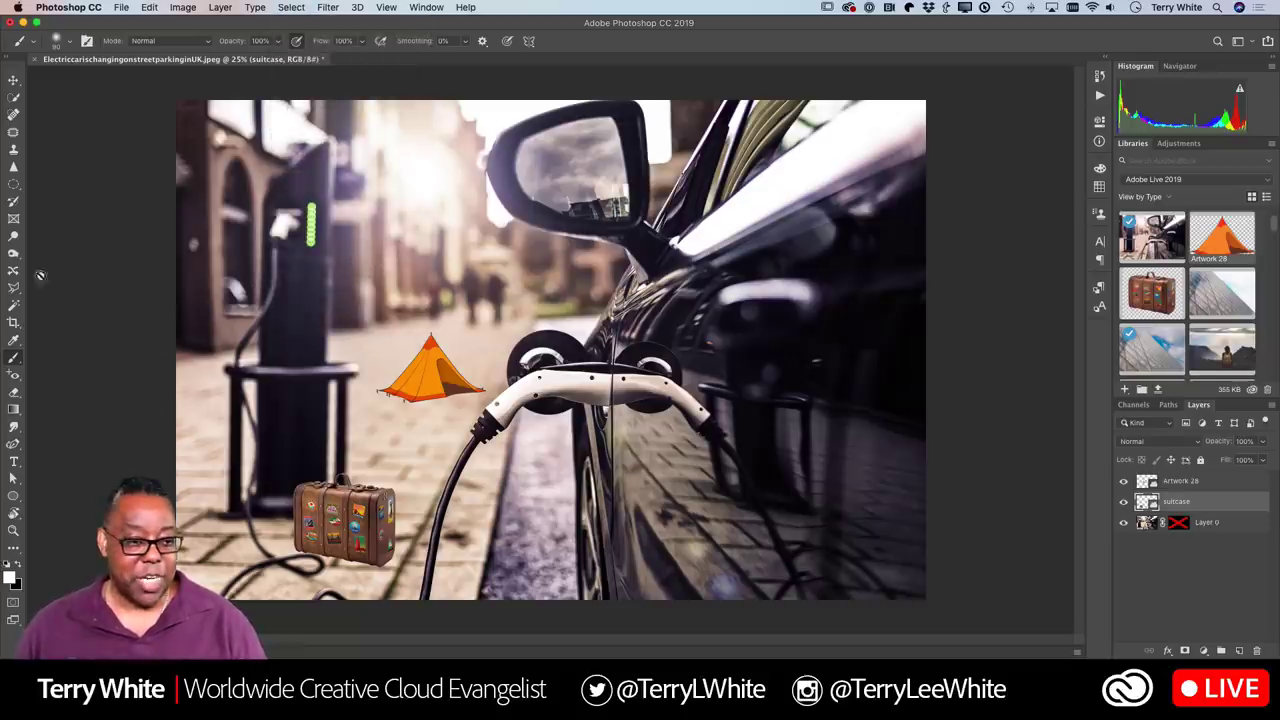
click(13, 131)
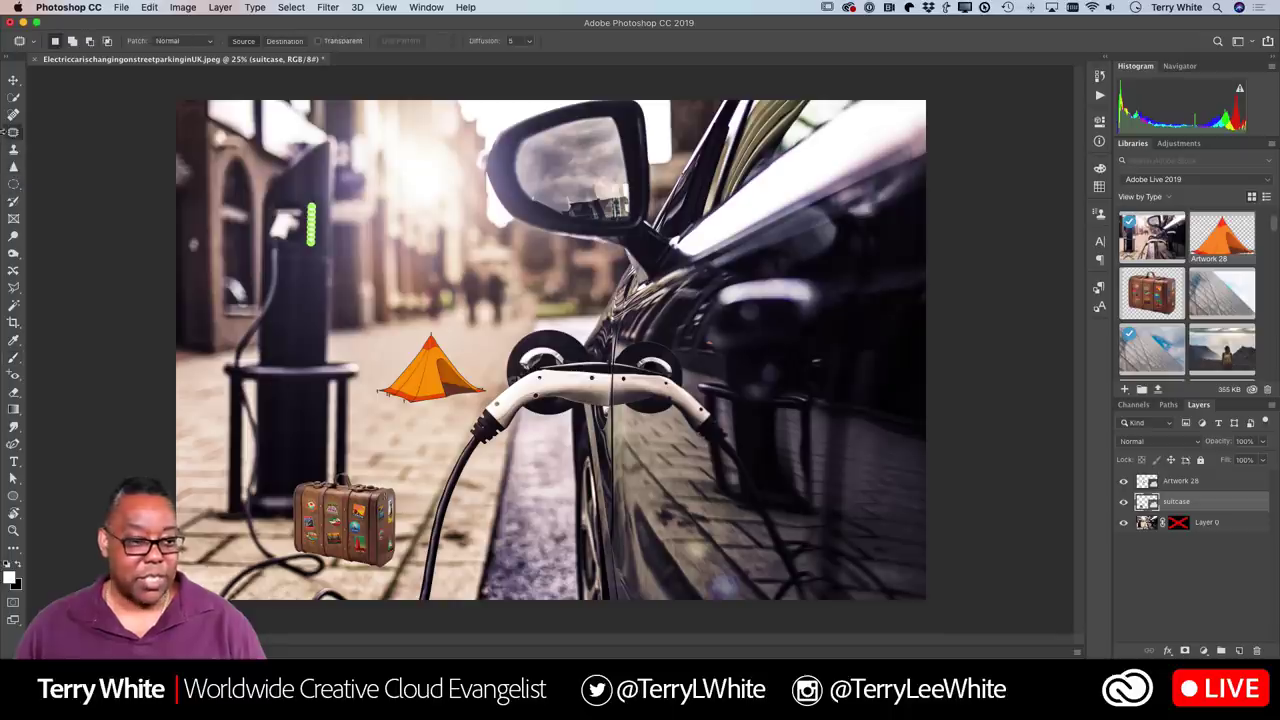
click(14, 98)
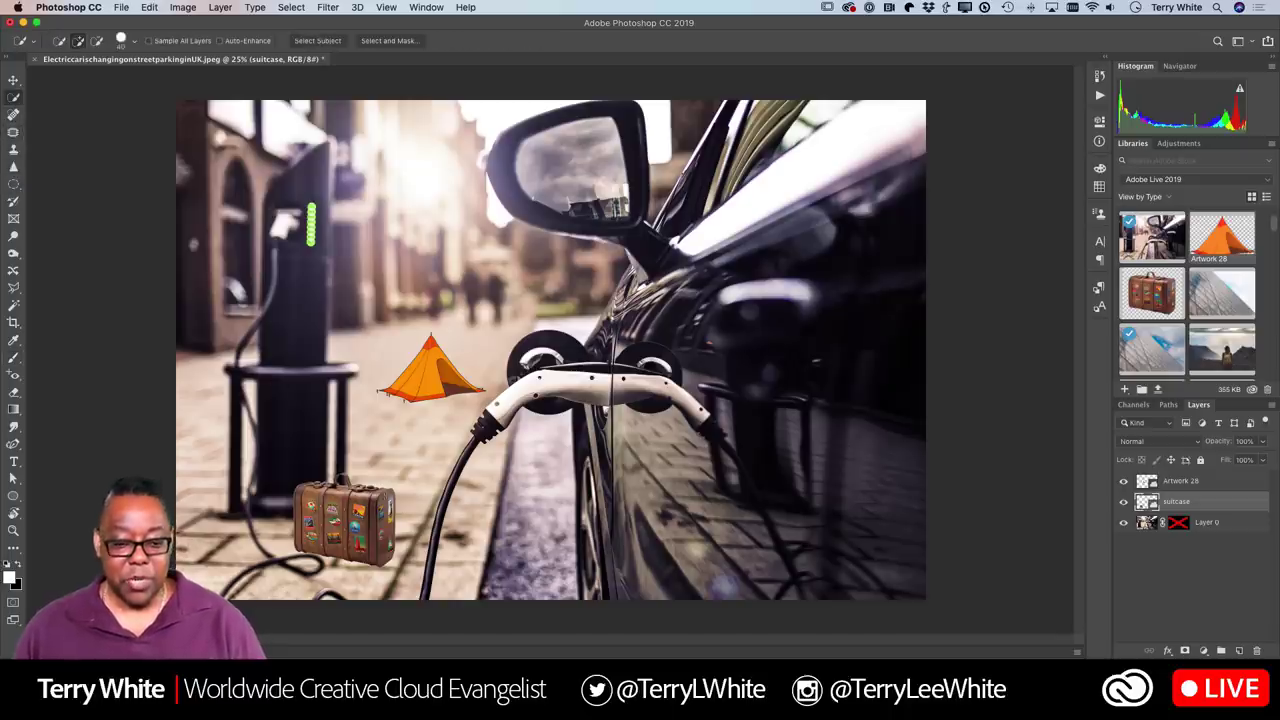
click(315, 530)
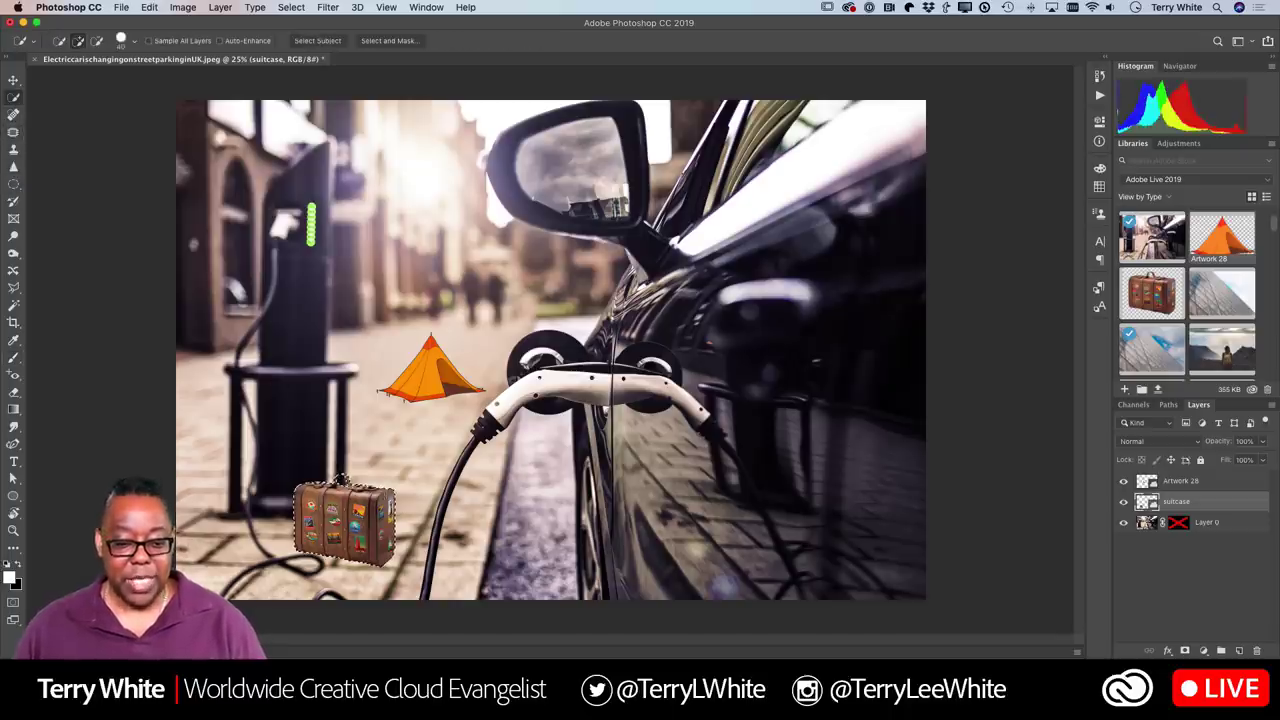
click(291, 7)
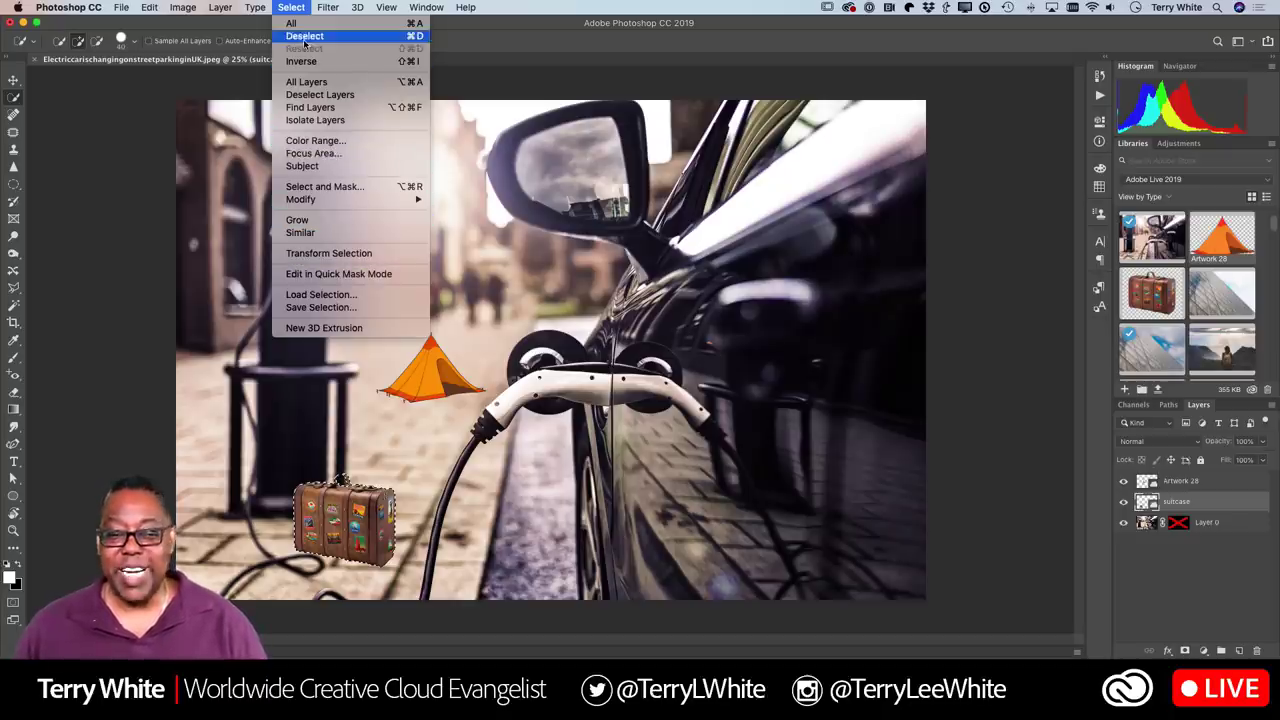
Step: Deselect the suitcase via Select > Deselect, then dismiss the Image menu with Escape
click(291, 7)
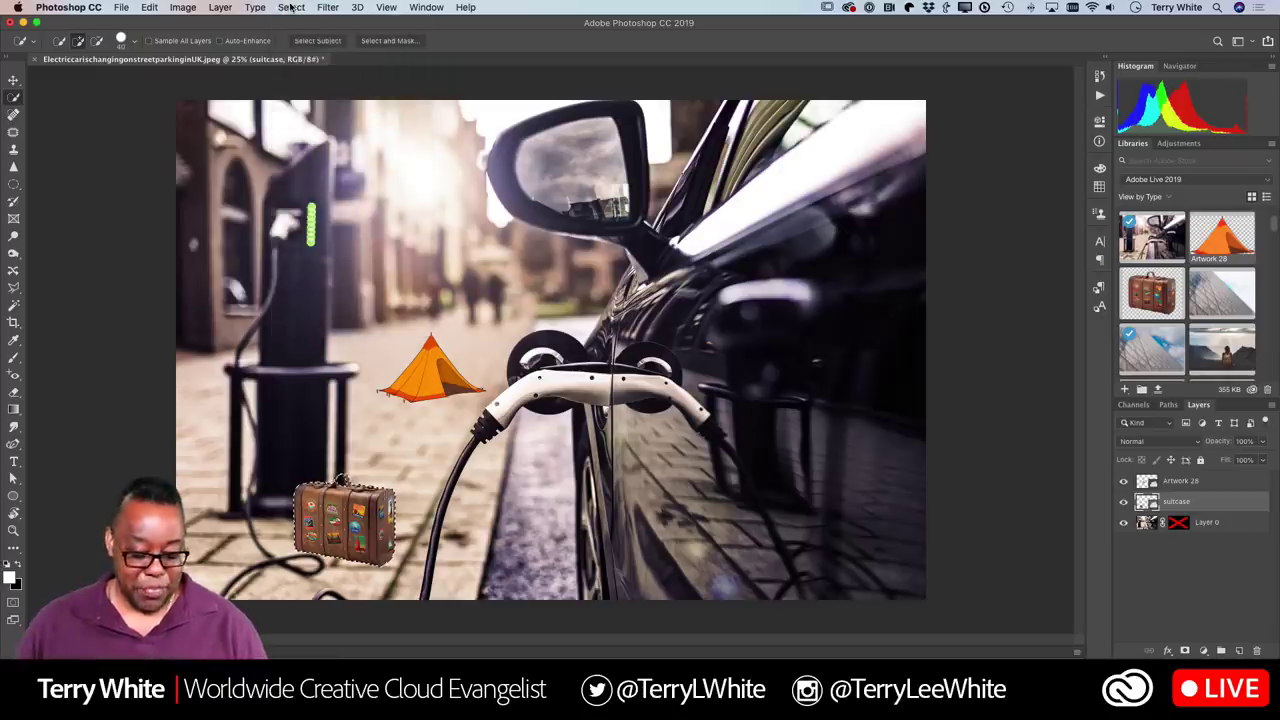
click(184, 7)
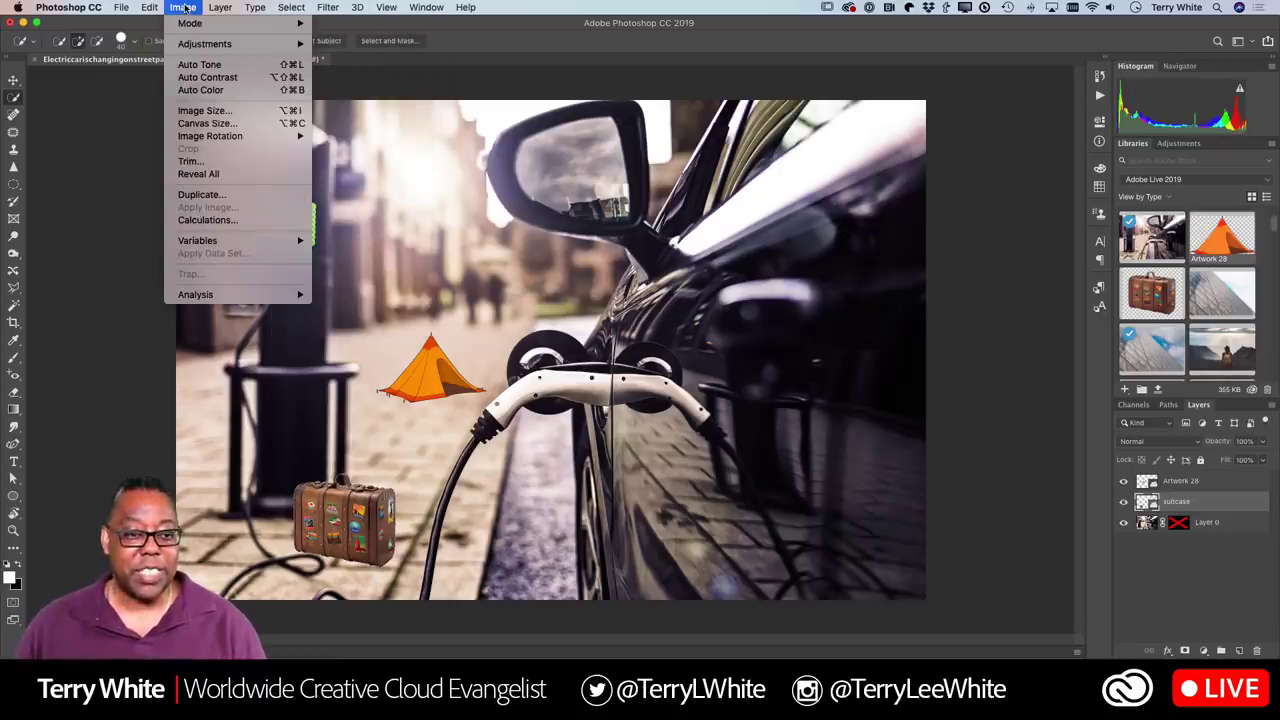
mouse_move(150, 7)
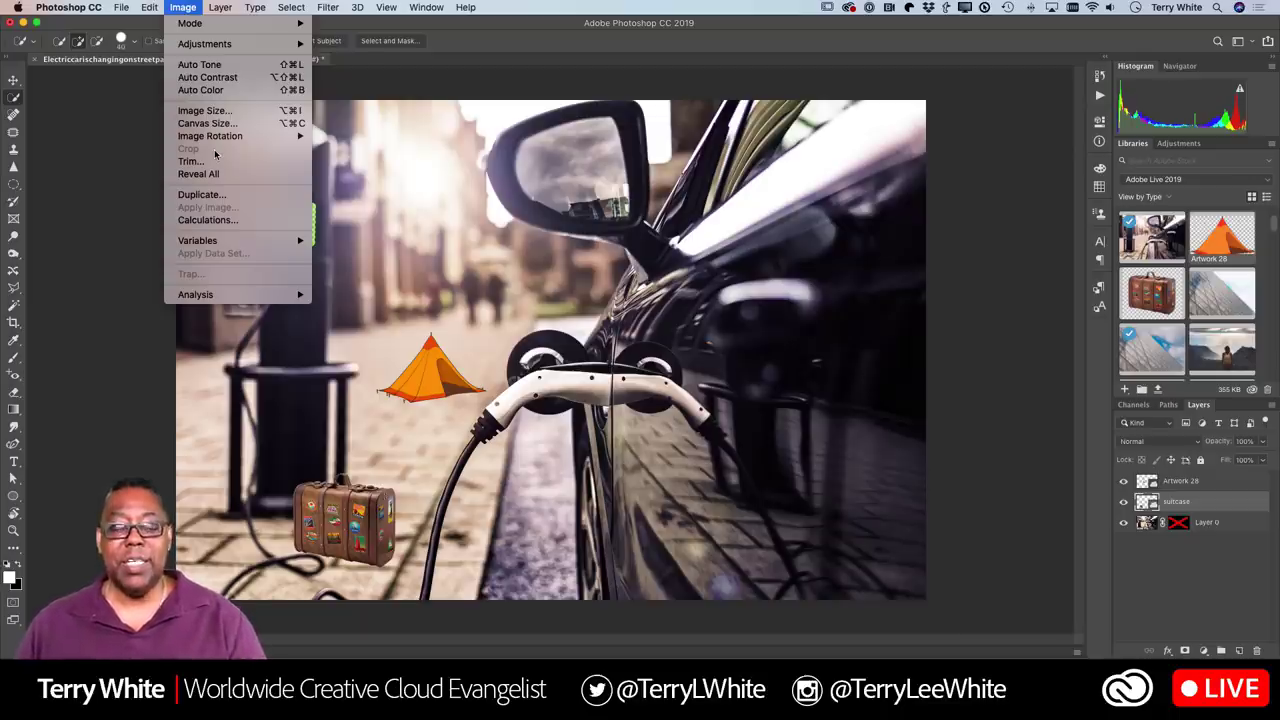
key(Escape)
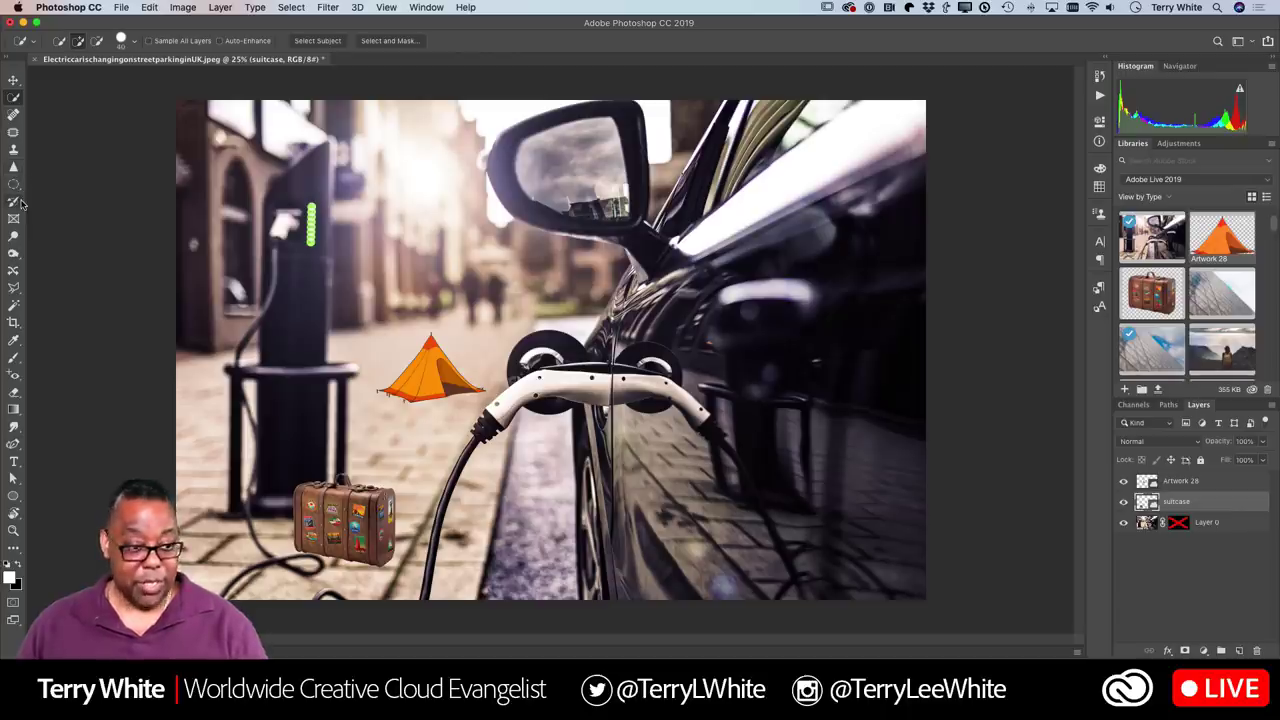
Step: Marquee the right half around the mirror and charging plug, and apply Image > Crop
key(z)
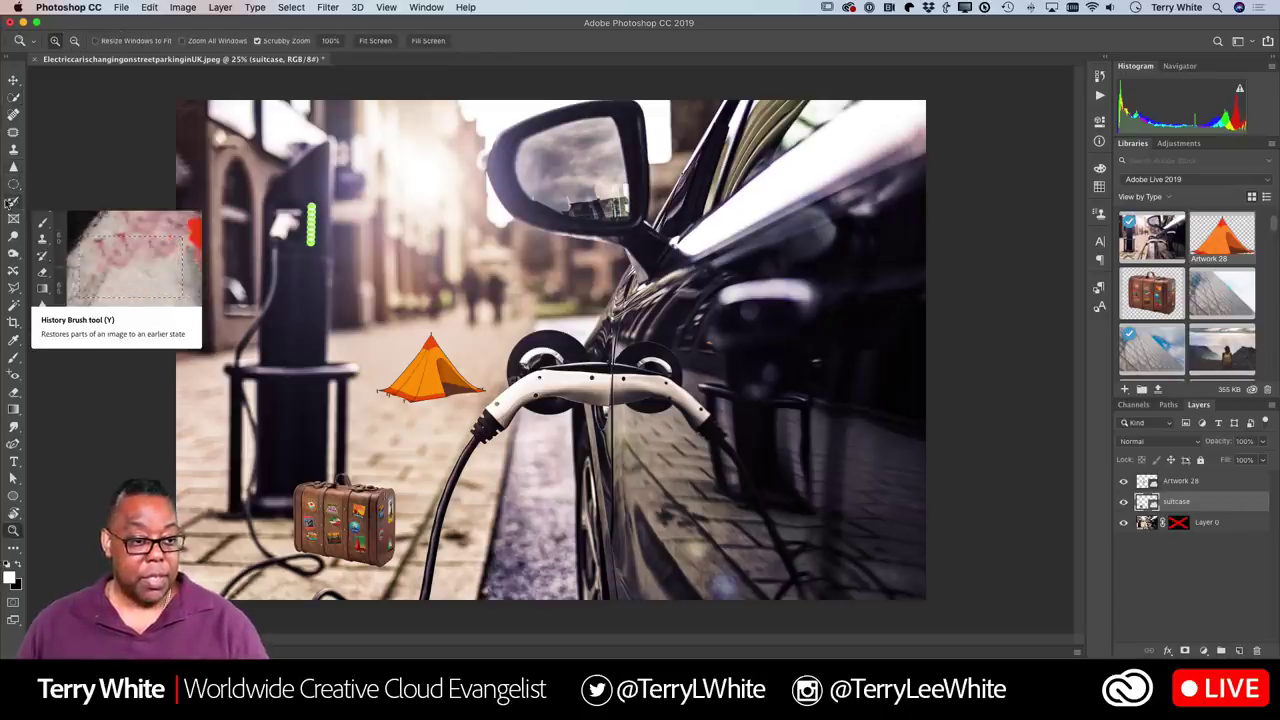
click(22, 193)
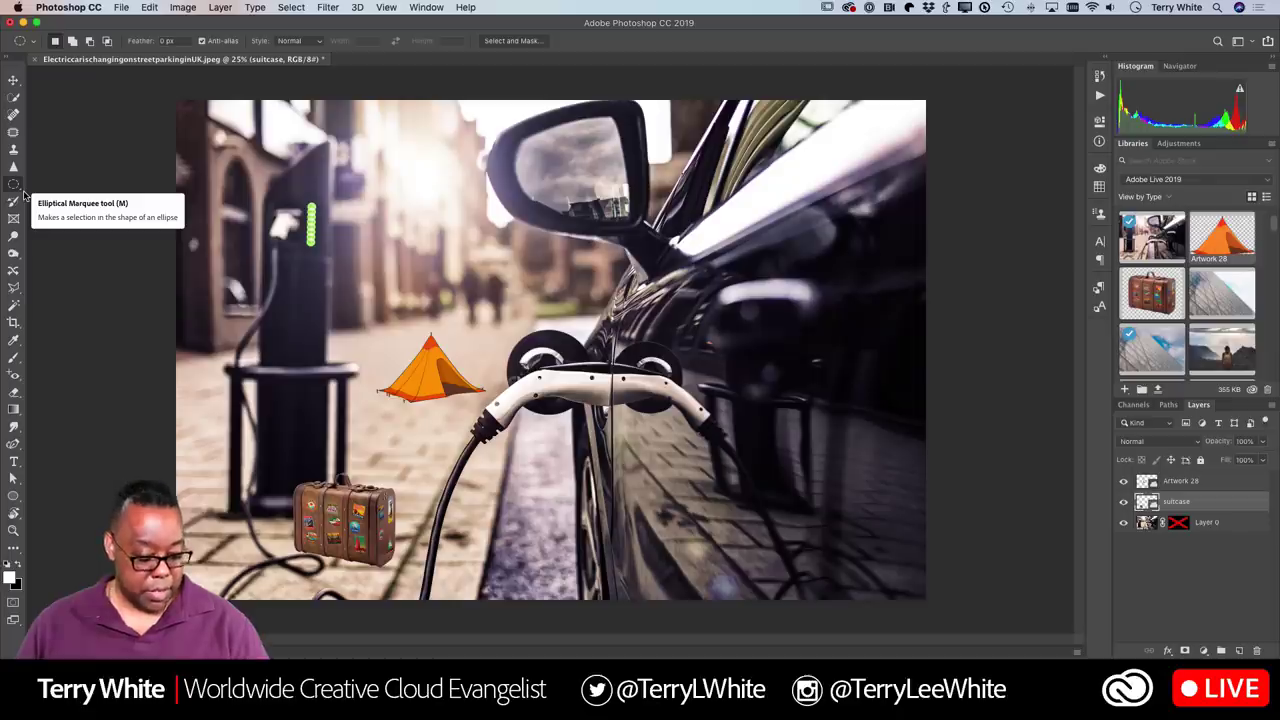
key(shift+m)
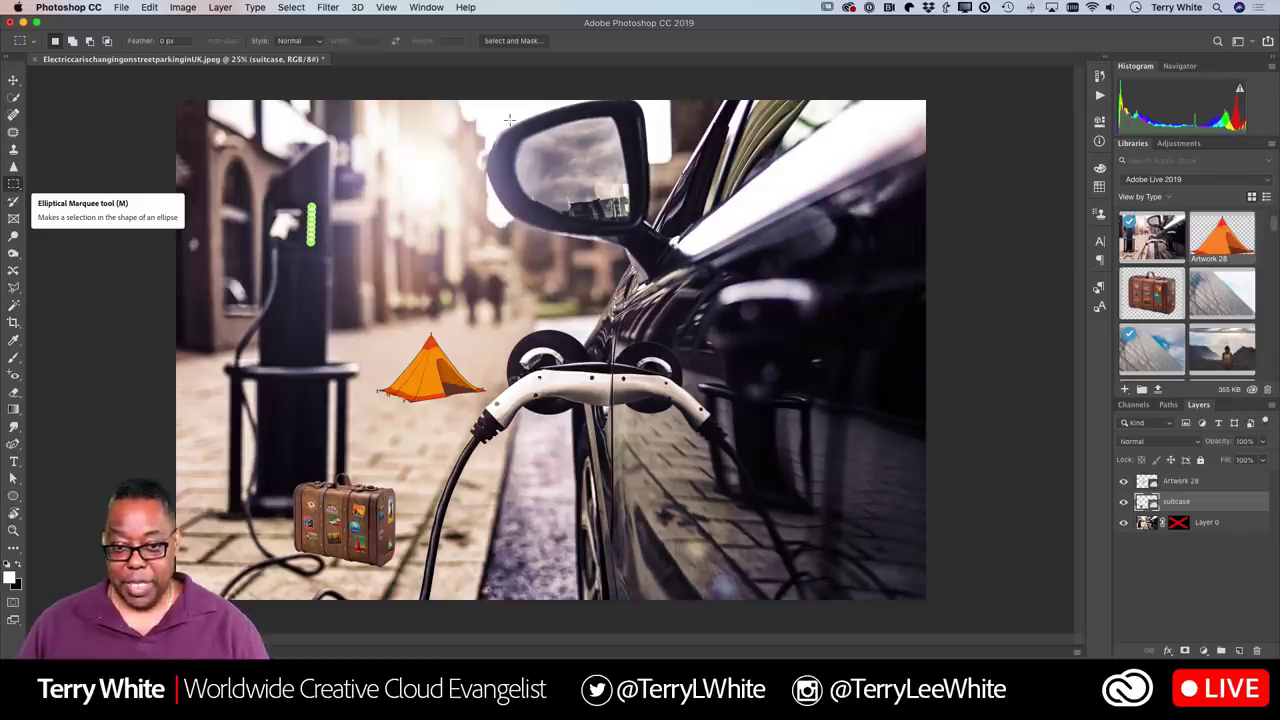
drag(478, 100, 945, 622)
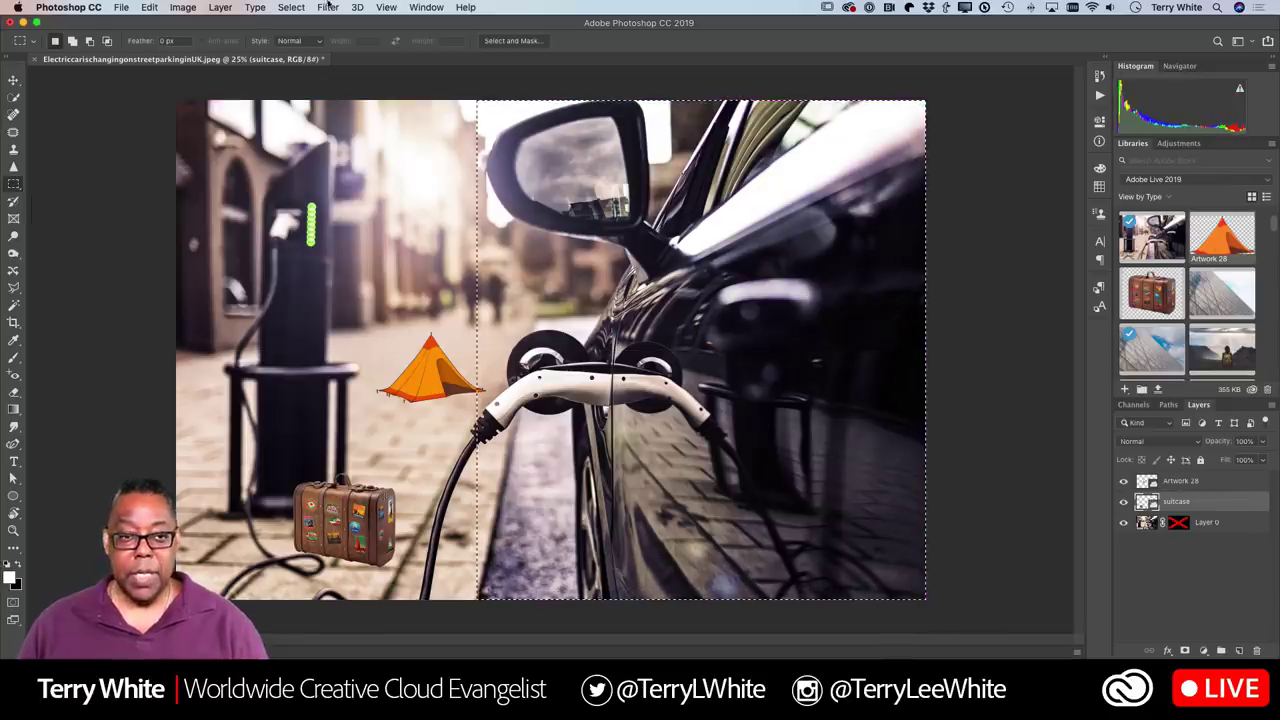
click(183, 7)
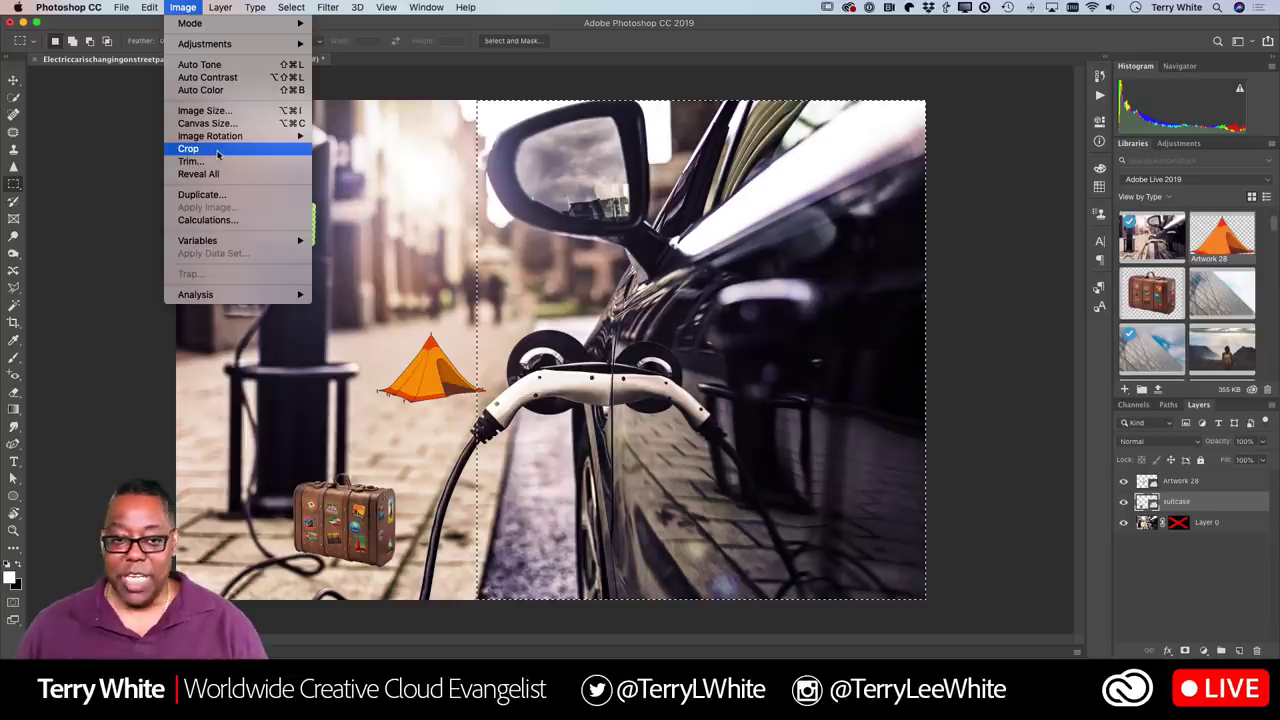
click(167, 143)
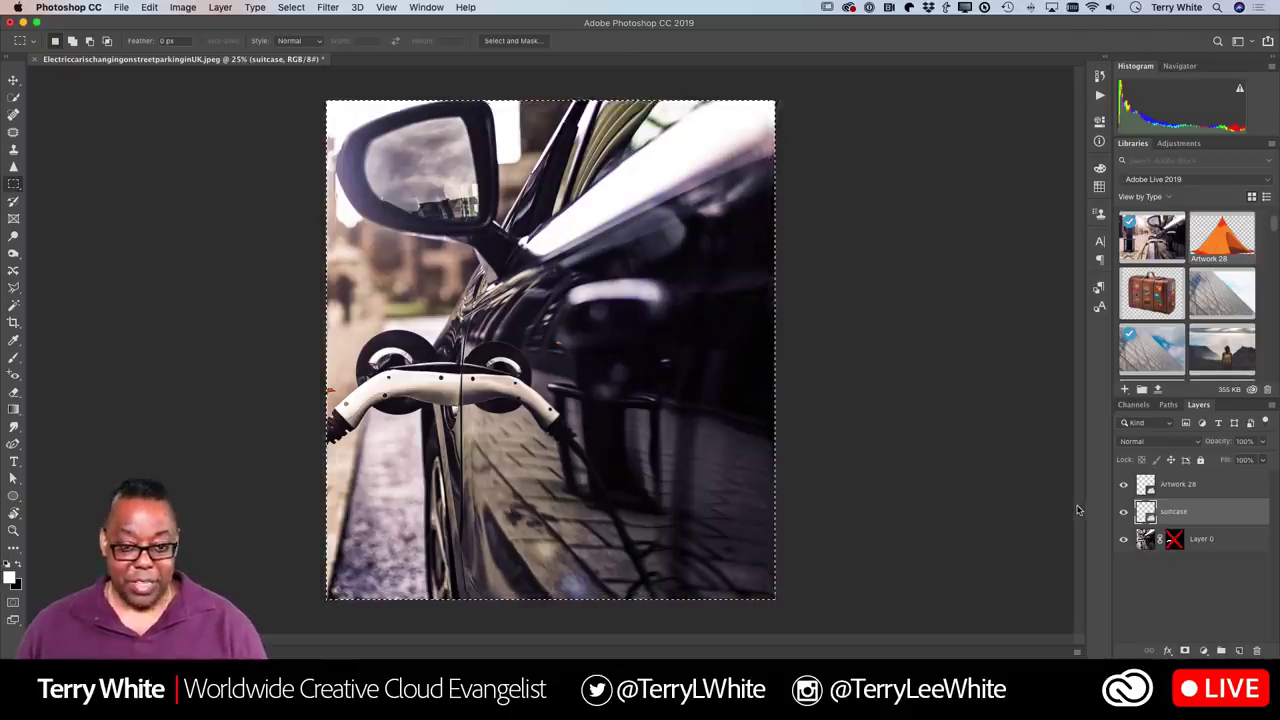
Step: Undo the crop with Cmd+Z and clear the selection with Cmd+D
key(super+z)
key(super+d)
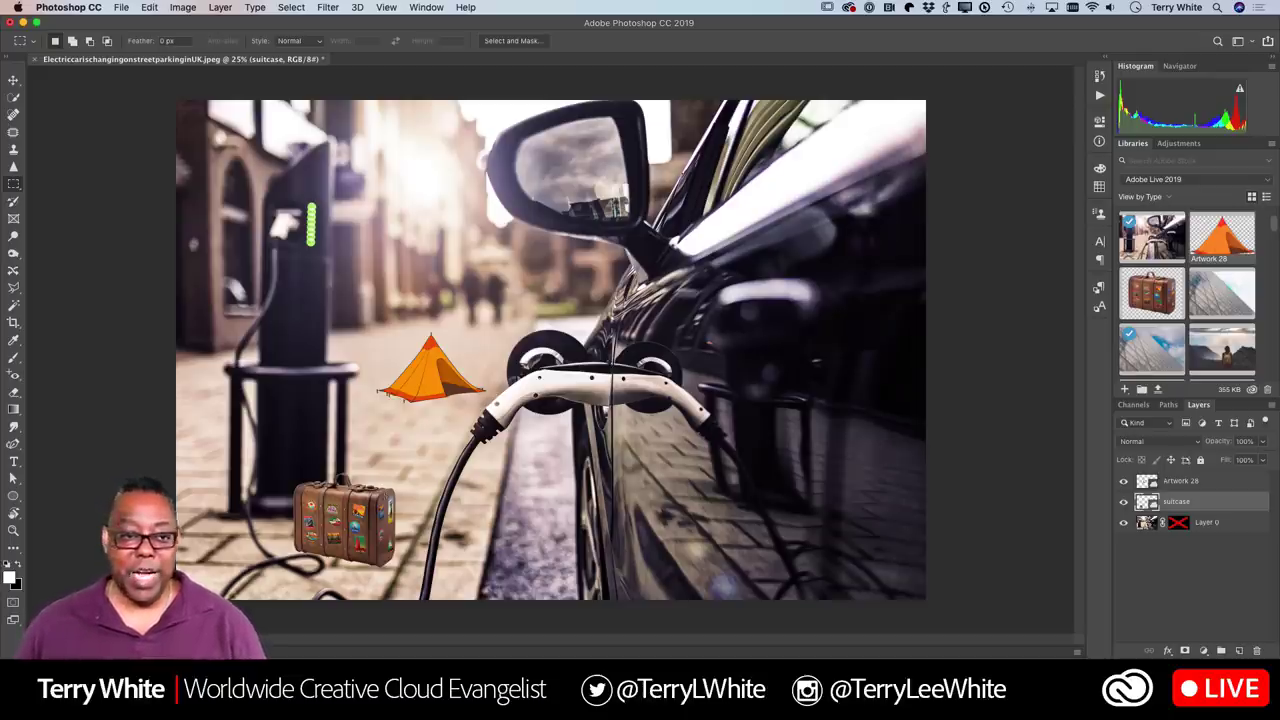
click(190, 6)
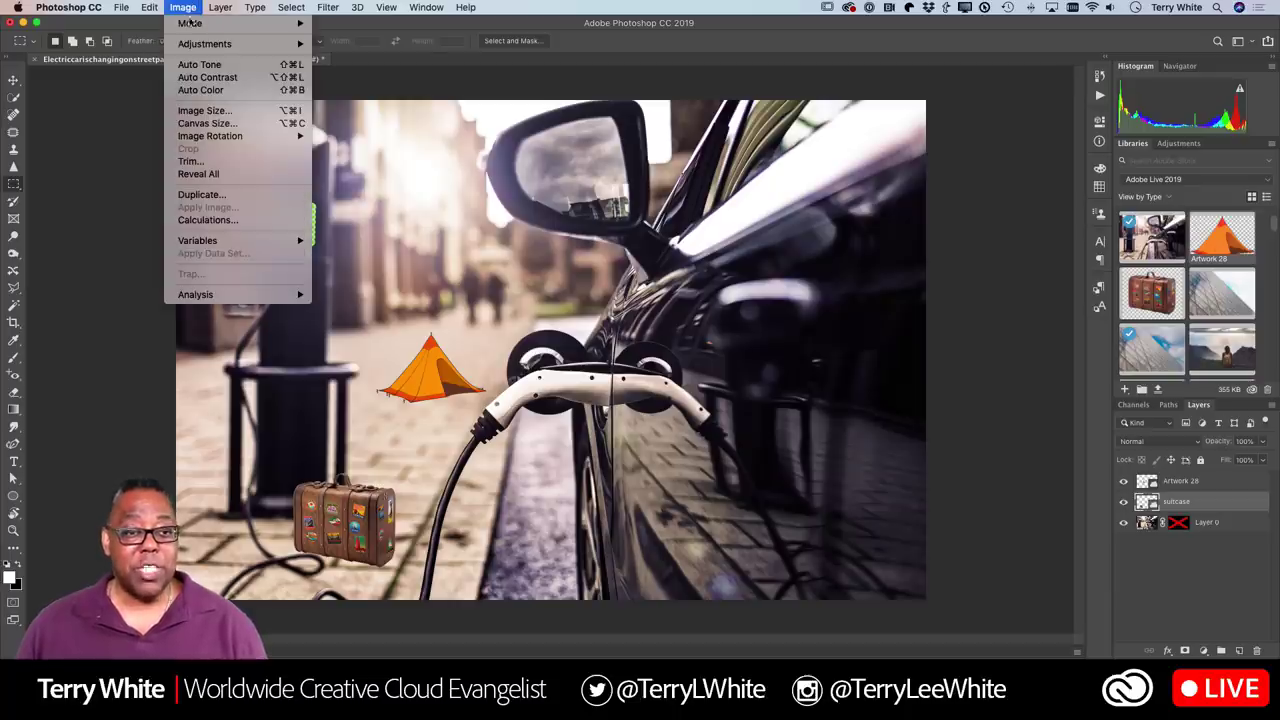
mouse_move(189, 28)
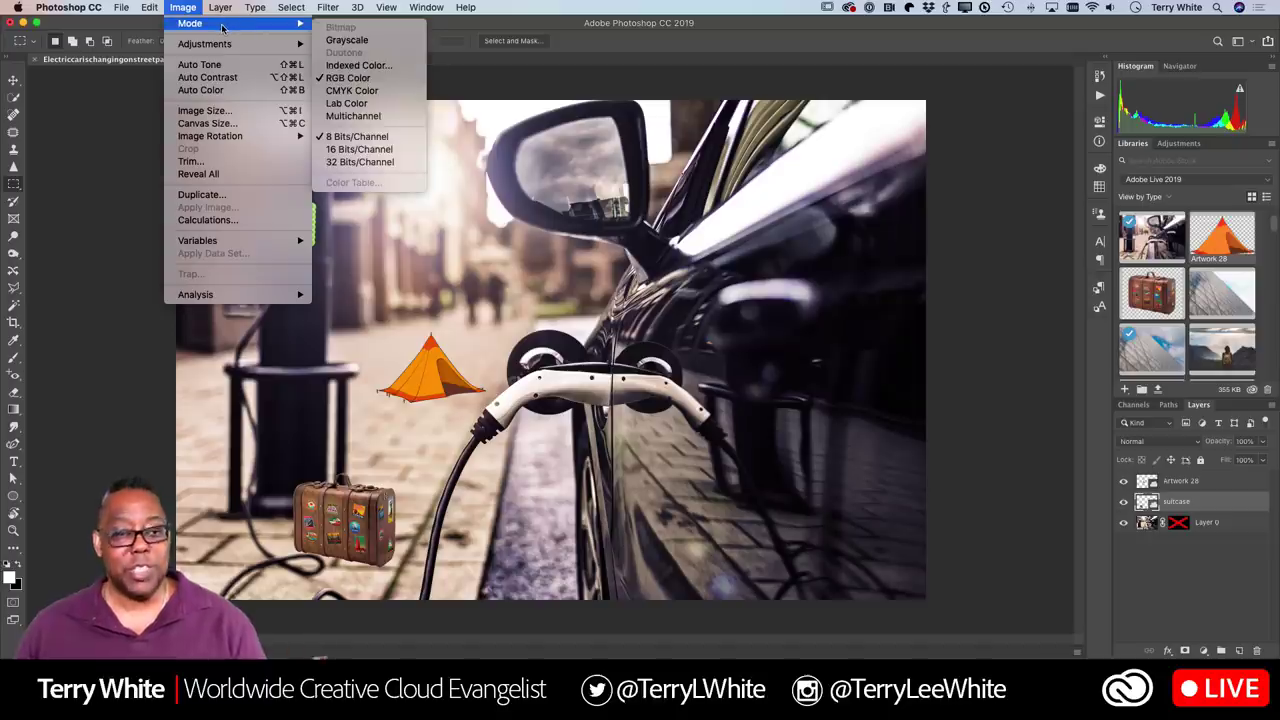
Step: Convert the image to Grayscale mode, merging the layers when prompted
click(347, 40)
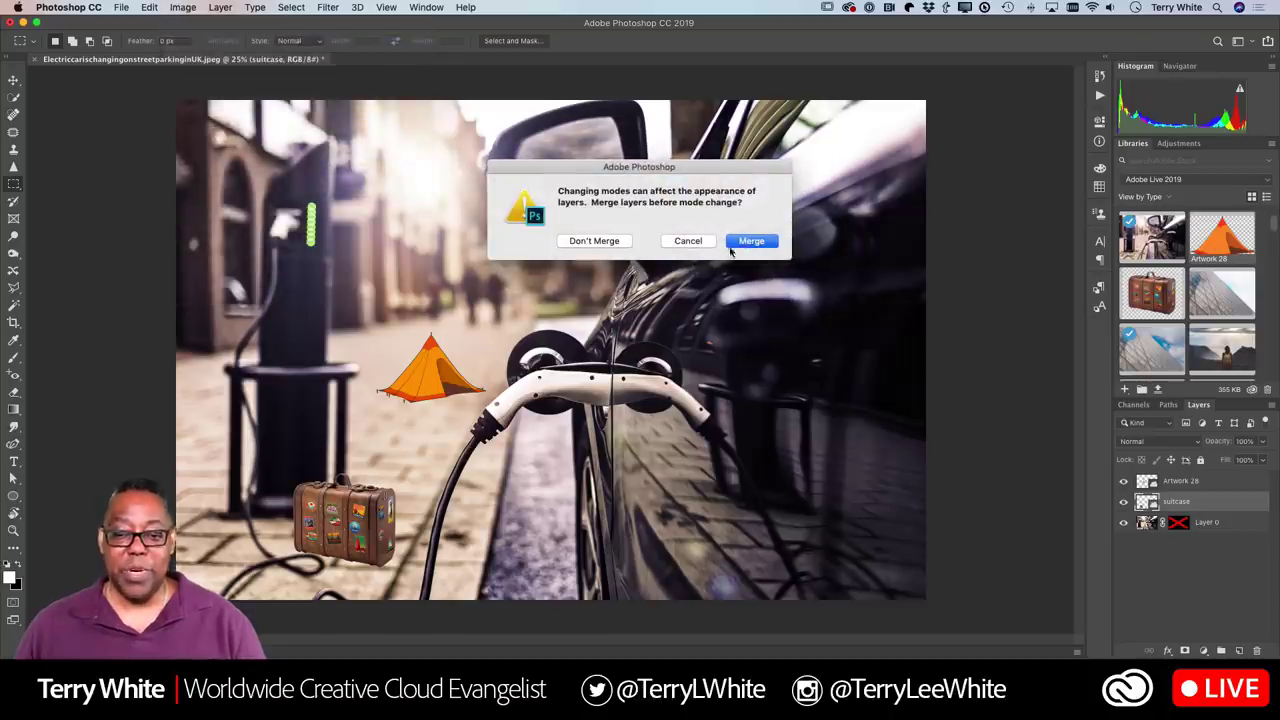
click(742, 248)
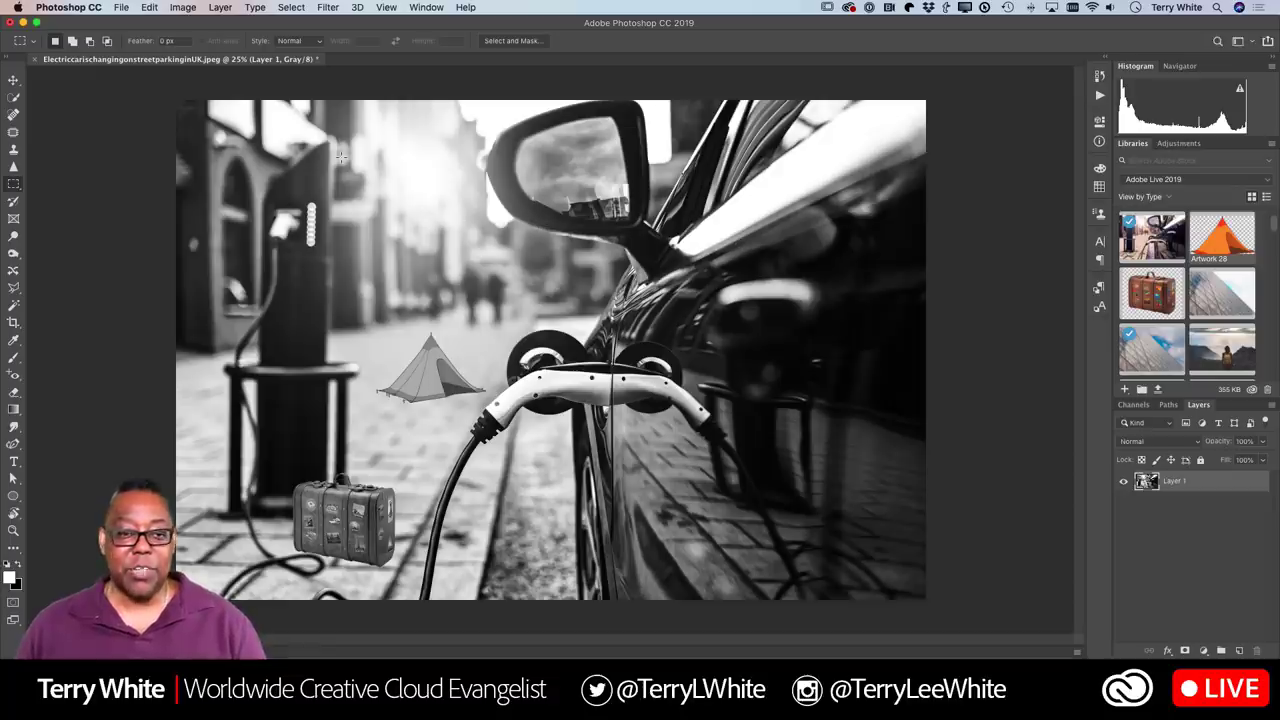
click(186, 8)
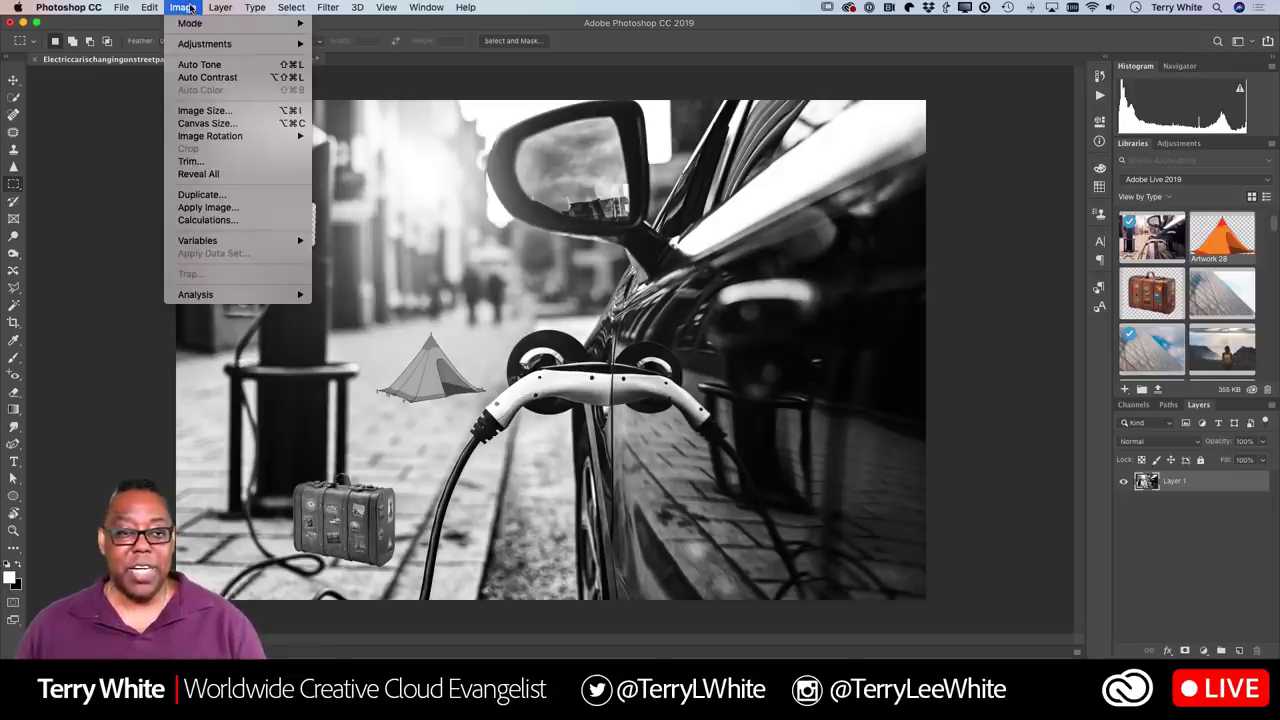
mouse_move(189, 22)
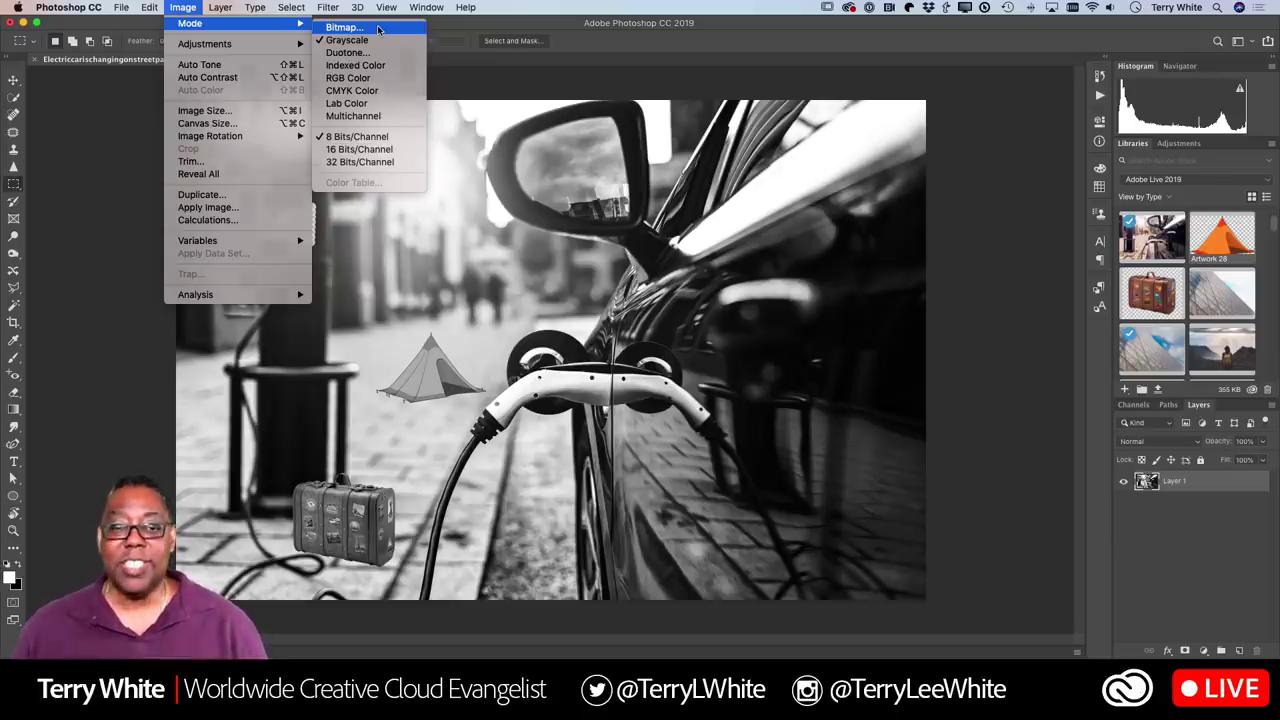
Step: Flatten and convert to Bitmap at 300 pixels/inch using 50% Threshold
click(378, 28)
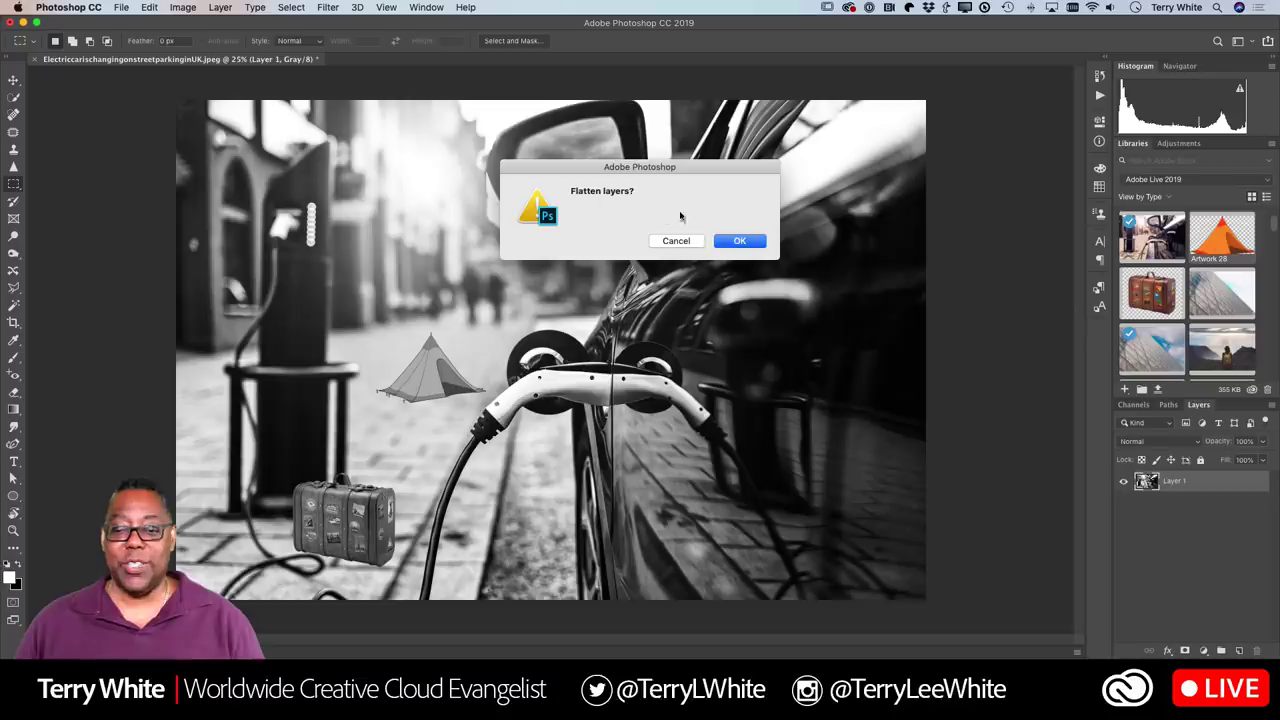
click(739, 241)
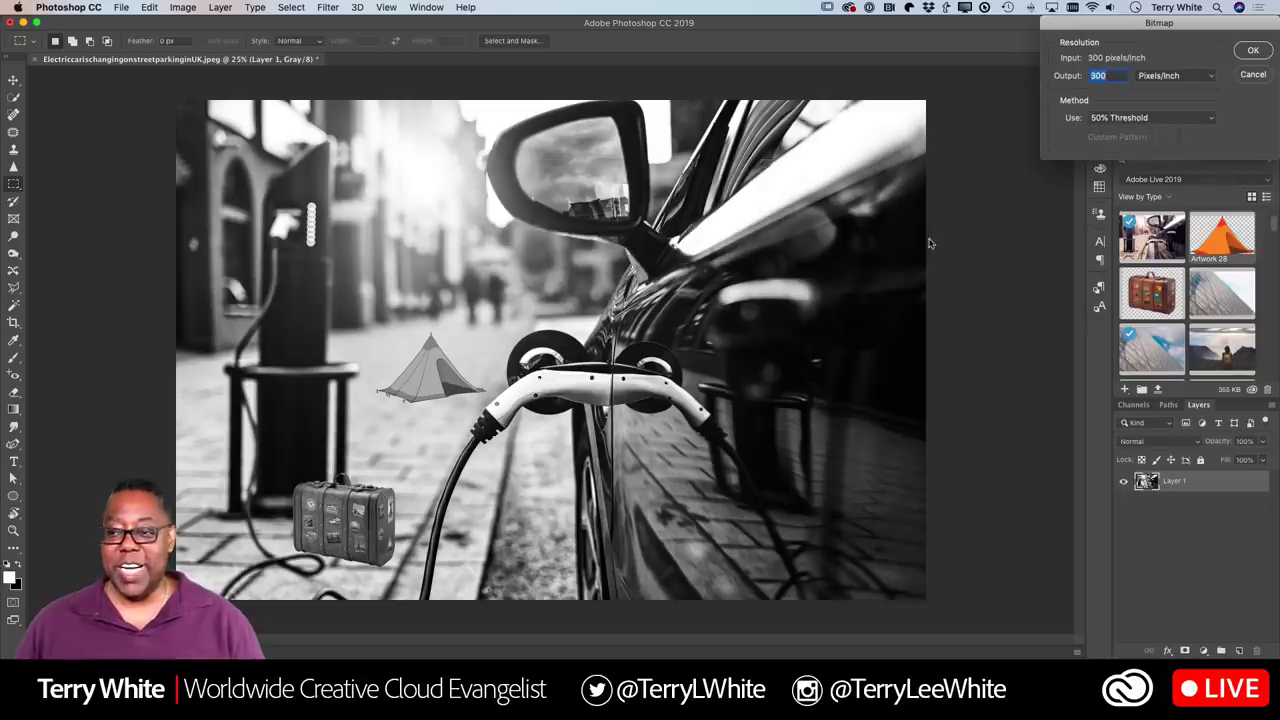
drag(1192, 28, 970, 125)
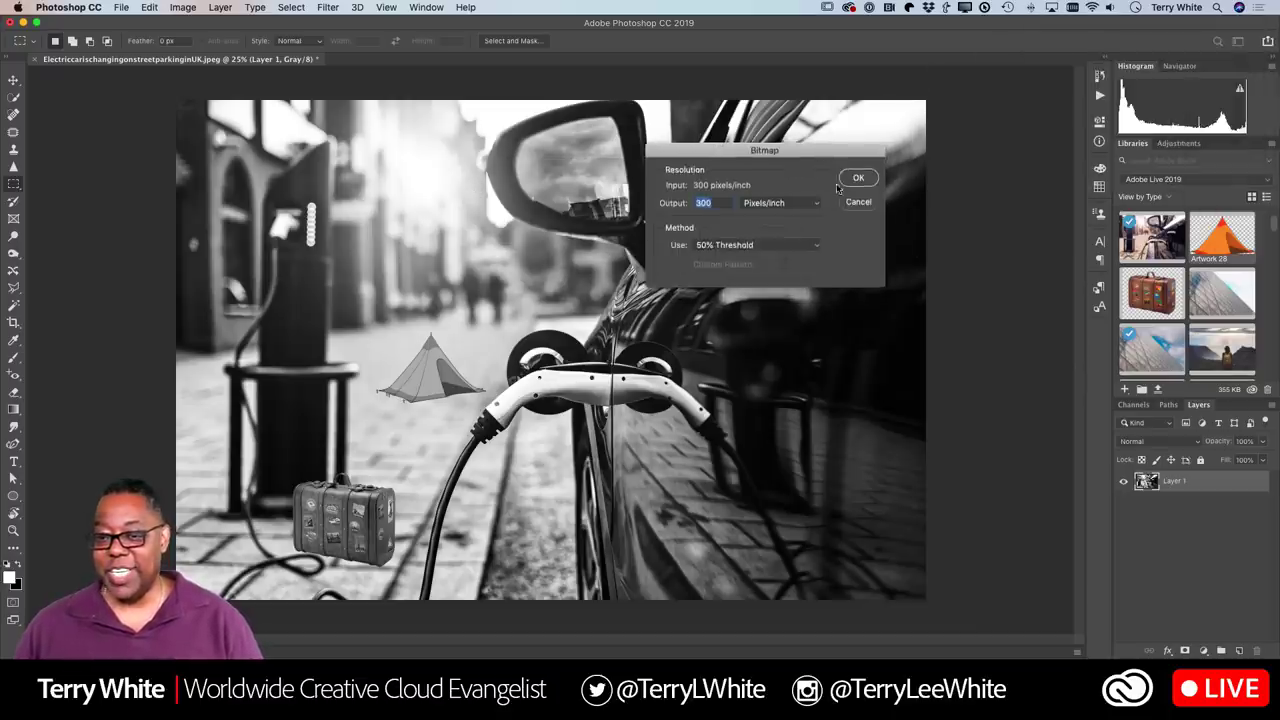
key(Return)
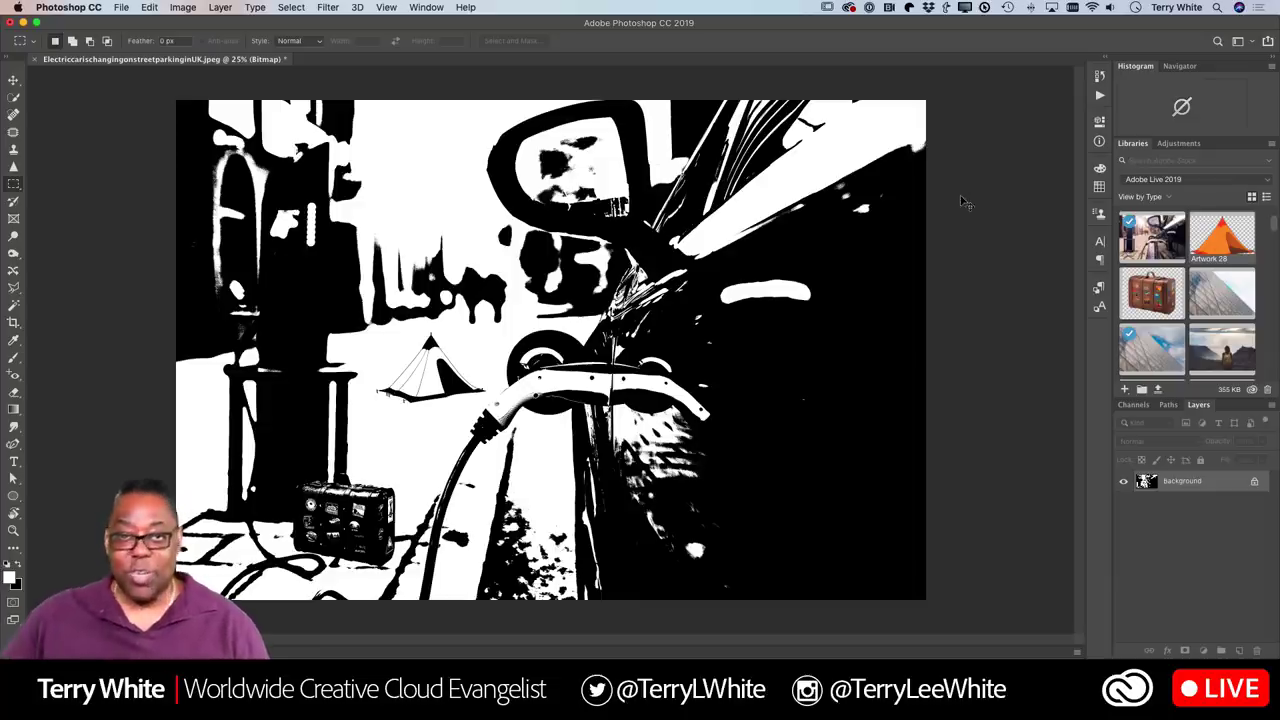
Step: Undo back to the RGB layered file, deselect, and drag the library car photo into Layers
key(super+z)
key(super+z)
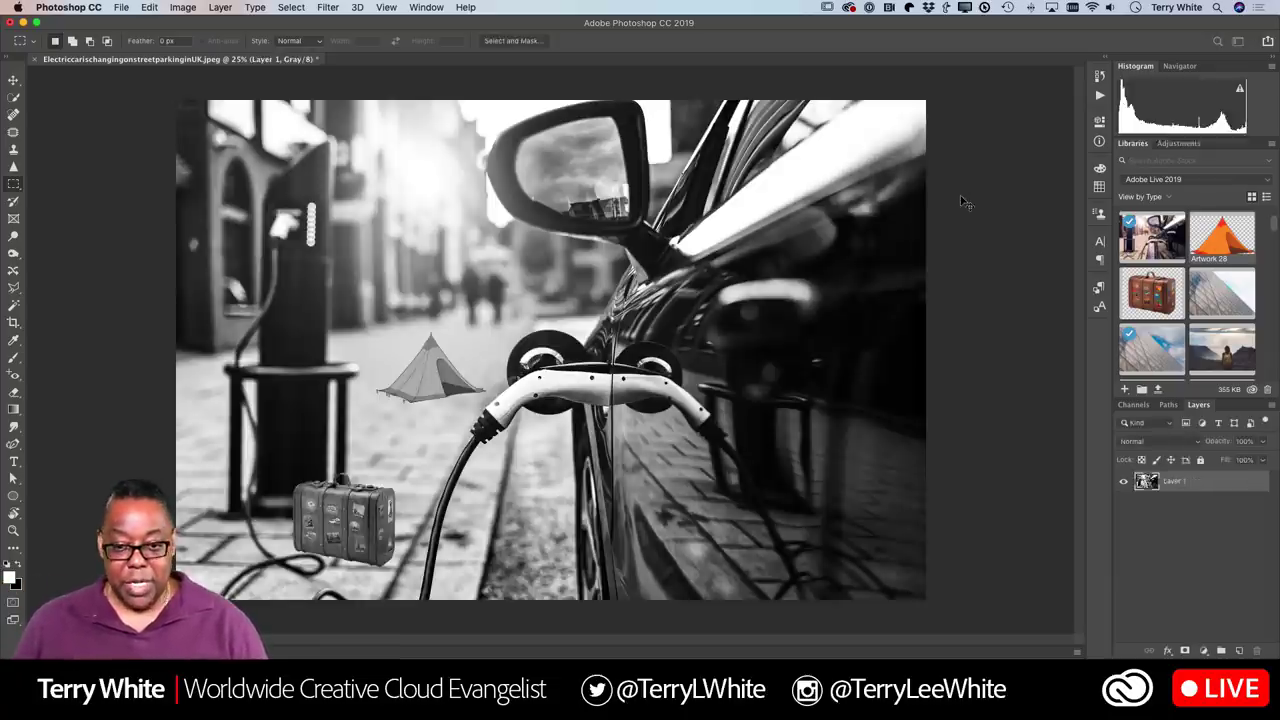
key(super+d)
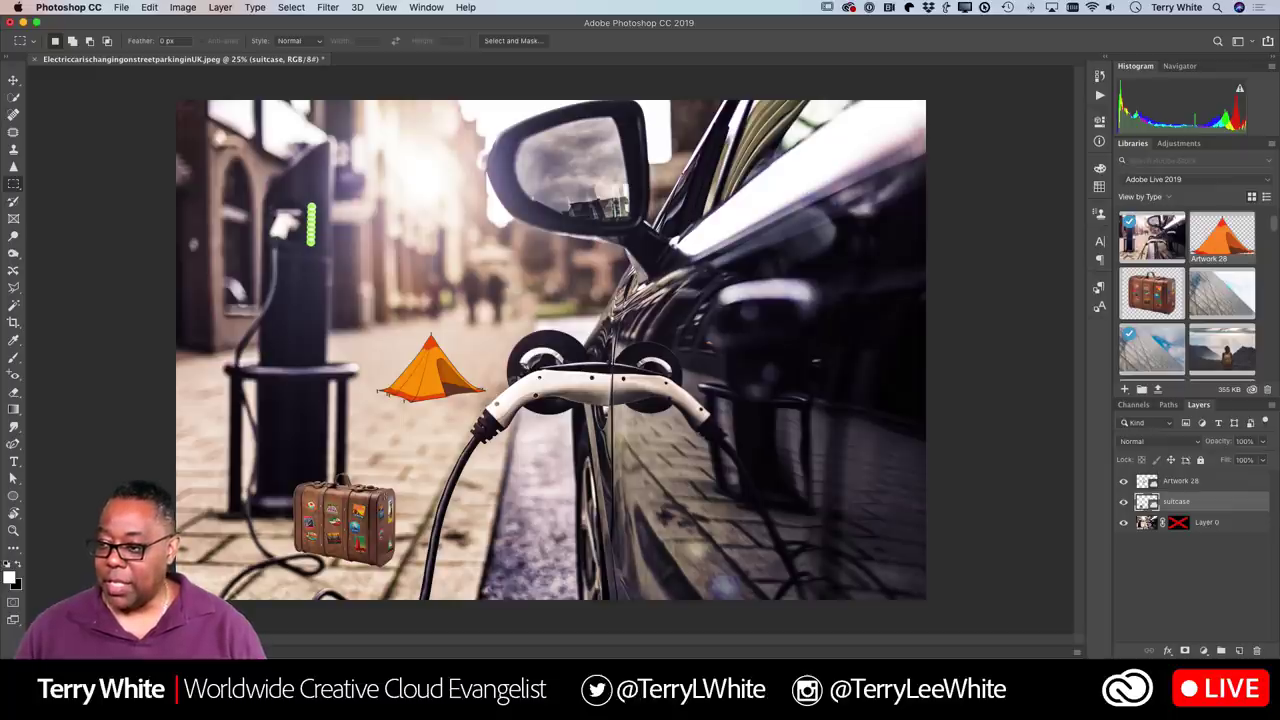
drag(1151, 237, 1130, 534)
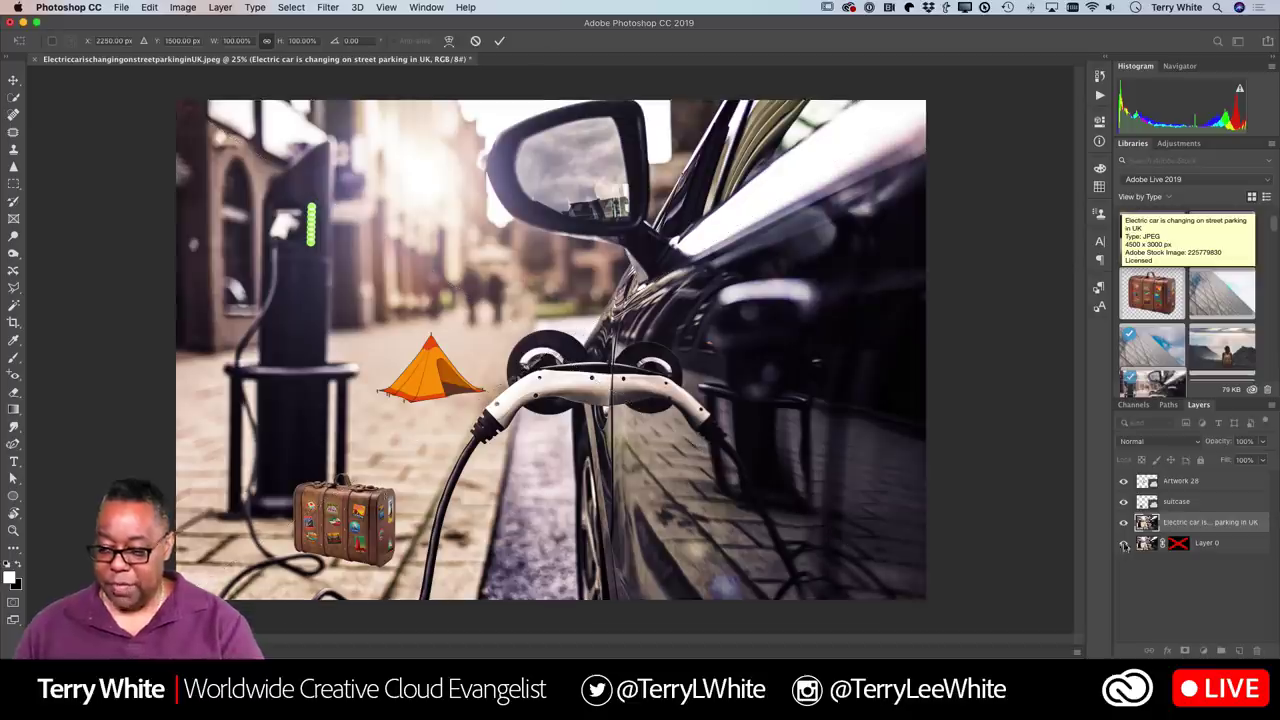
Step: Commit the placed car photo and paint a Quick Selection over its side mirror
click(1123, 544)
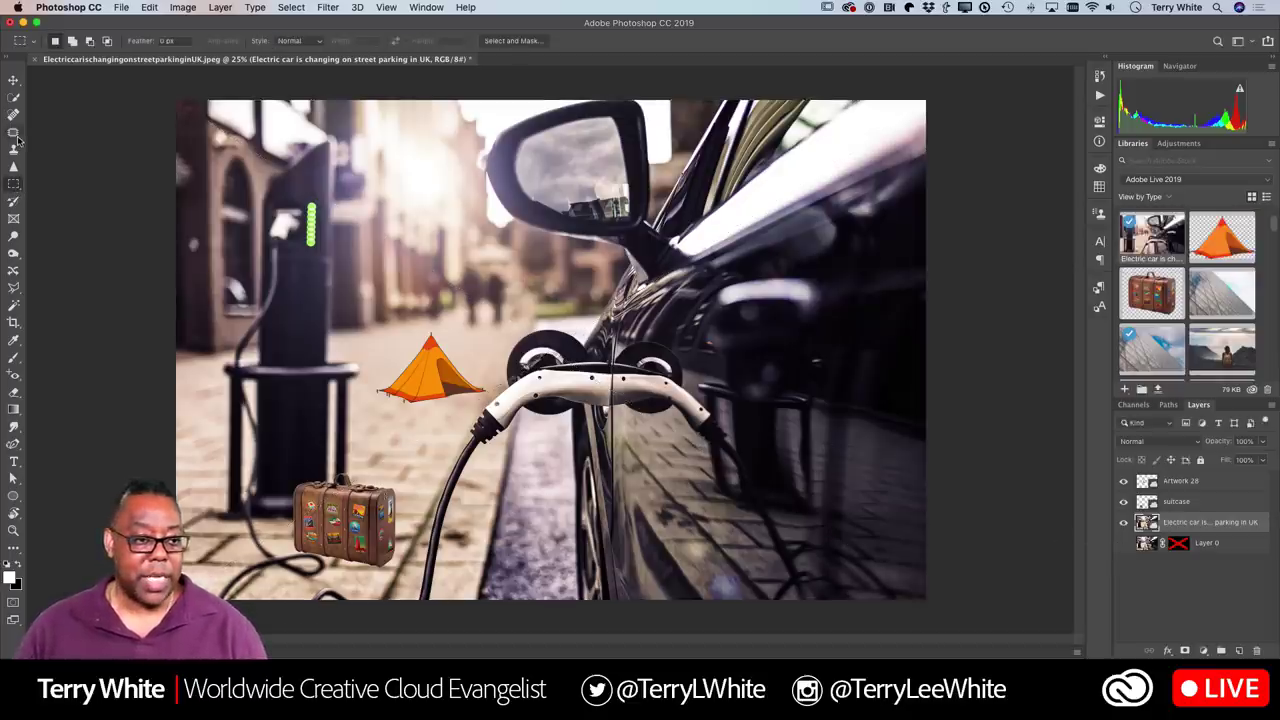
click(13, 99)
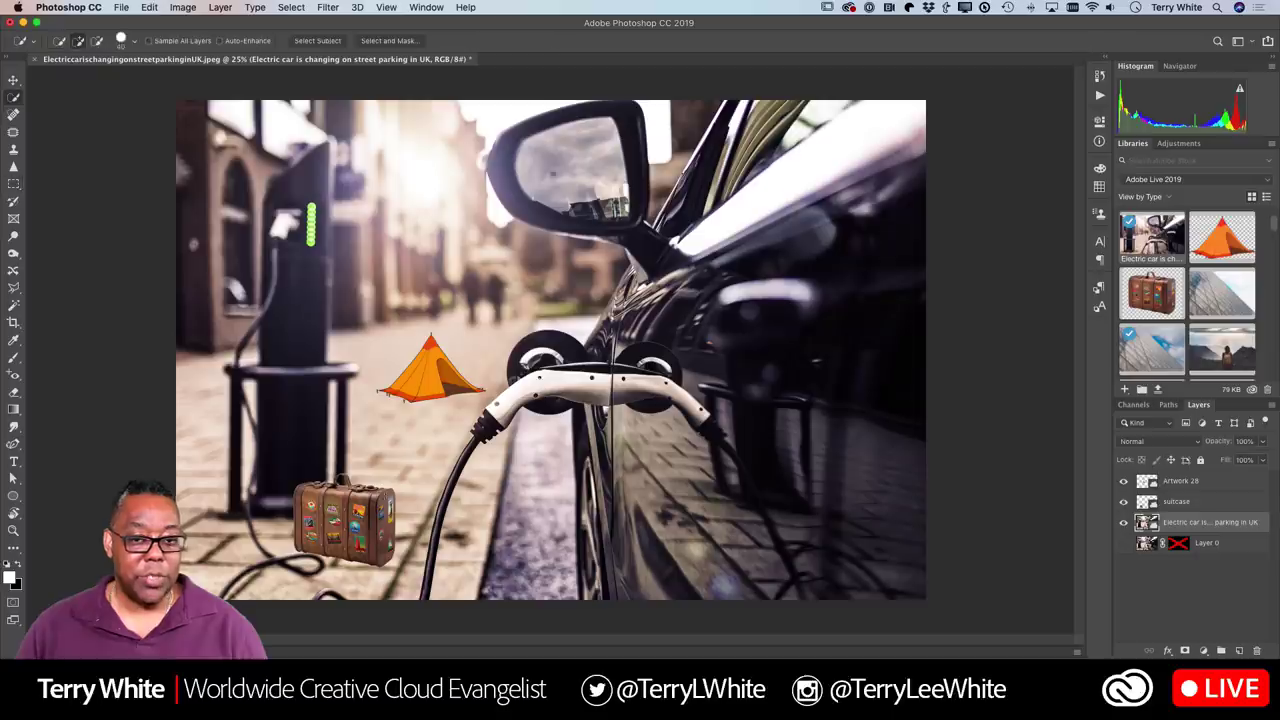
mouse_move(581, 160)
mouse_down()
mouse_move(595, 148)
mouse_move(556, 150)
mouse_move(585, 205)
mouse_move(620, 205)
mouse_move(563, 213)
mouse_move(508, 198)
mouse_move(500, 140)
mouse_move(565, 115)
mouse_move(645, 150)
mouse_move(627, 189)
mouse_move(665, 270)
mouse_move(685, 262)
mouse_up()
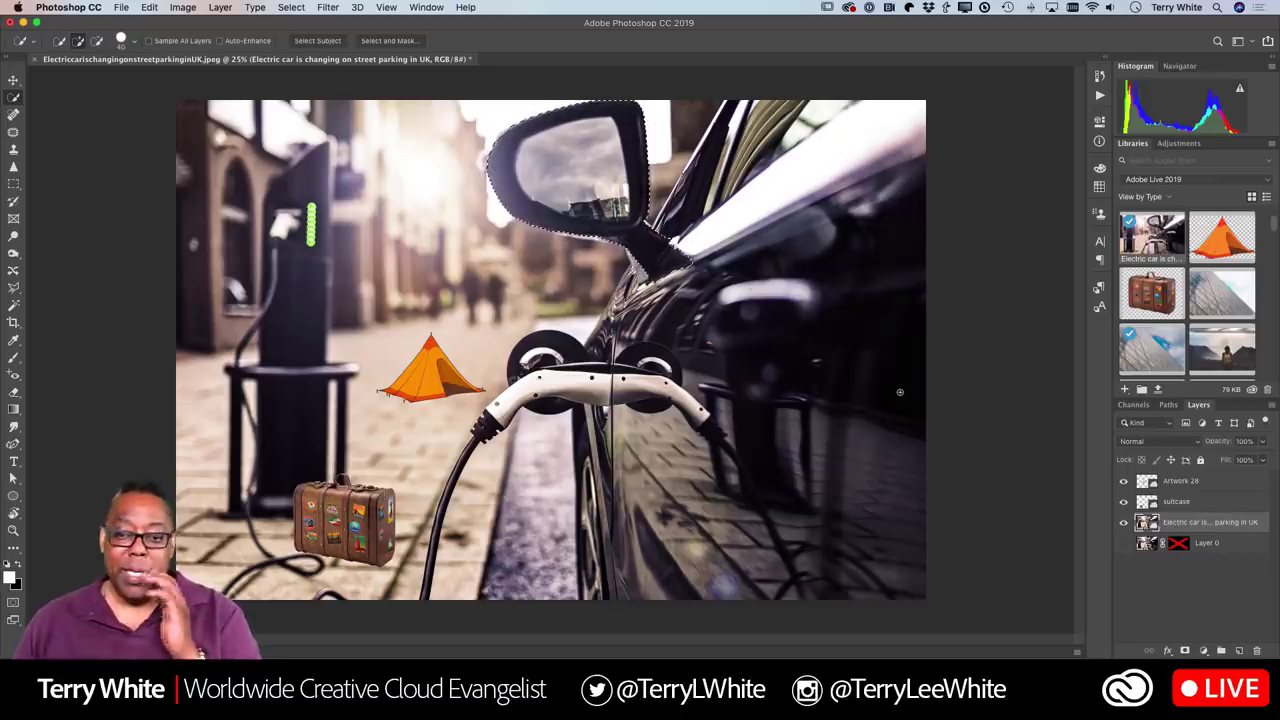
Step: Add a layer mask from the mirror selection, then paint black and white around the mirror's stalk
click(1185, 651)
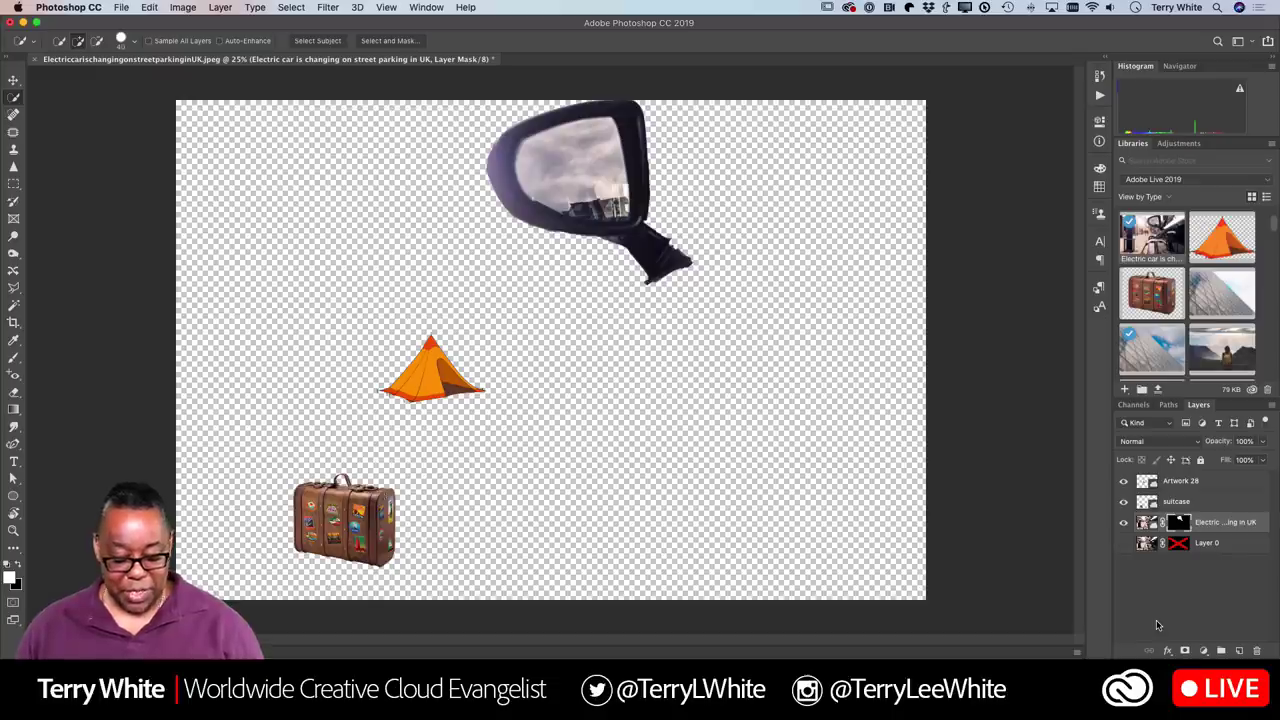
key(b)
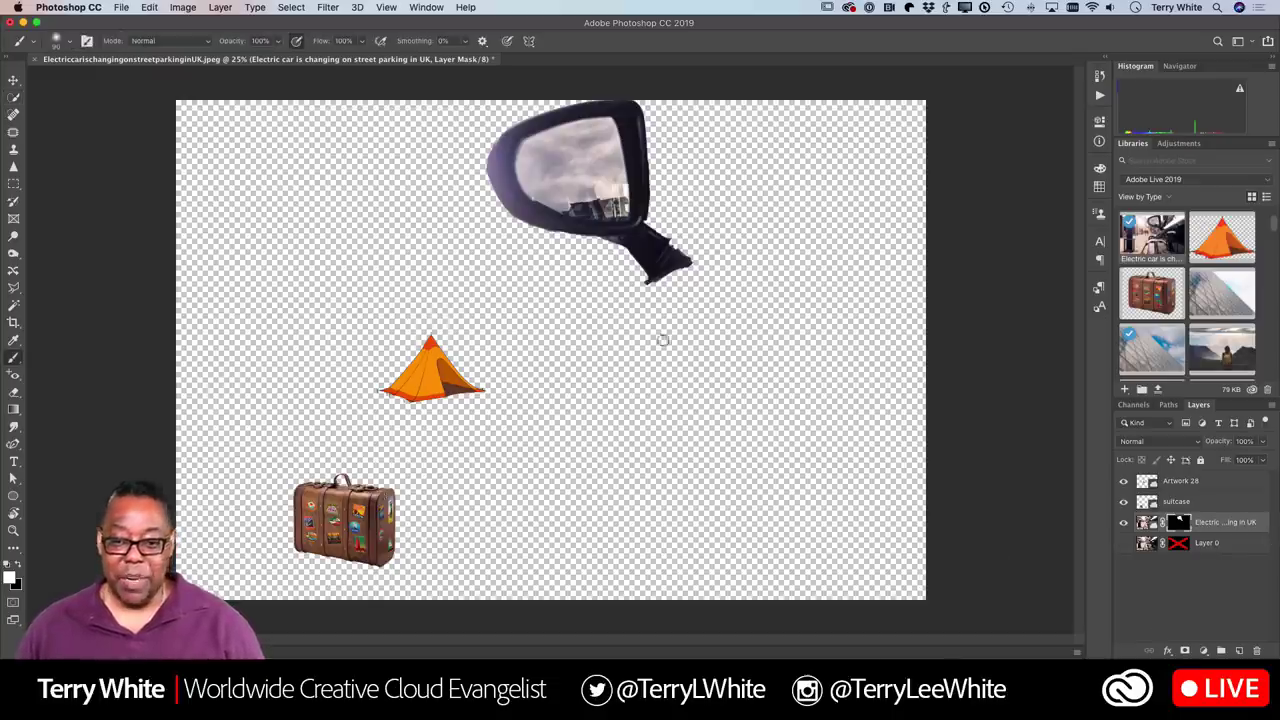
mouse_move(648, 288)
mouse_down()
mouse_move(627, 254)
mouse_move(558, 246)
mouse_move(609, 245)
mouse_up()
key(super+z)
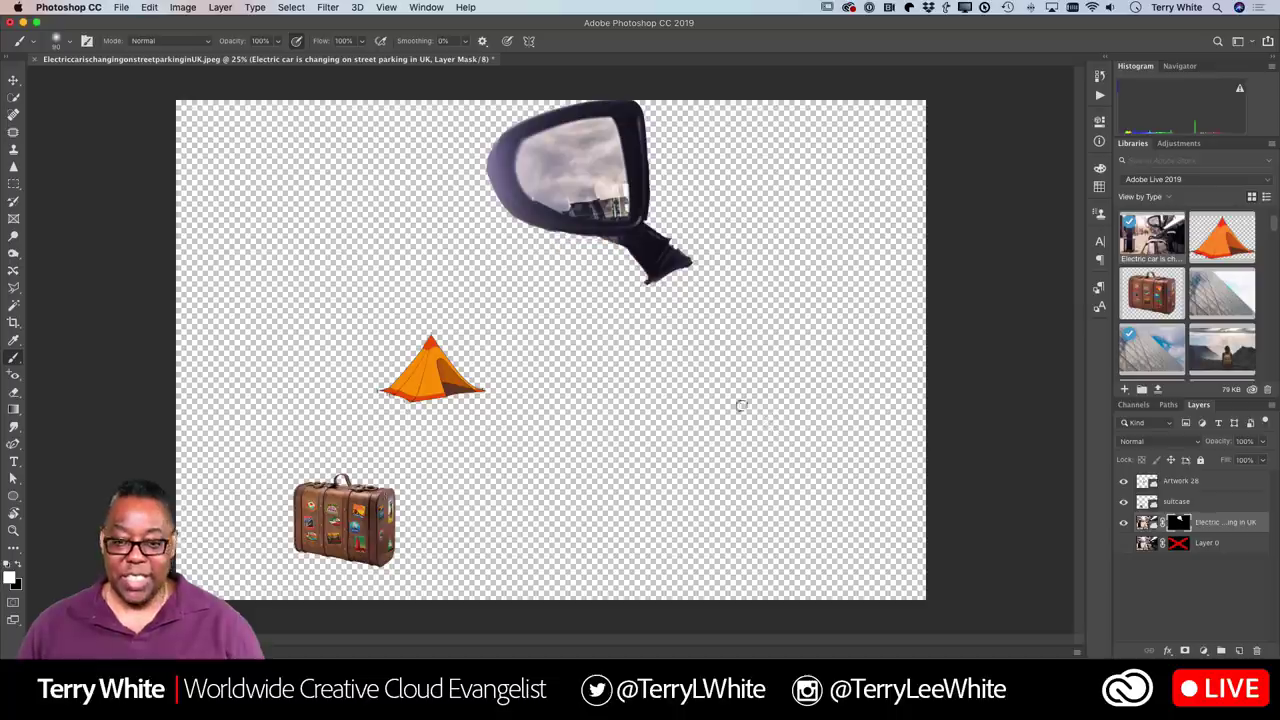
key(x)
drag(642, 280, 703, 274)
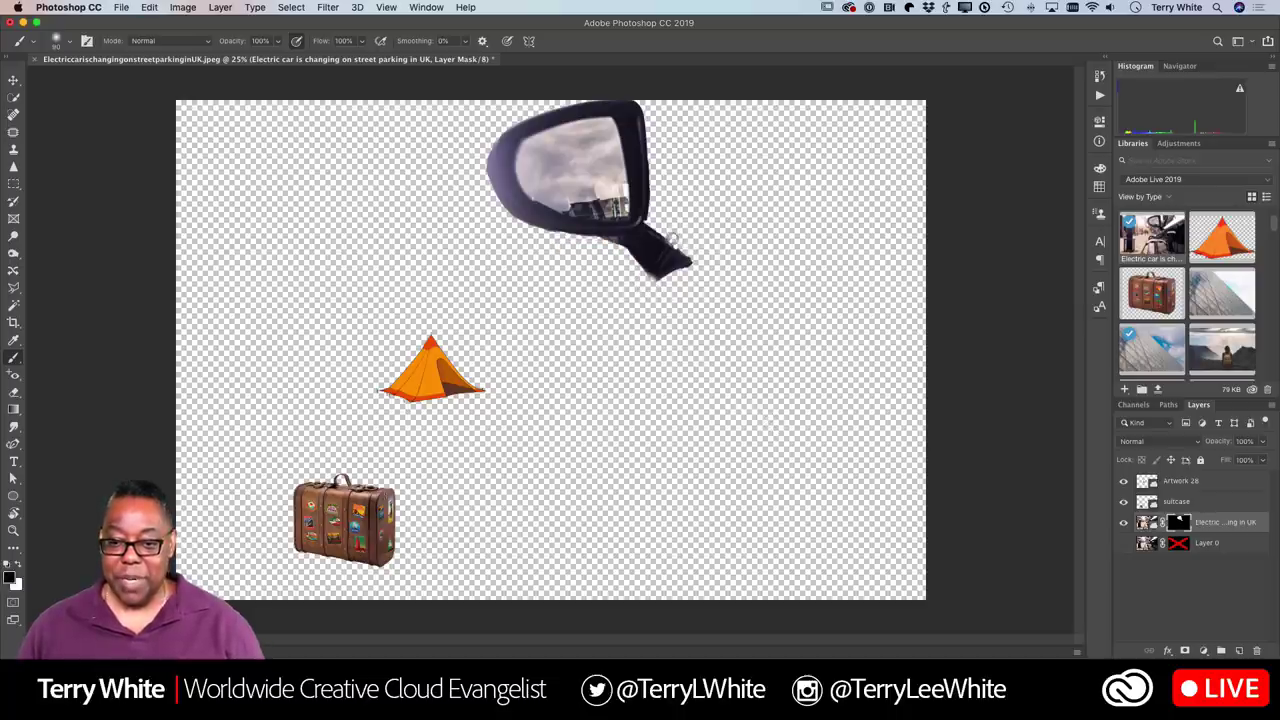
drag(650, 226, 660, 250)
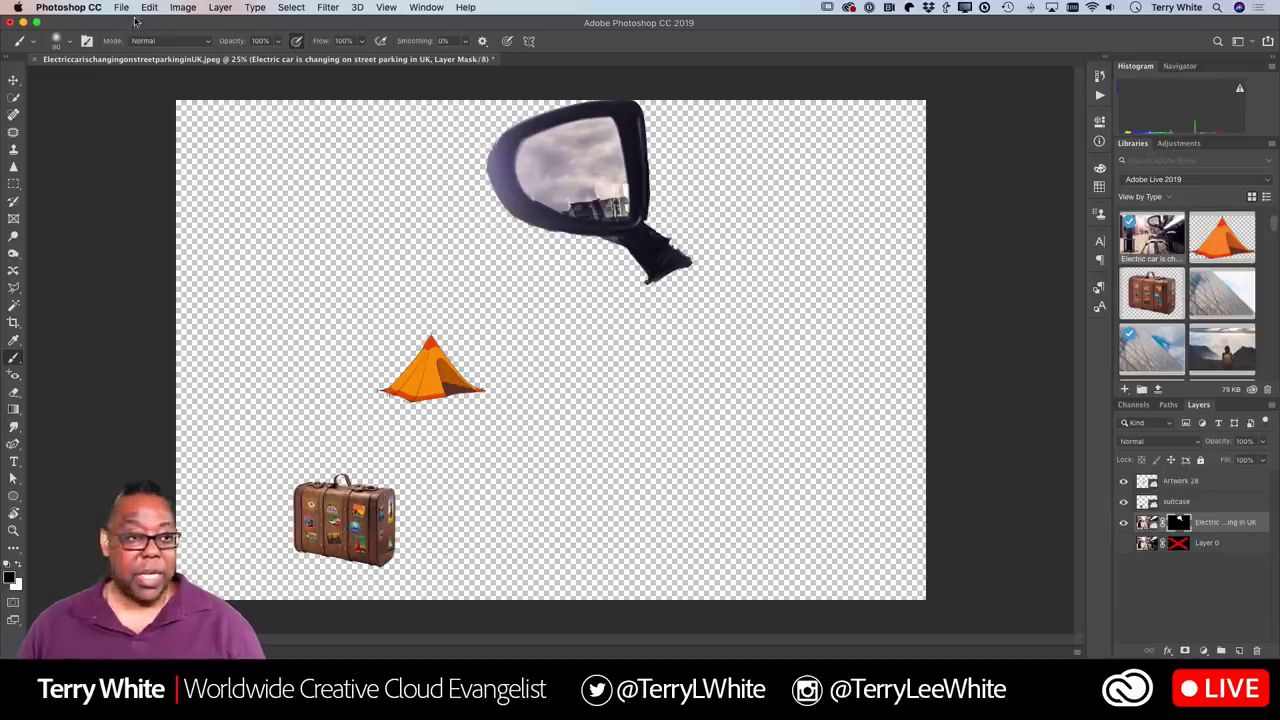
Step: Pick a different brush tip from the brush preset picker
click(70, 41)
click(72, 146)
click(648, 305)
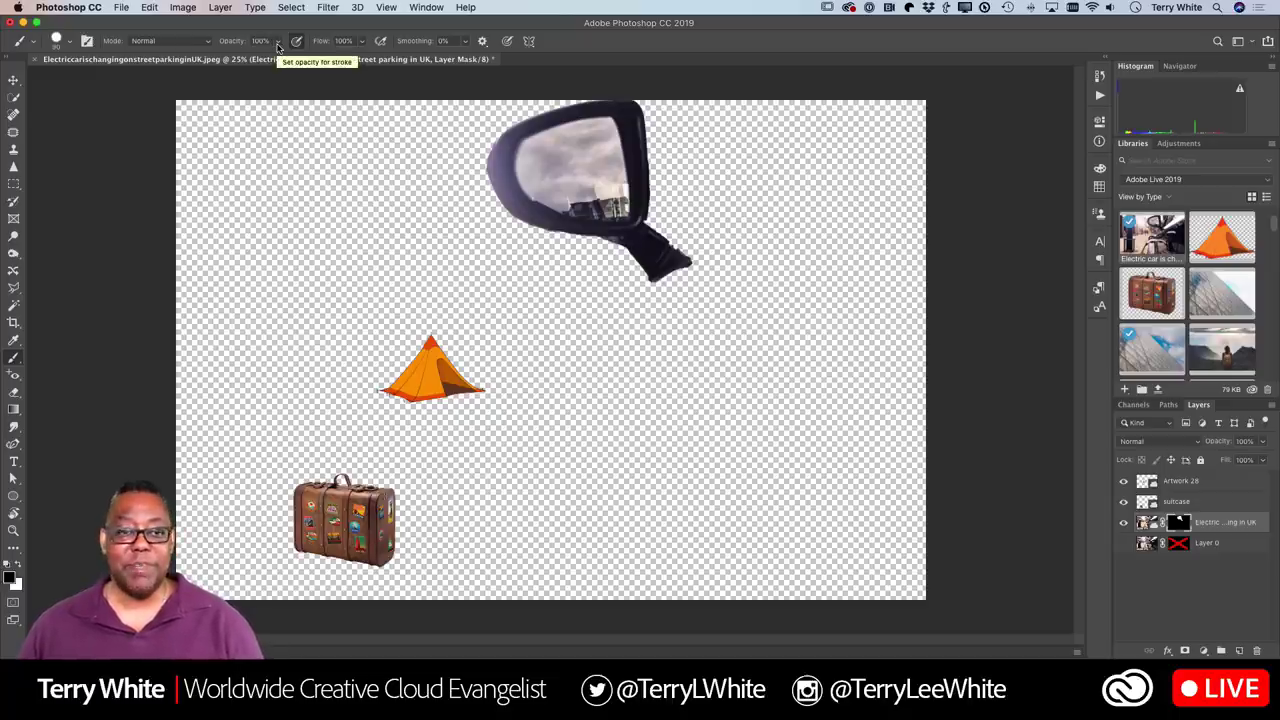
Step: Paint over the mirror stalk on the mask at 16% brush opacity, briefly viewing the mask alone
drag(278, 44, 226, 64)
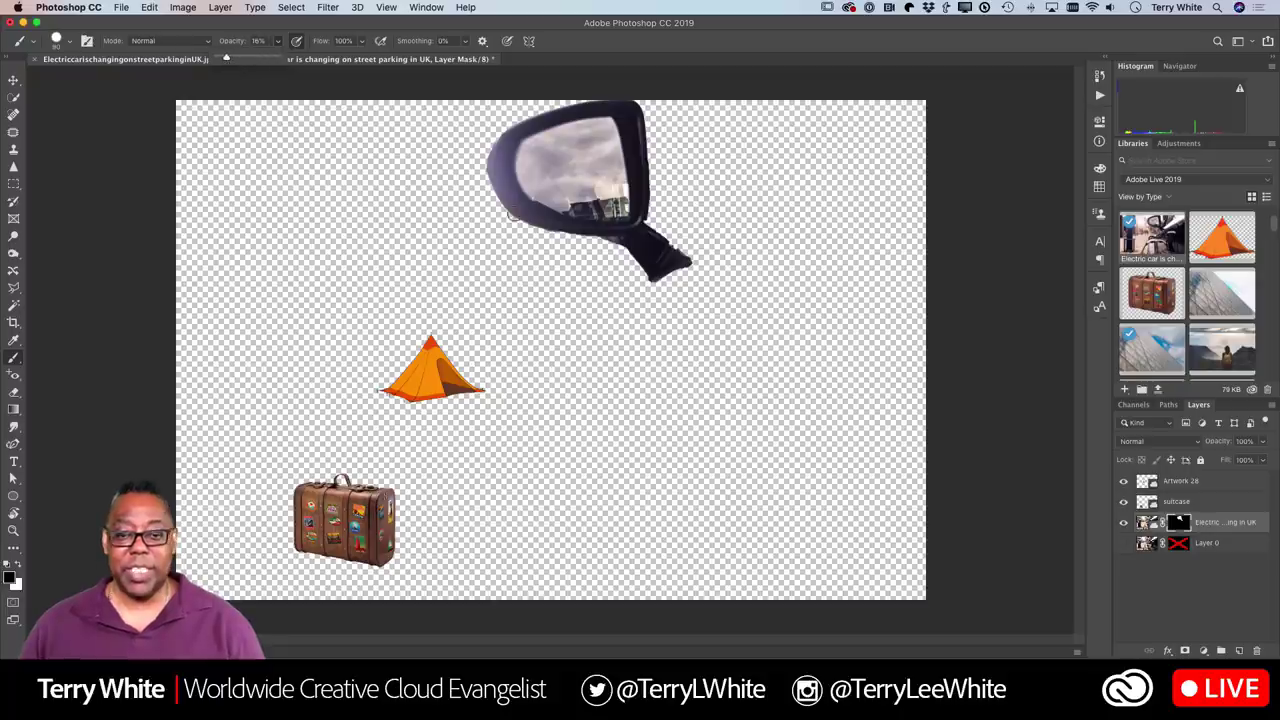
click(622, 254)
mouse_move(622, 258)
mouse_down()
mouse_move(636, 272)
mouse_move(606, 238)
mouse_move(670, 272)
mouse_move(608, 242)
mouse_move(548, 186)
mouse_move(626, 220)
mouse_move(620, 250)
mouse_move(545, 224)
mouse_move(543, 212)
mouse_move(650, 250)
mouse_up()
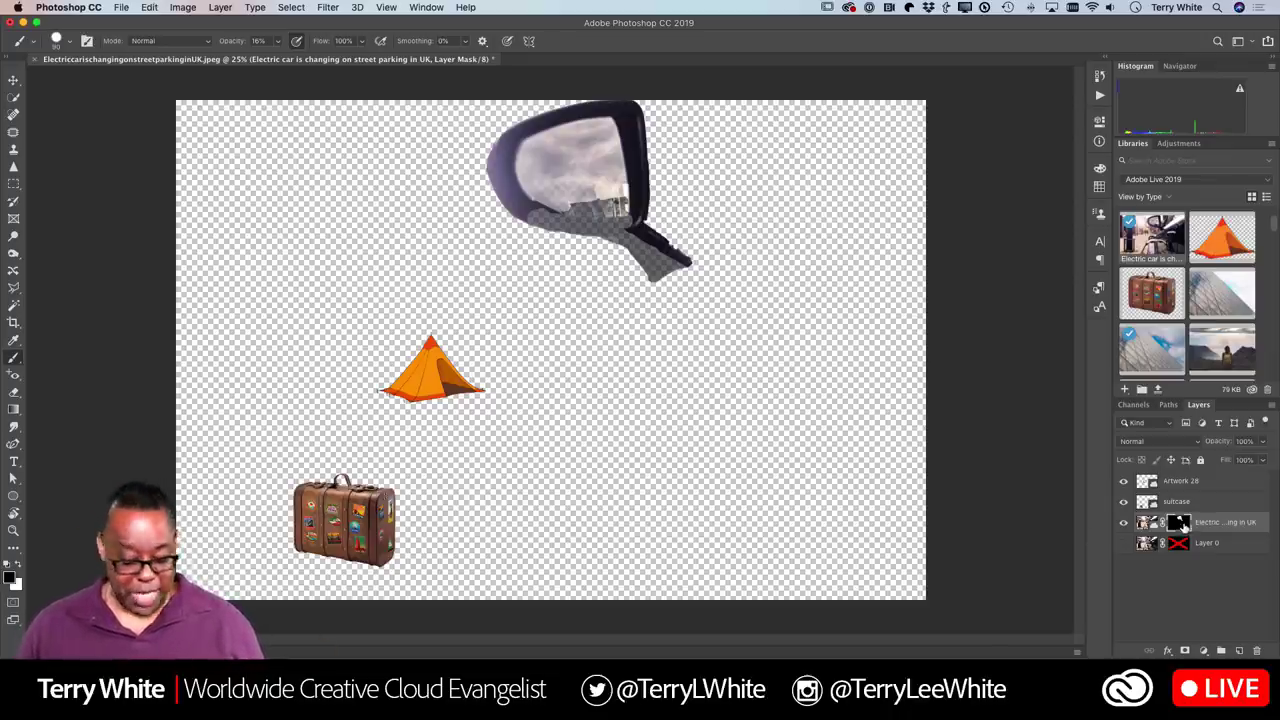
alt+click(1183, 527)
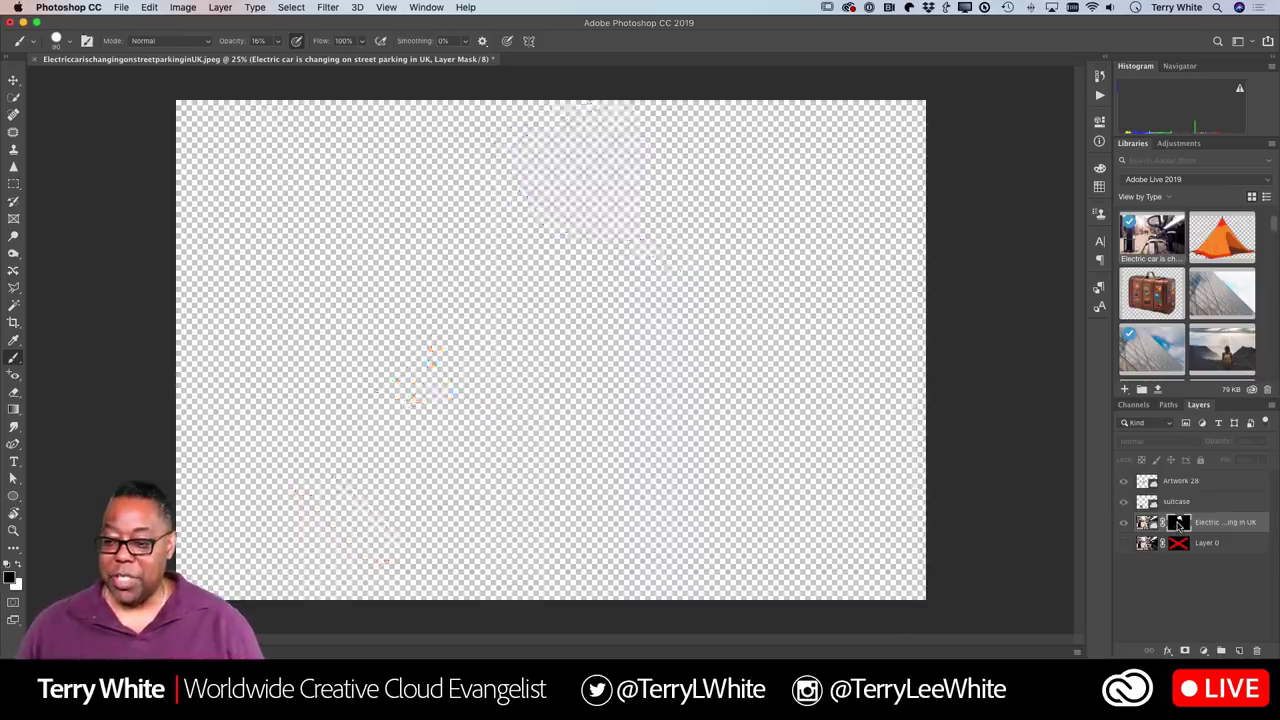
alt+click(1178, 522)
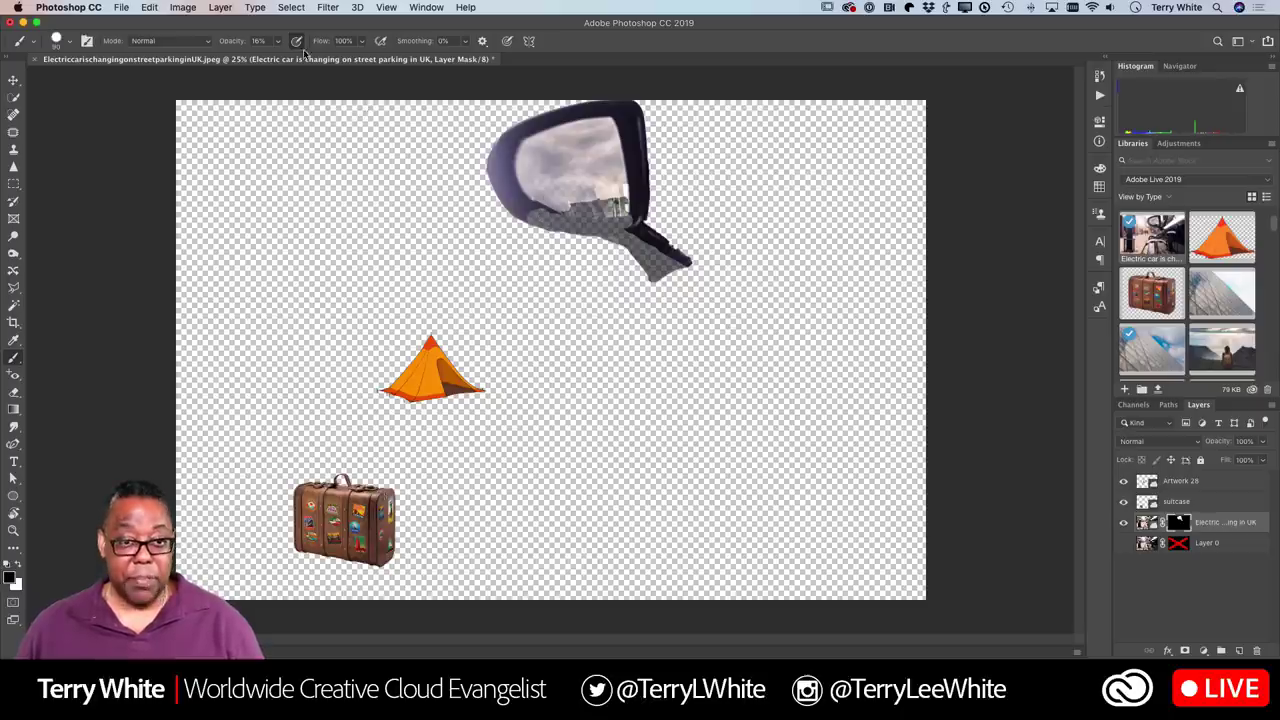
Step: Paint white at 100% opacity to restore the mirror's lower edge and arm, then disable the mask
drag(280, 42, 472, 87)
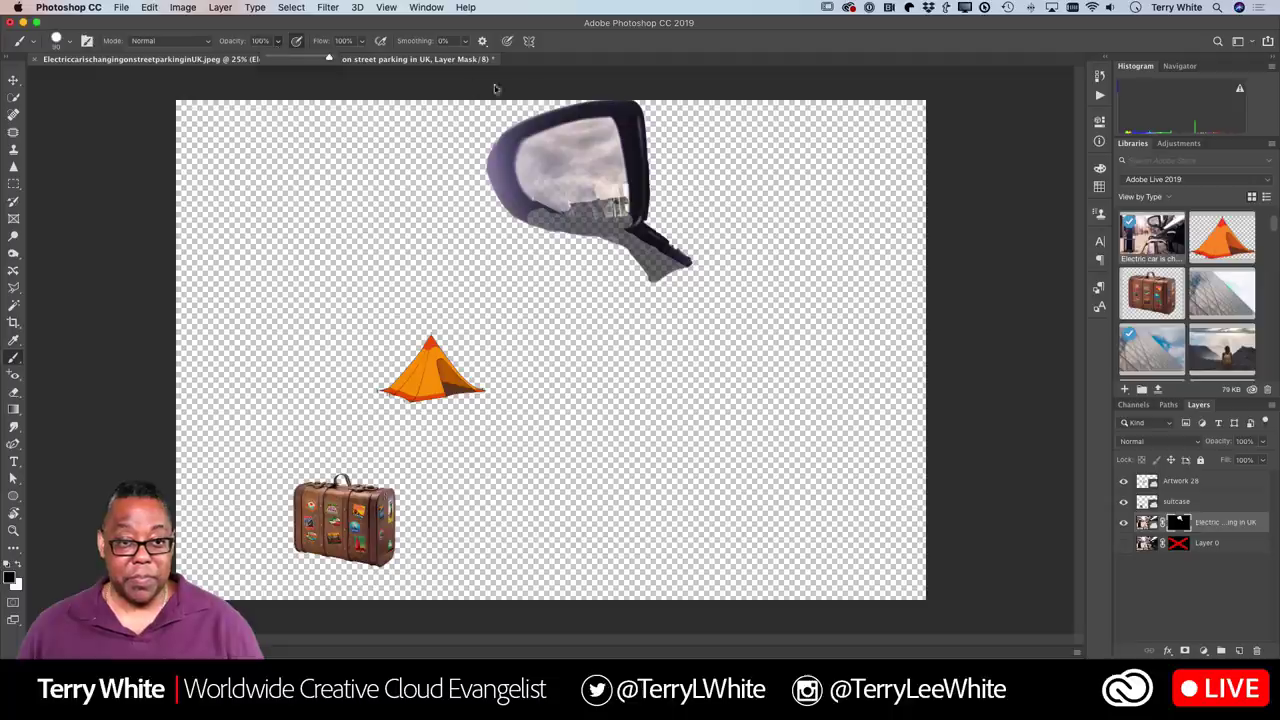
mouse_move(590, 216)
mouse_down()
mouse_move(545, 218)
mouse_move(610, 220)
mouse_move(535, 222)
mouse_move(630, 246)
mouse_move(663, 278)
mouse_move(608, 214)
mouse_move(532, 223)
mouse_move(625, 236)
mouse_move(614, 242)
mouse_up()
key(x)
drag(662, 276, 650, 263)
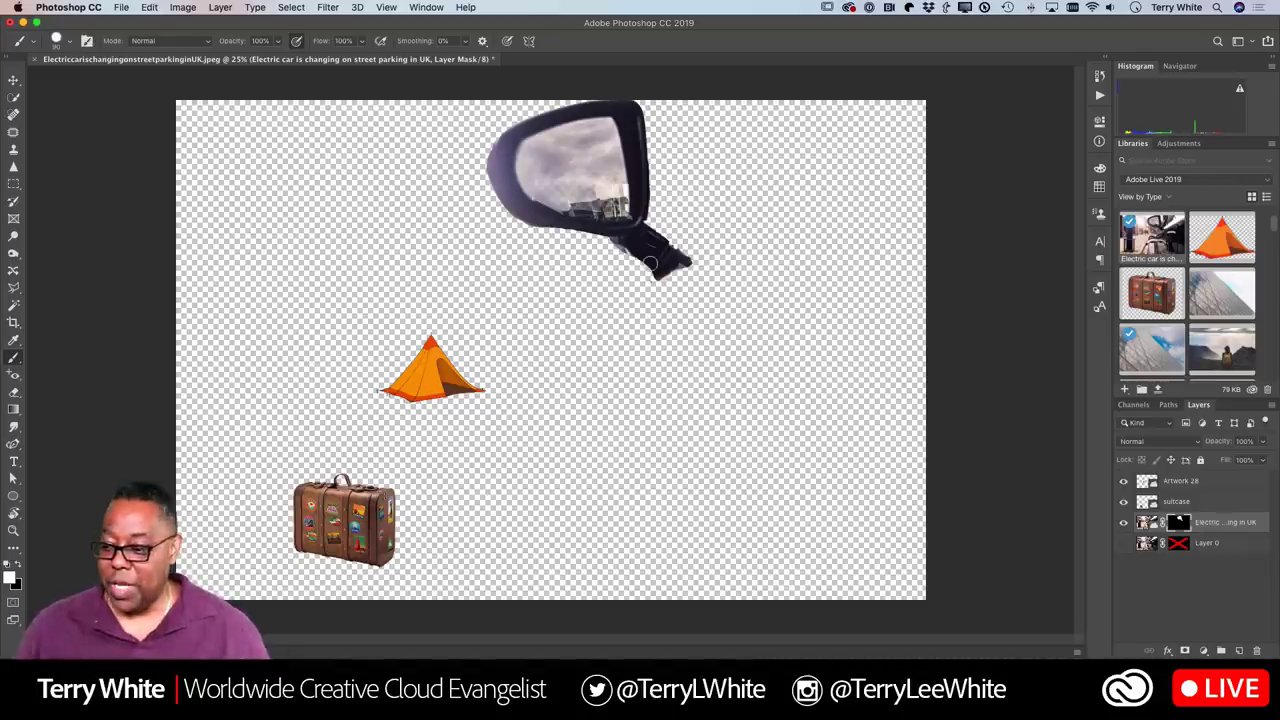
shift+click(1180, 524)
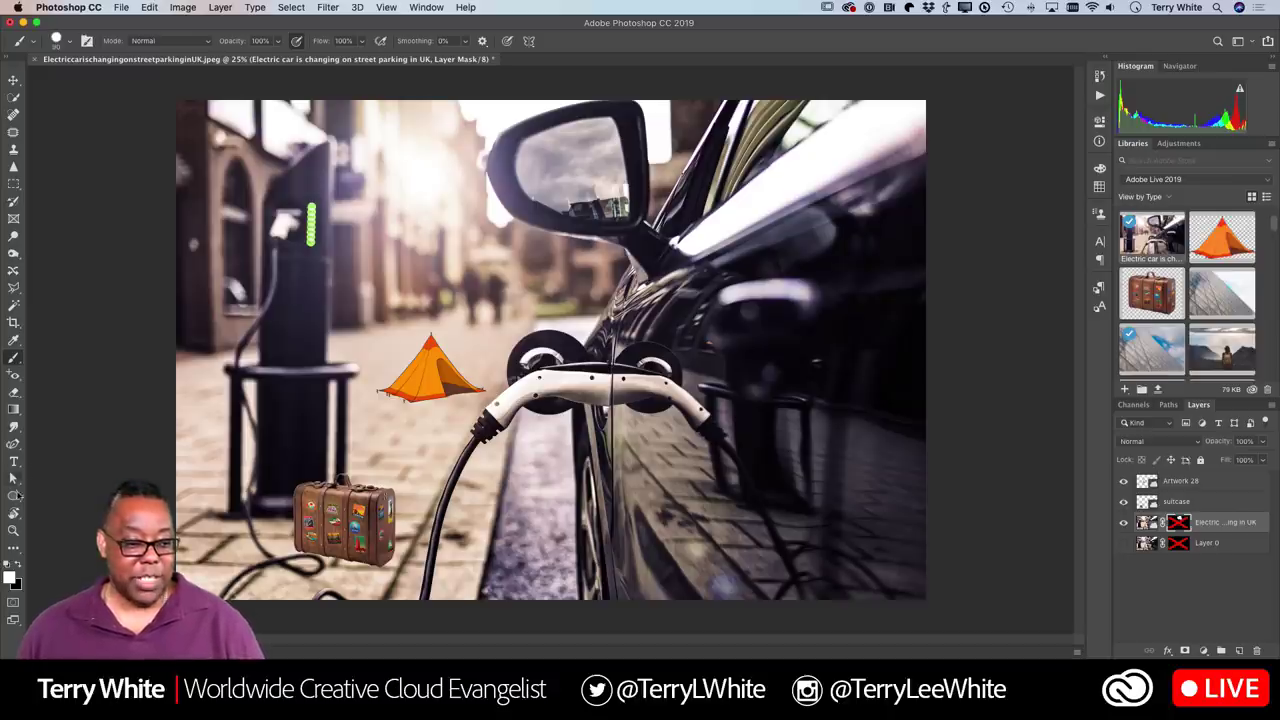
Step: Select the Custom Shape Tool, browse the shape picker, and keep the tool mode on Shape
click(15, 498)
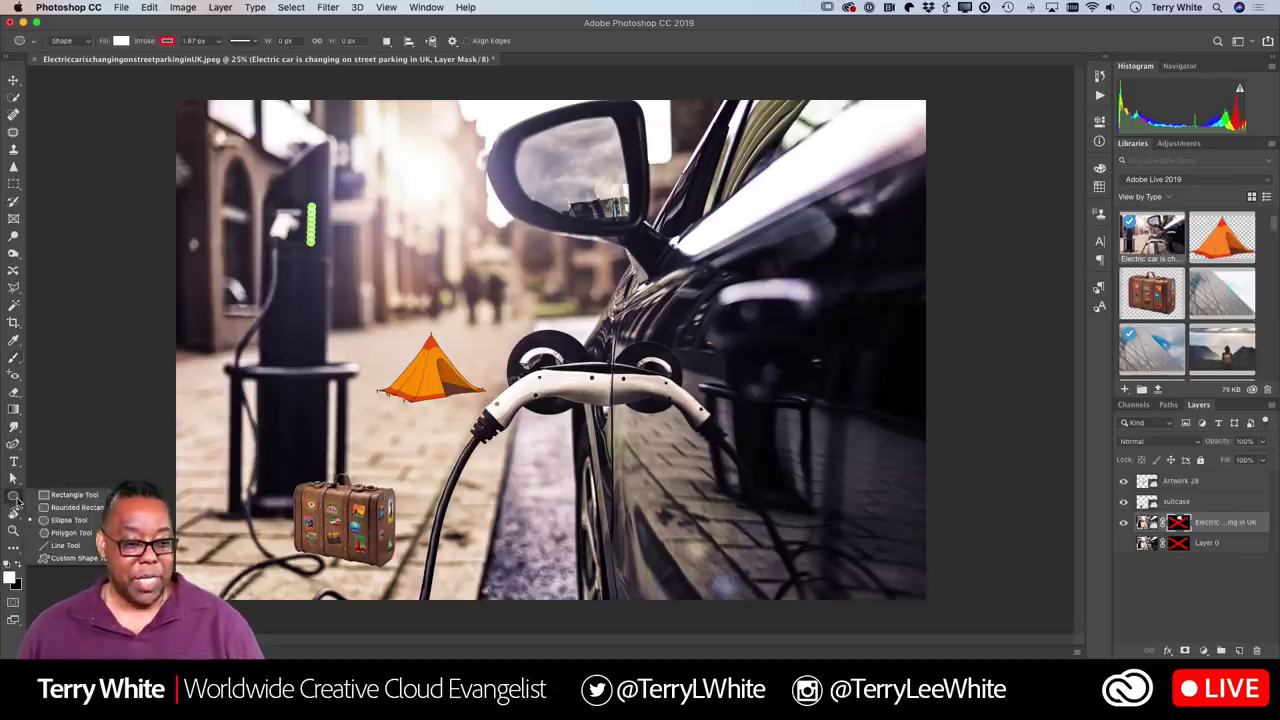
click(72, 557)
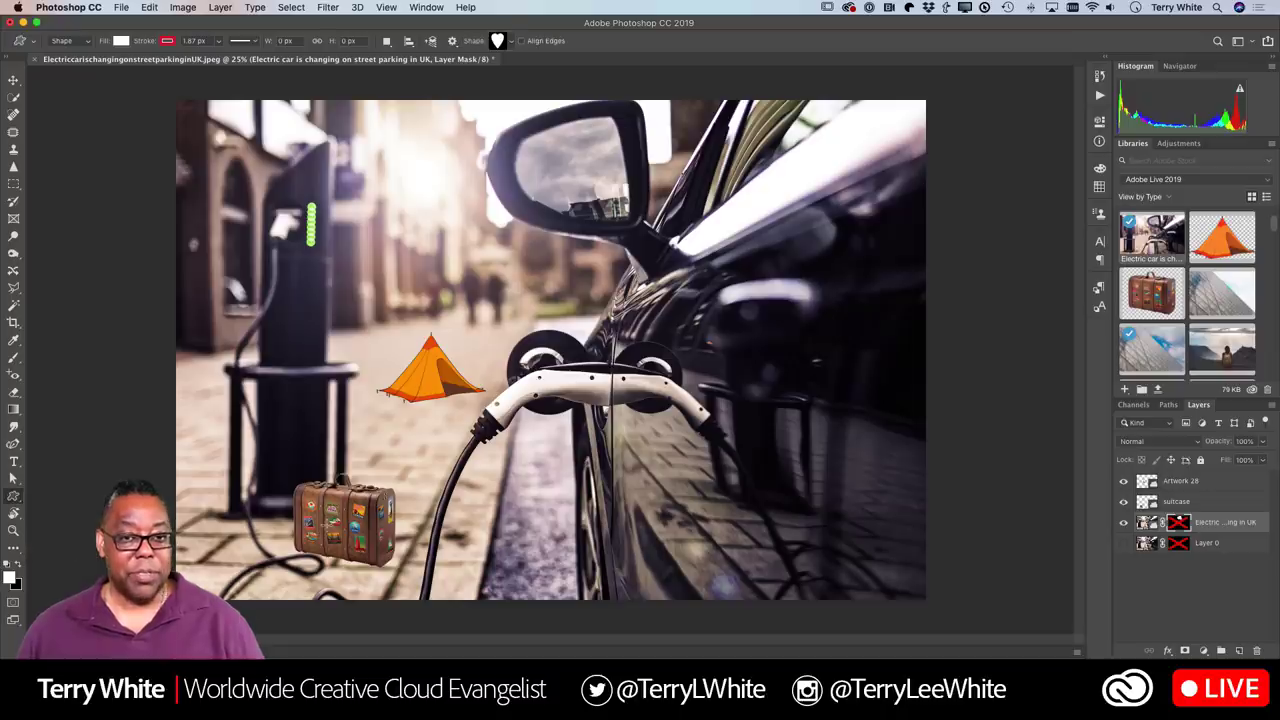
click(511, 44)
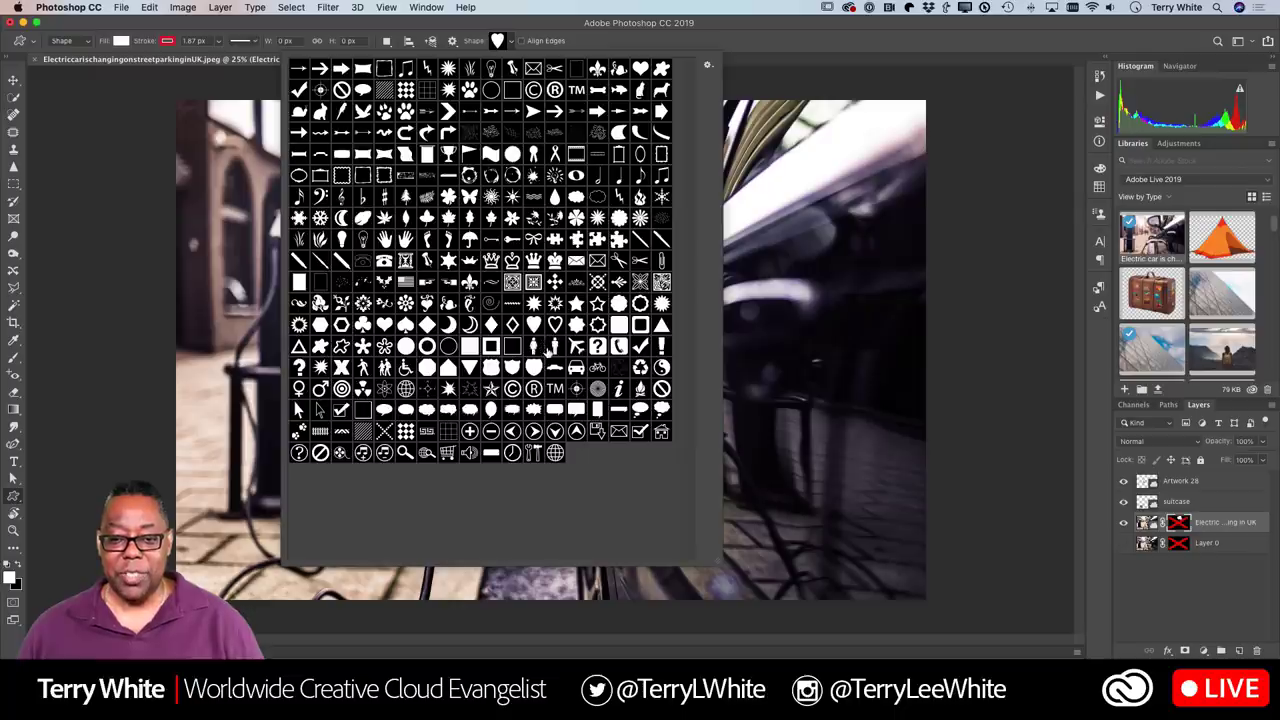
click(500, 24)
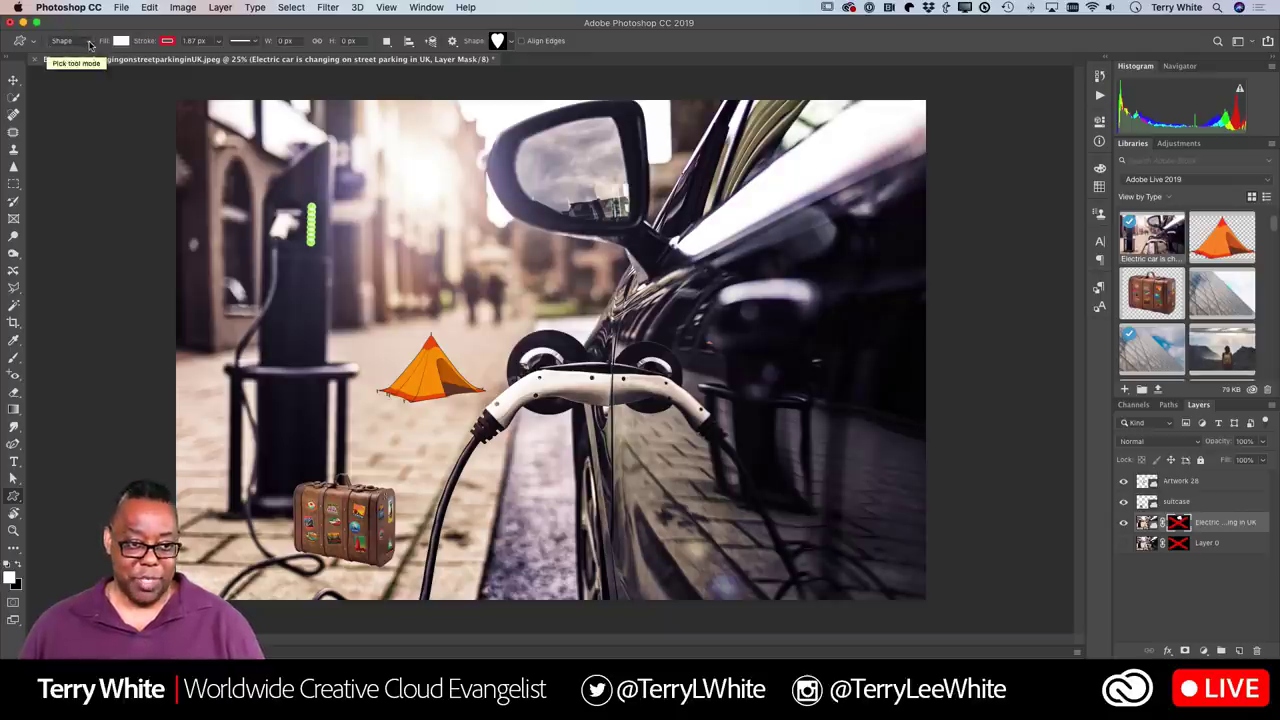
click(88, 41)
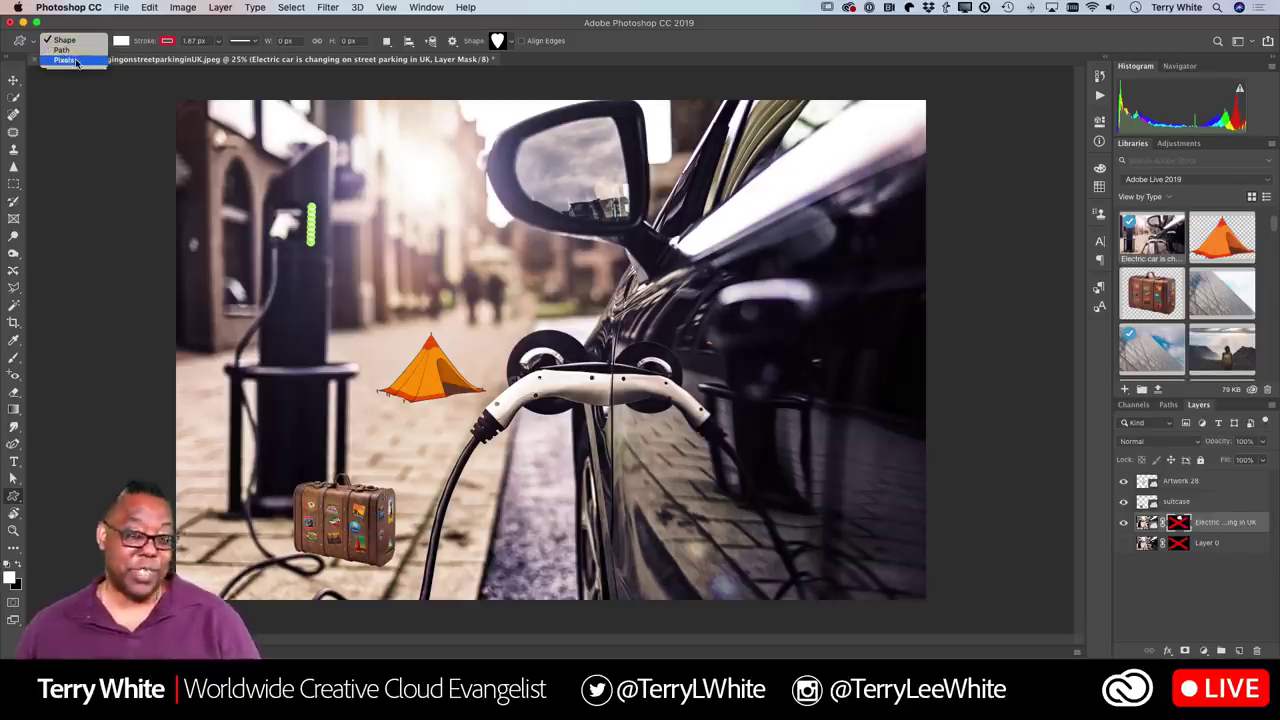
click(62, 40)
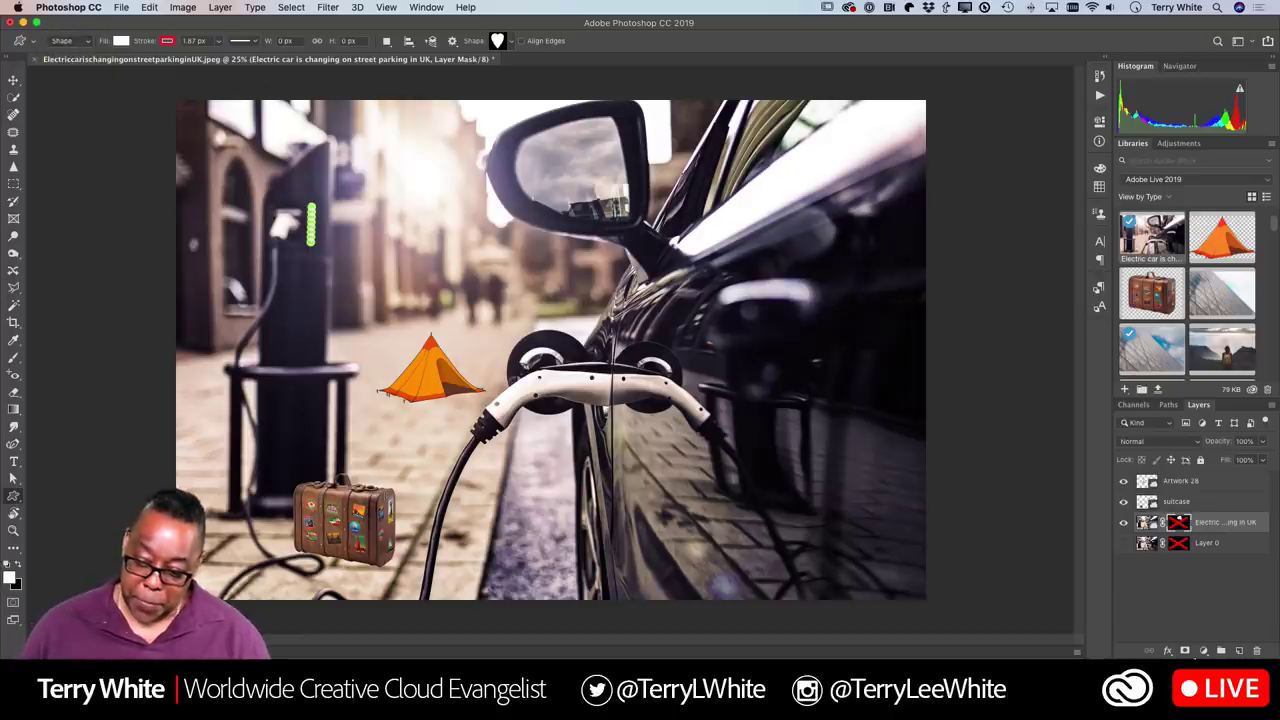
Step: Add a new layer and drag out a white ribbon bow custom shape on the car door
click(1239, 651)
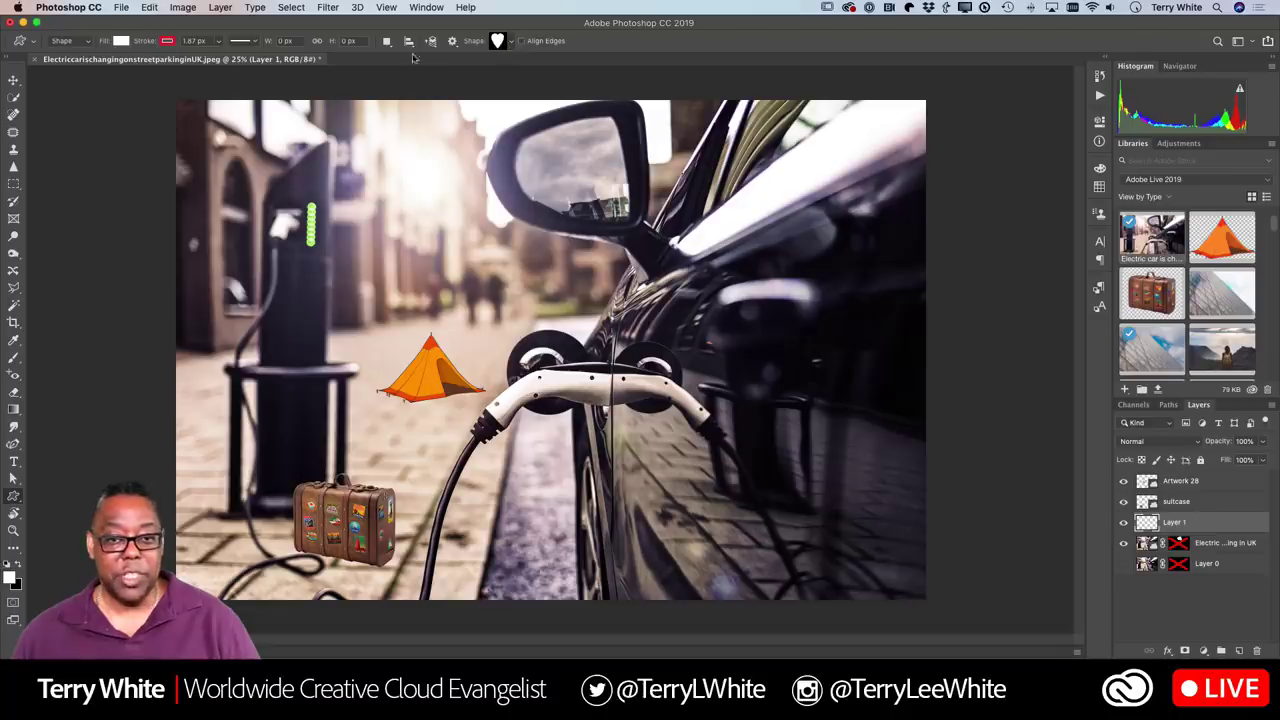
click(511, 42)
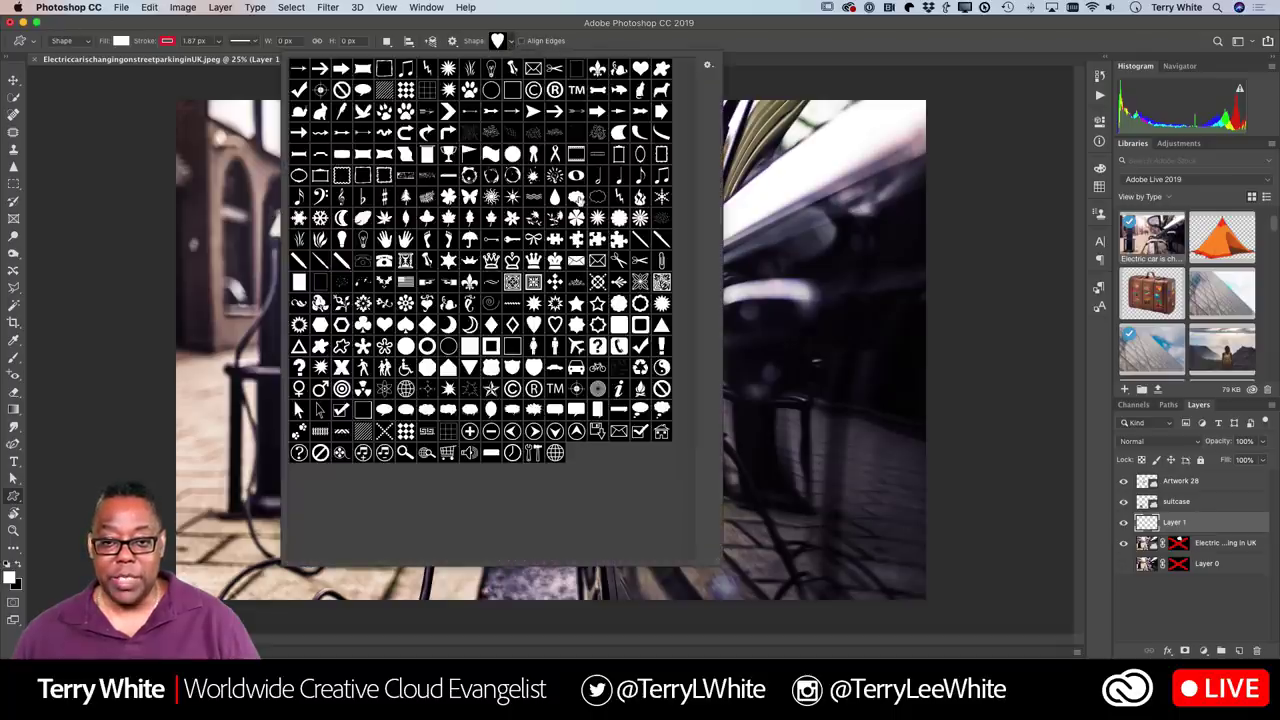
click(533, 239)
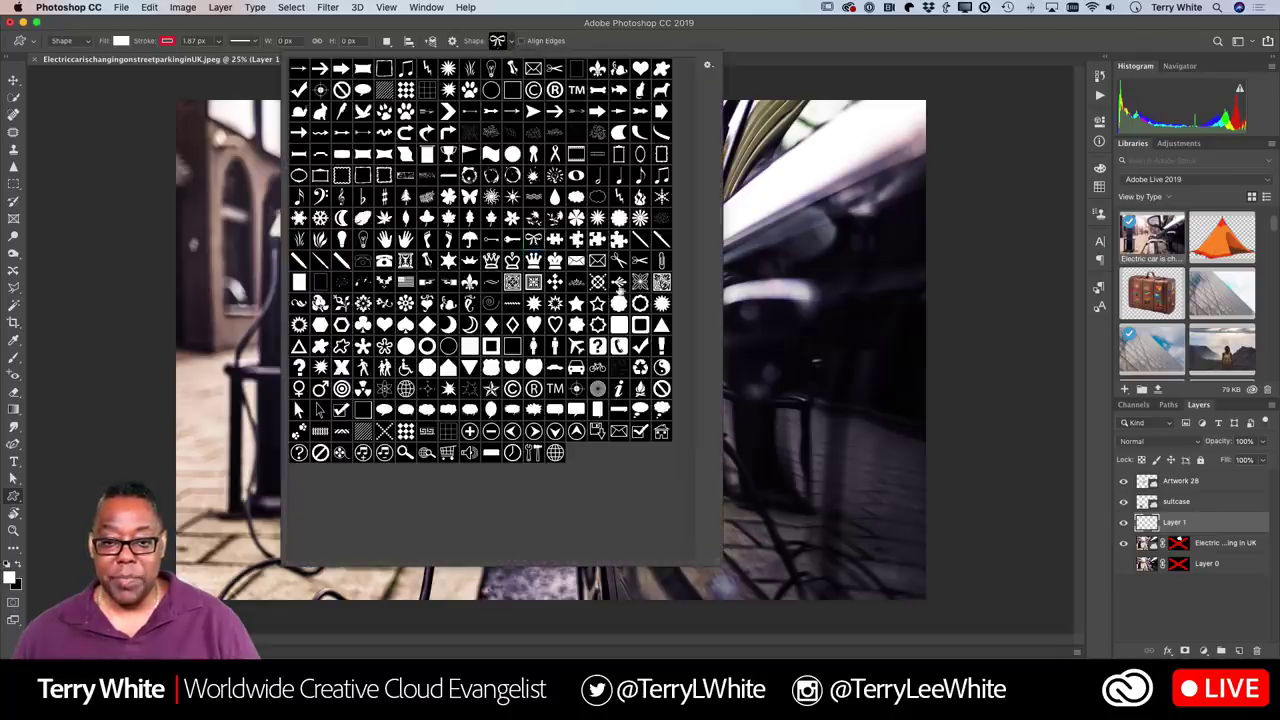
click(741, 32)
drag(725, 363, 852, 440)
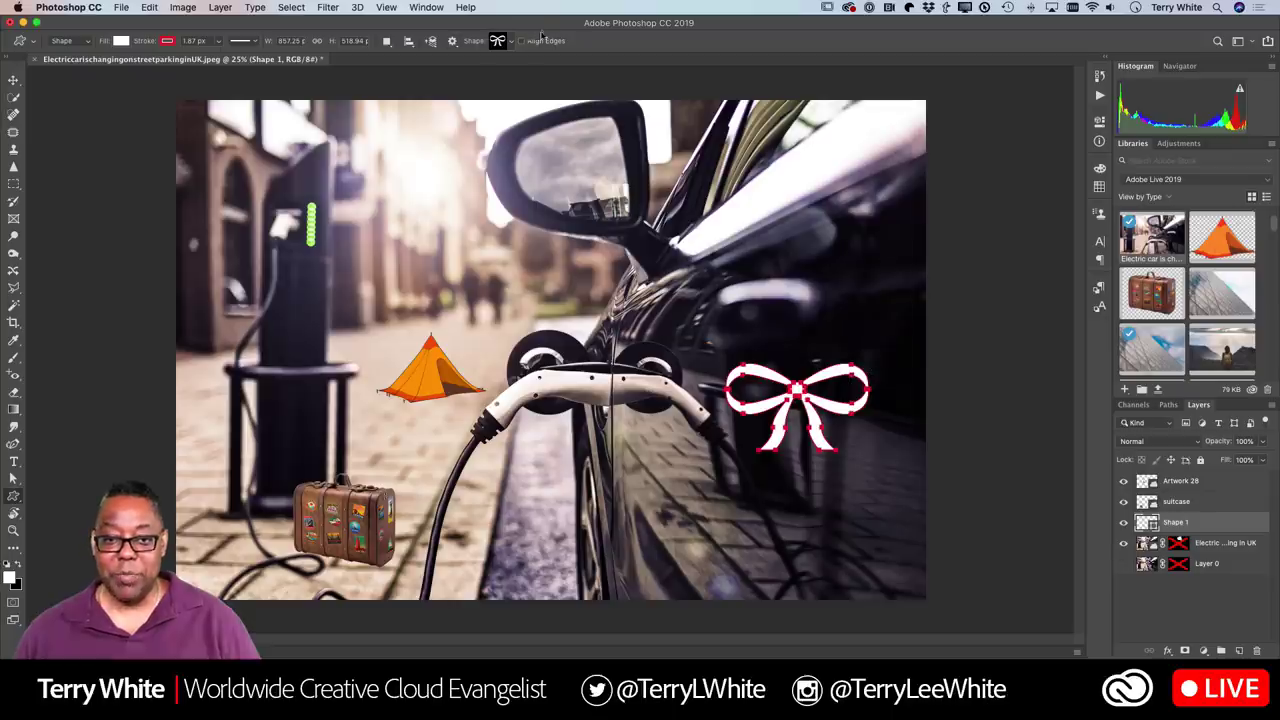
click(14, 80)
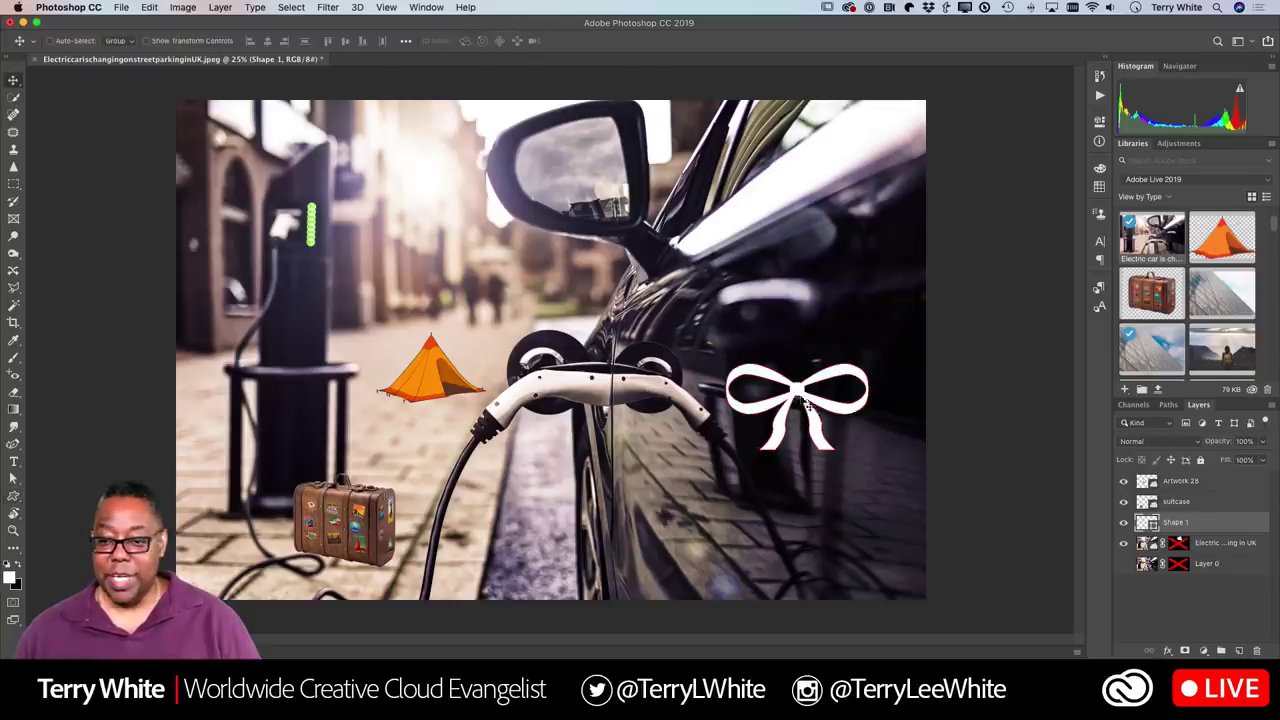
Step: Nudge the bow down, then rotate it 39.43° and scale it to 52.80% with Free Transform
mouse_move(809, 403)
mouse_down()
mouse_move(738, 464)
mouse_move(795, 468)
mouse_move(812, 420)
mouse_up()
key(ctrl+t)
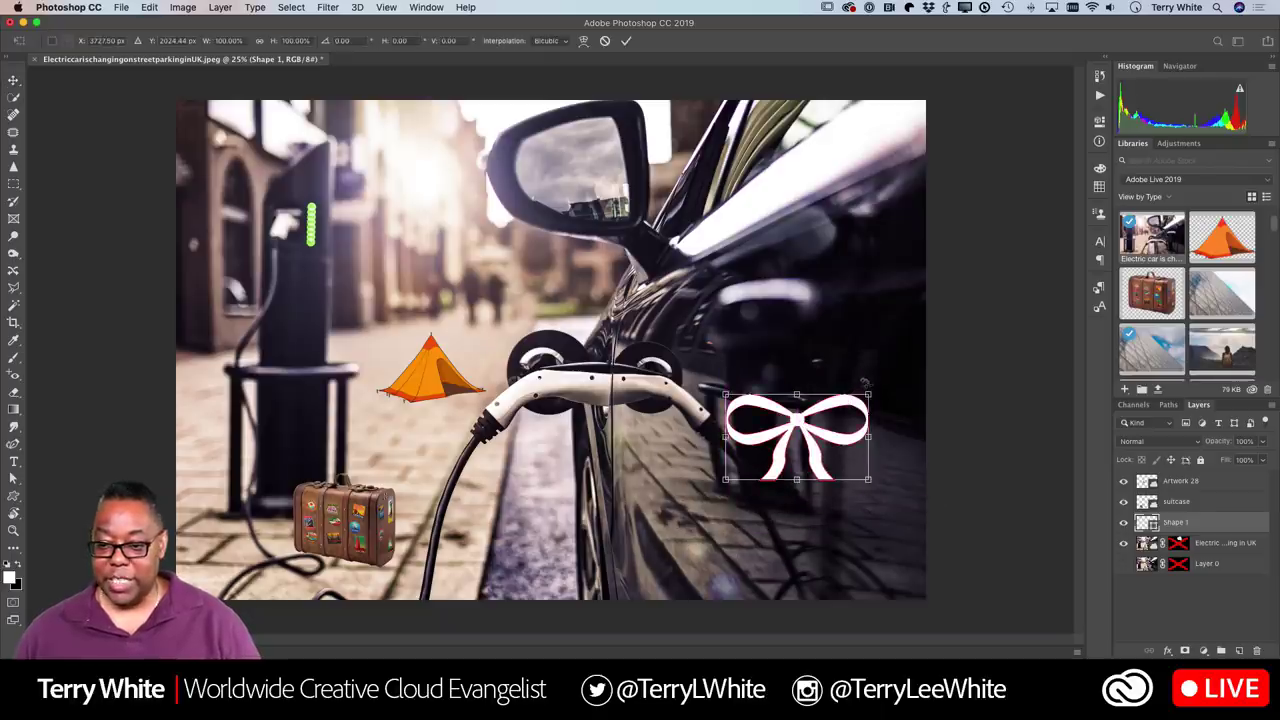
drag(878, 384, 893, 447)
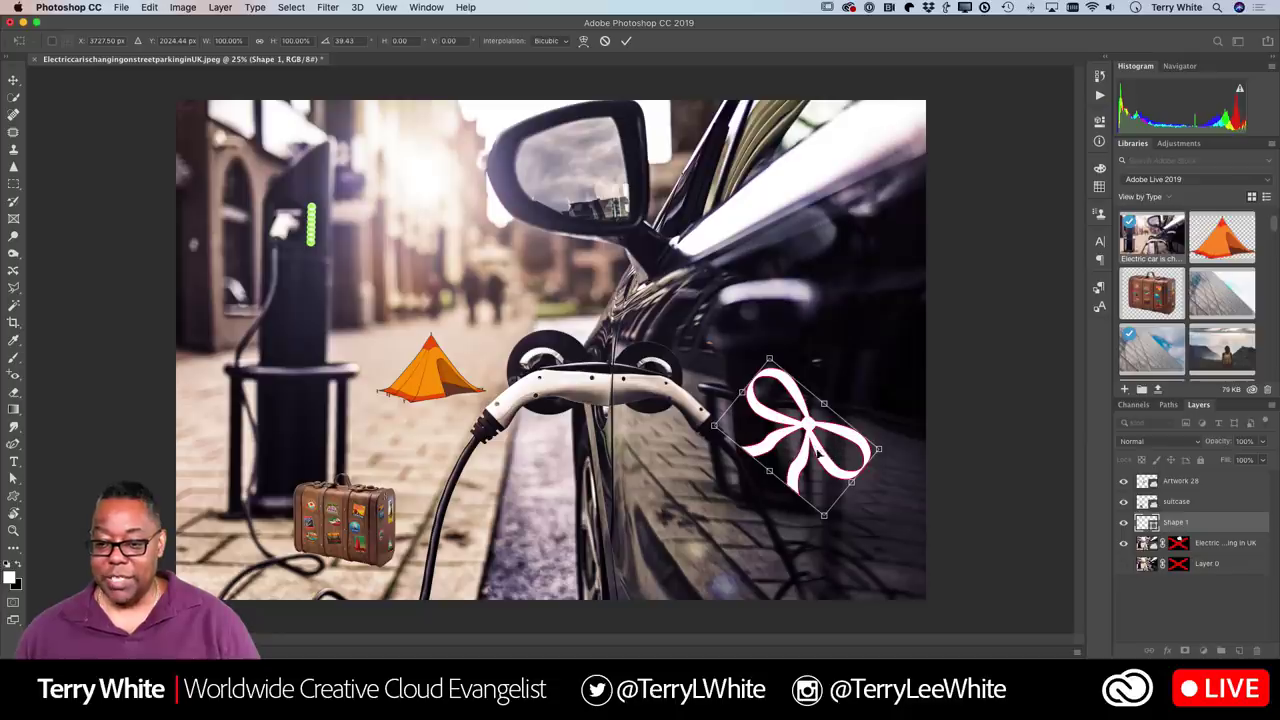
drag(823, 515, 797, 440)
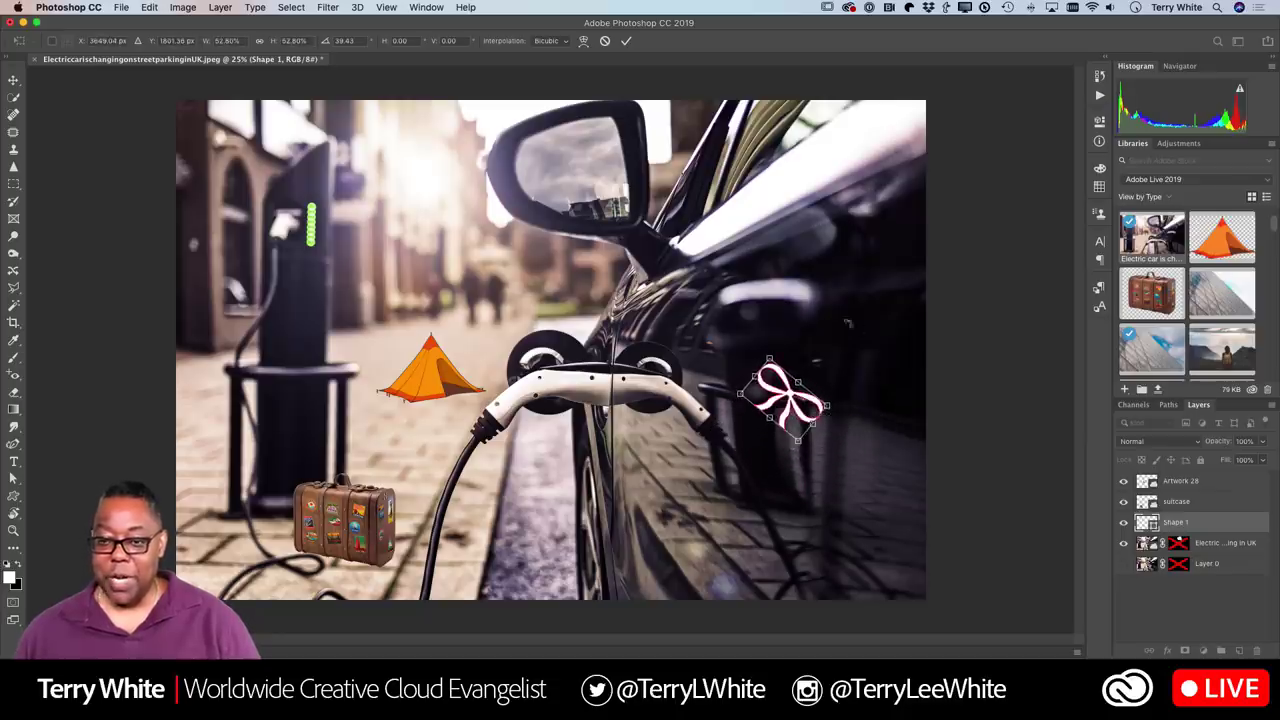
click(626, 41)
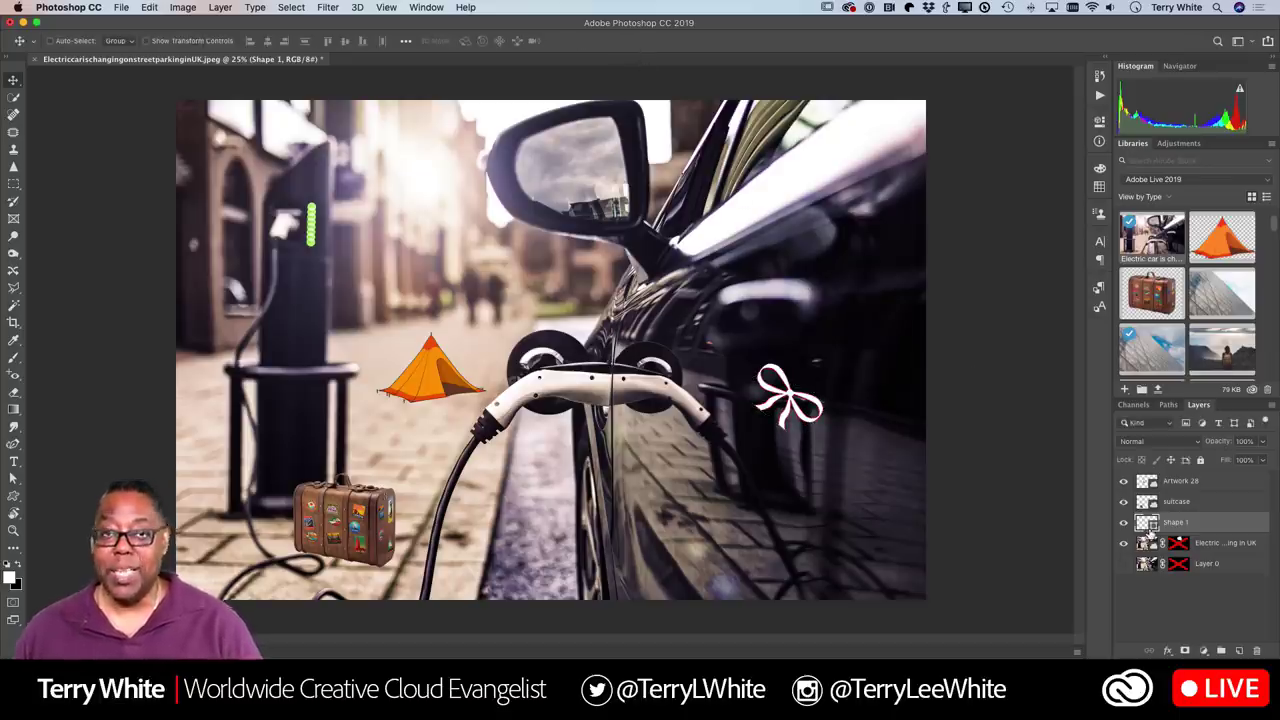
Step: On a new layer, draw a large ribbon bow in Pixels mode across the upper car door
click(1240, 651)
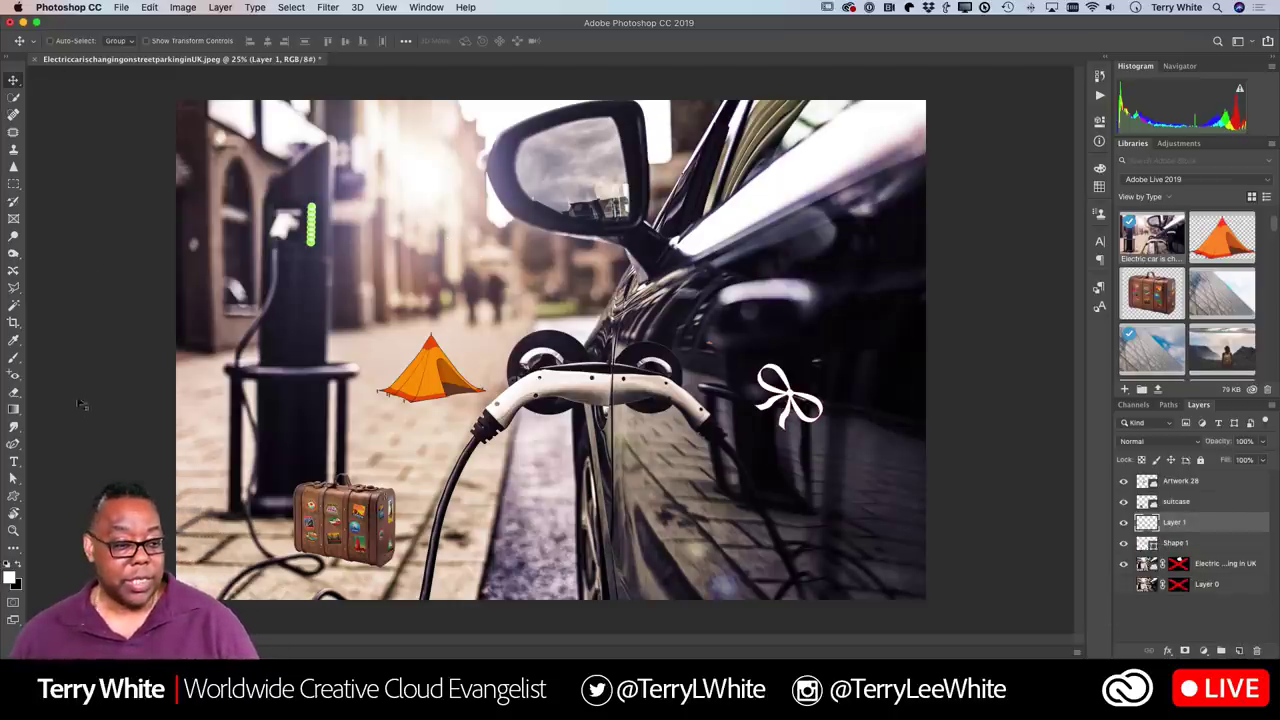
click(13, 495)
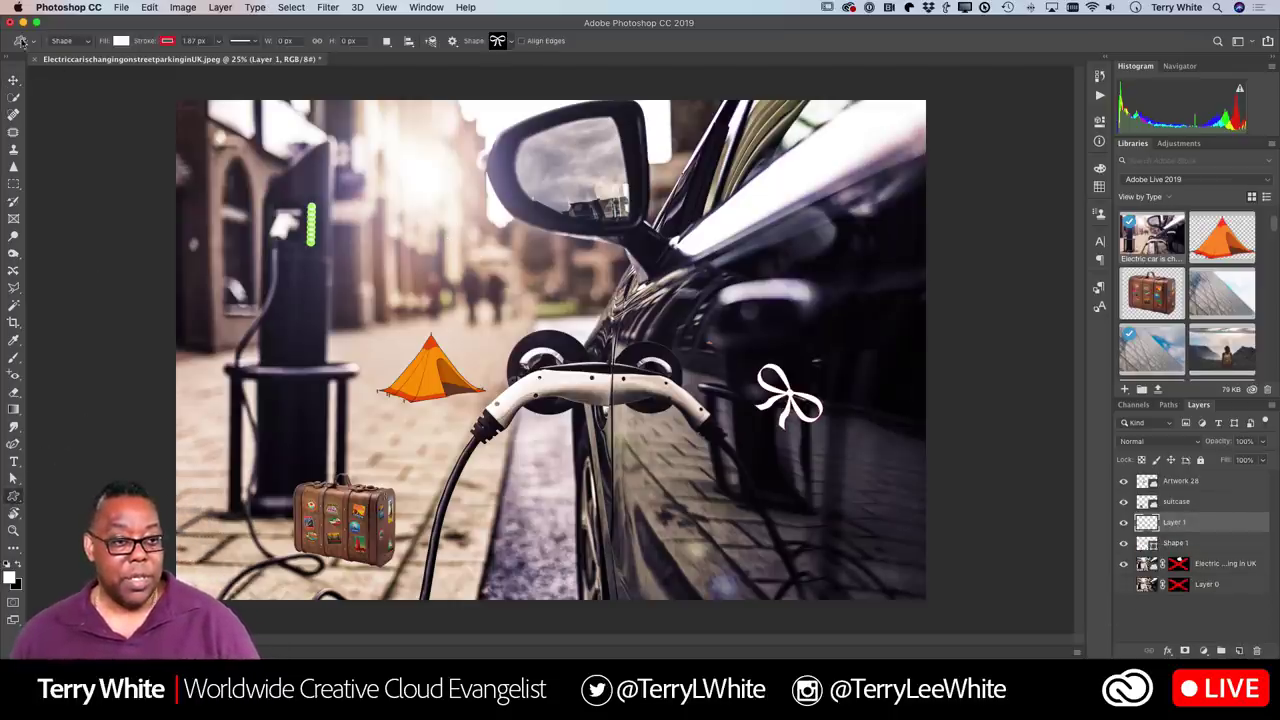
click(84, 41)
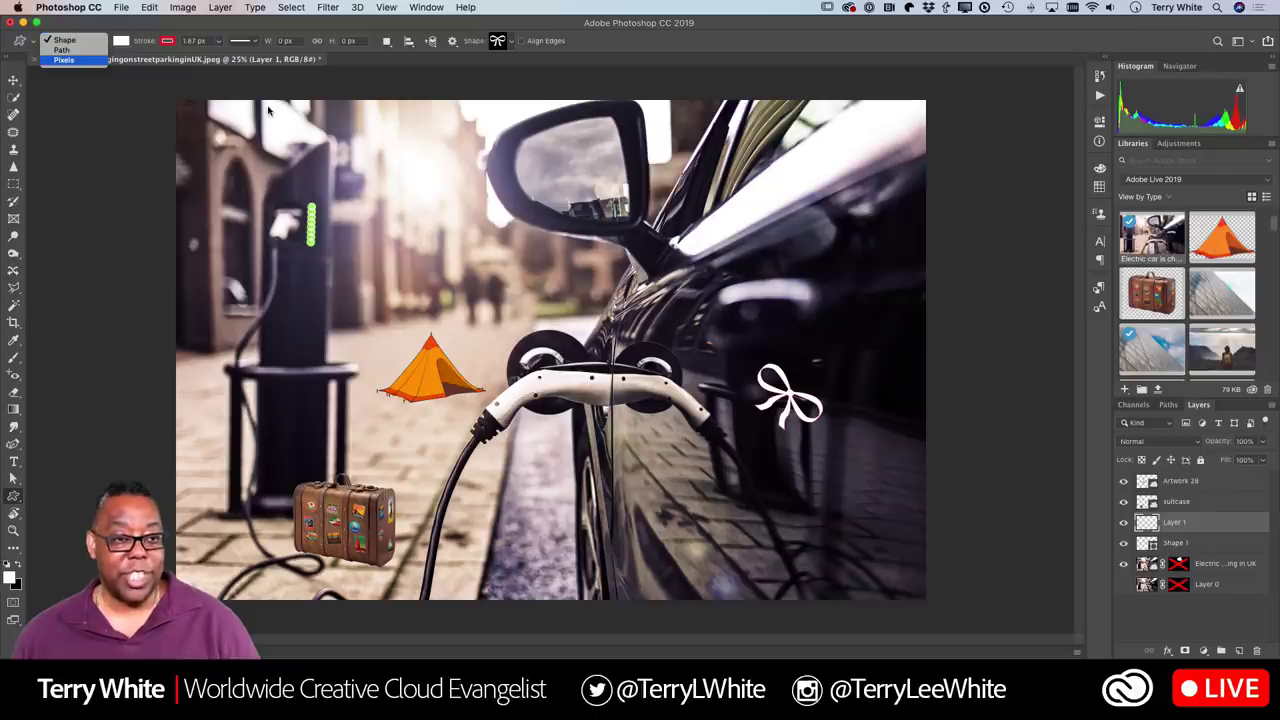
key(Return)
drag(742, 230, 902, 336)
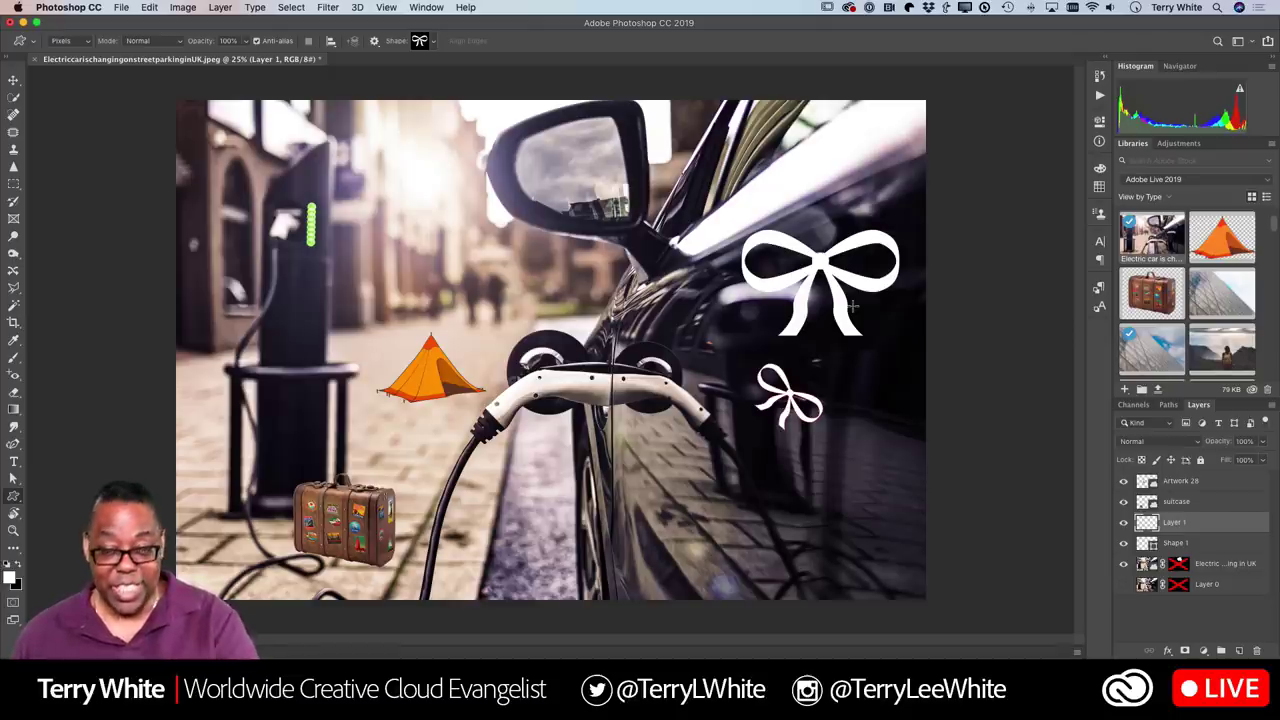
Step: Scale the pixel bow down to about half size and move it lower on the door
key(super+t)
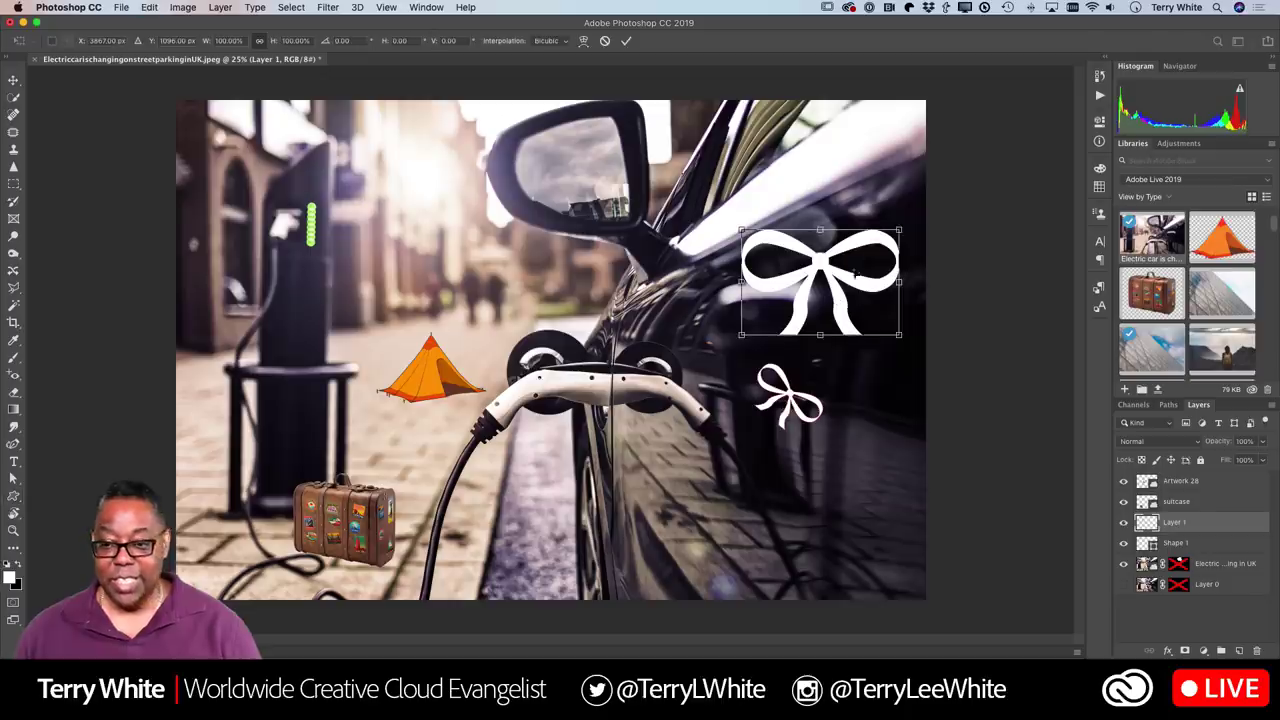
drag(898, 232, 791, 511)
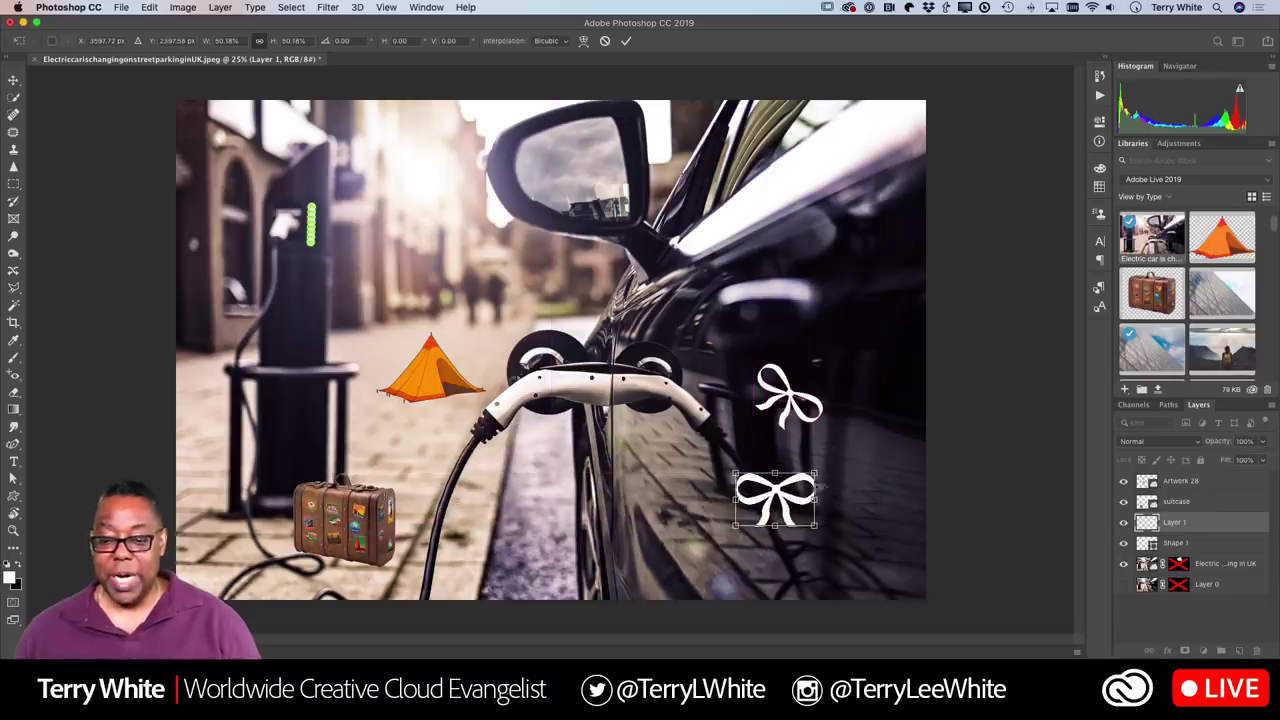
key(Return)
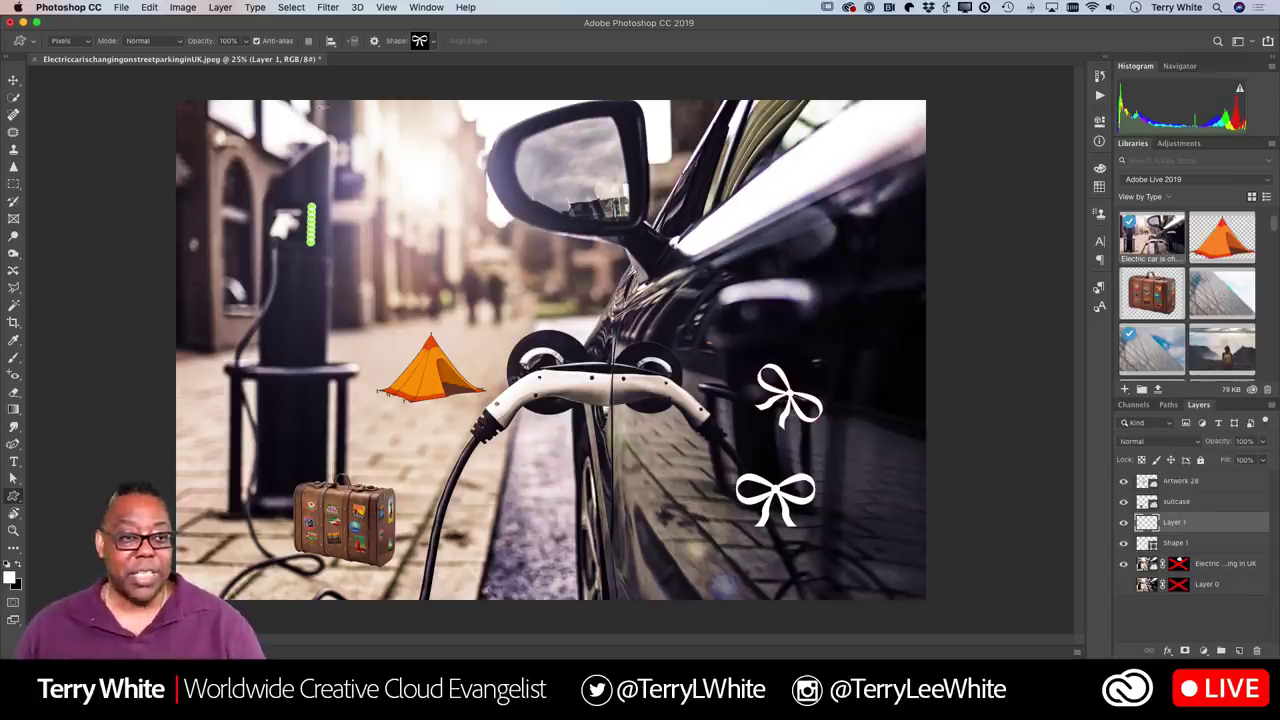
Step: Draw a ribbon bow as a Path-mode outline on the upper car door, then show the Paths panel
click(65, 41)
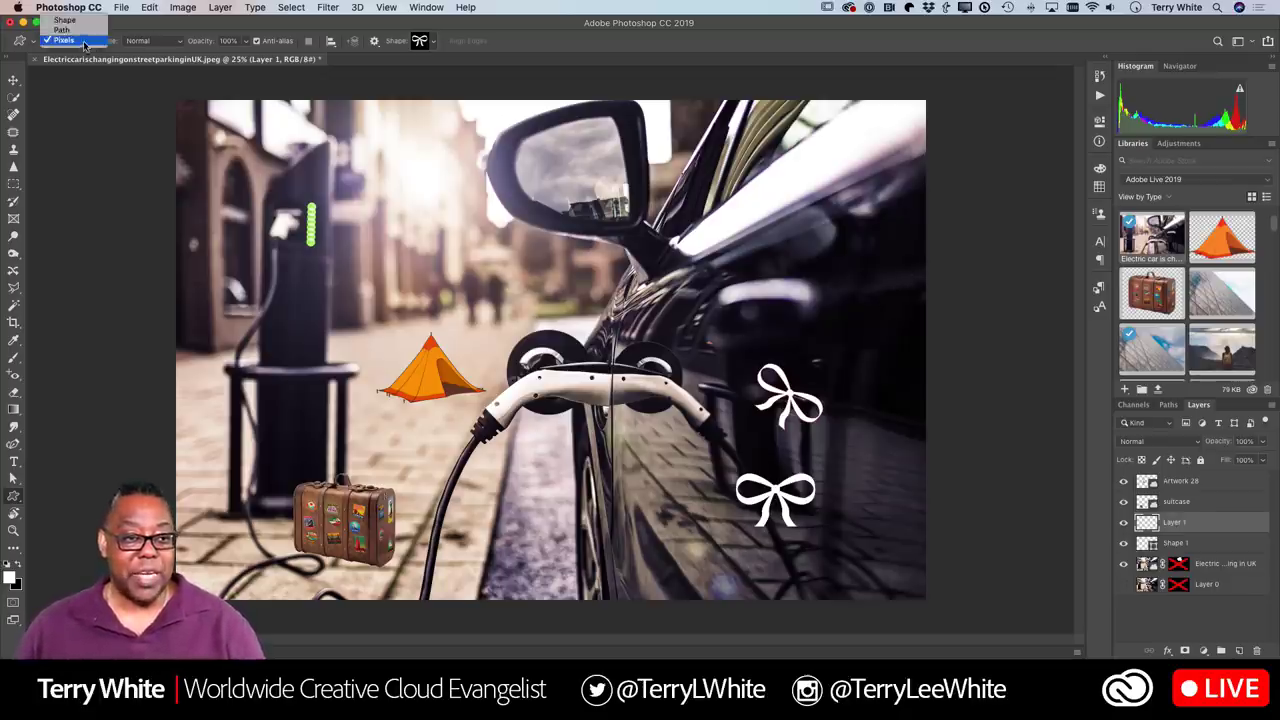
click(60, 27)
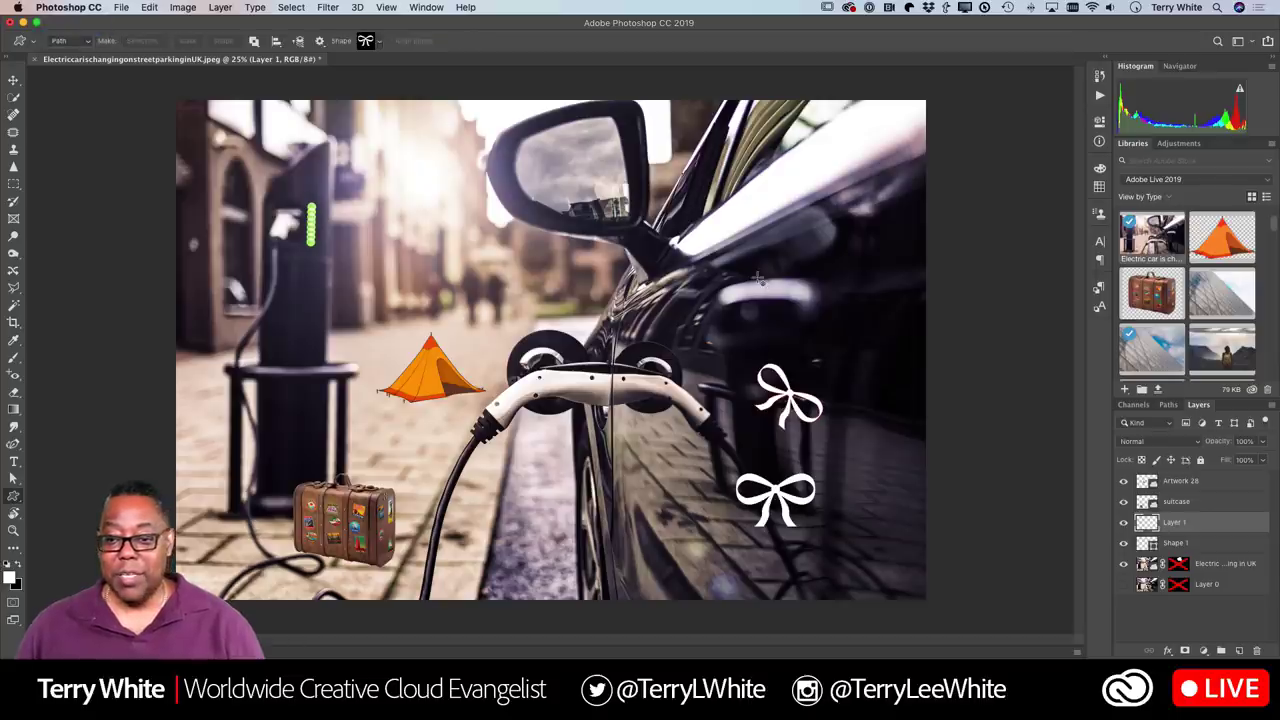
drag(758, 280, 905, 362)
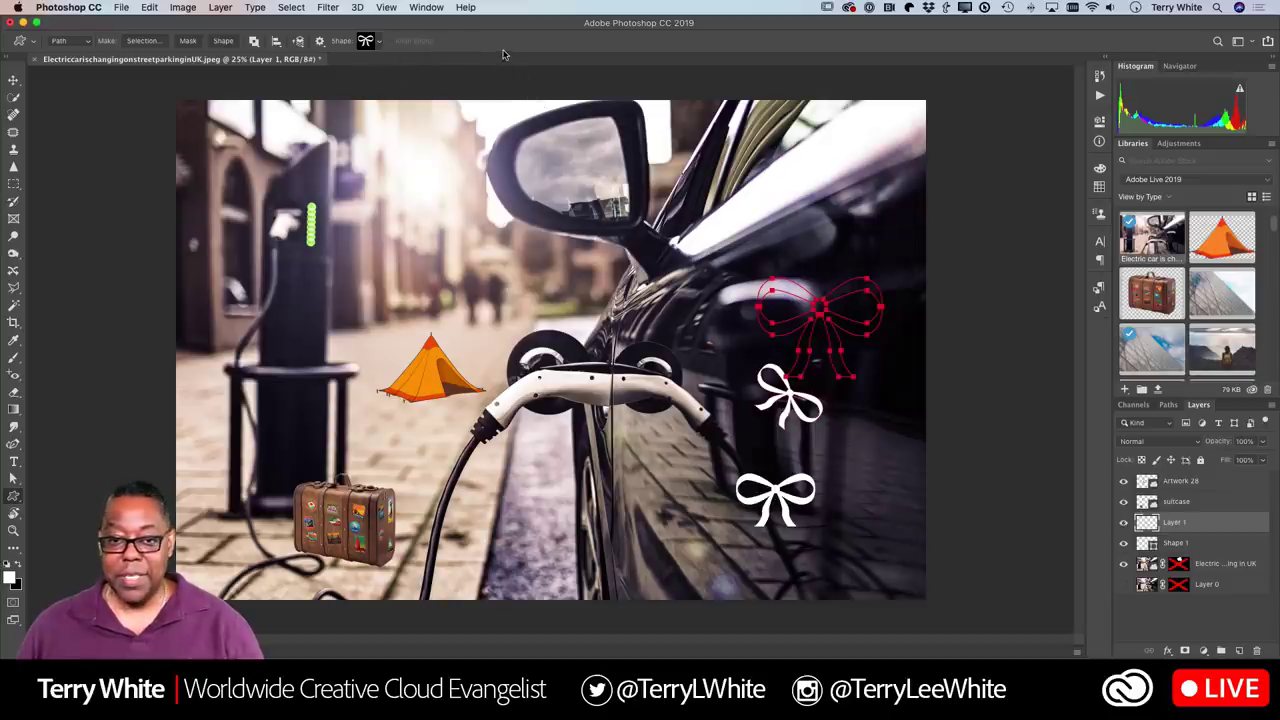
click(13, 79)
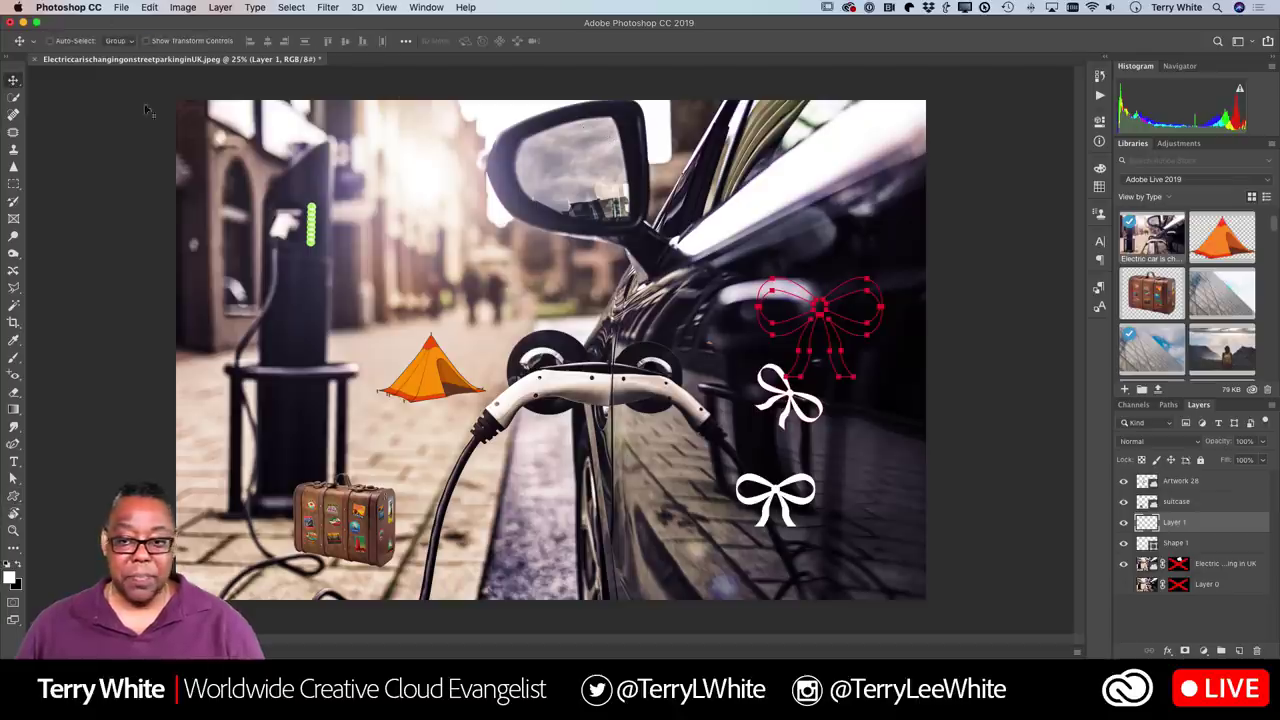
click(840, 305)
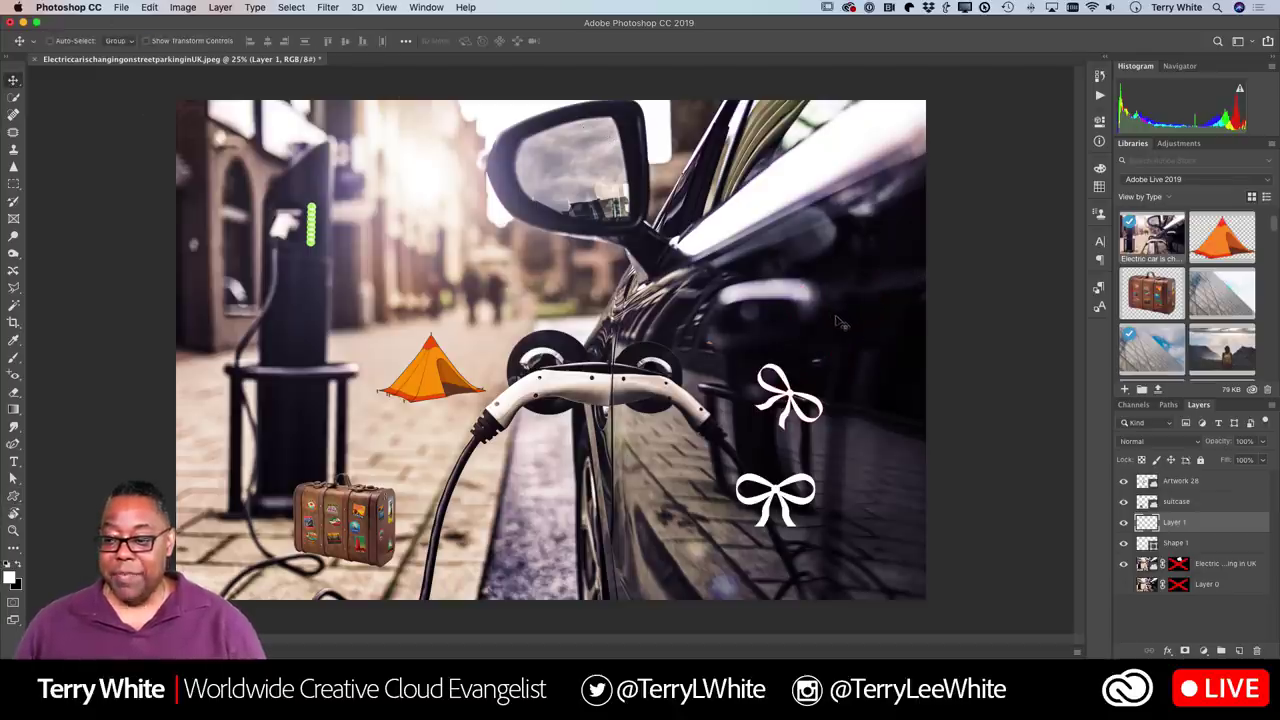
click(1166, 408)
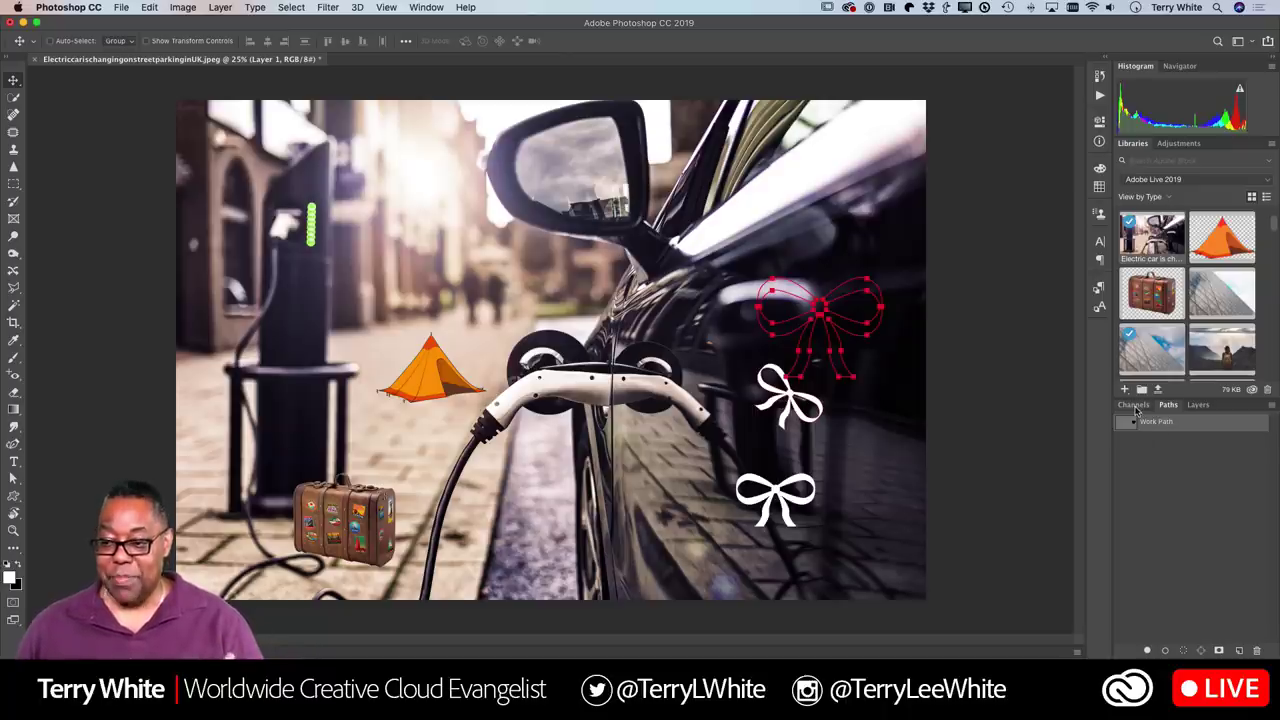
Step: Add a new empty layer above Layer 1
click(1134, 406)
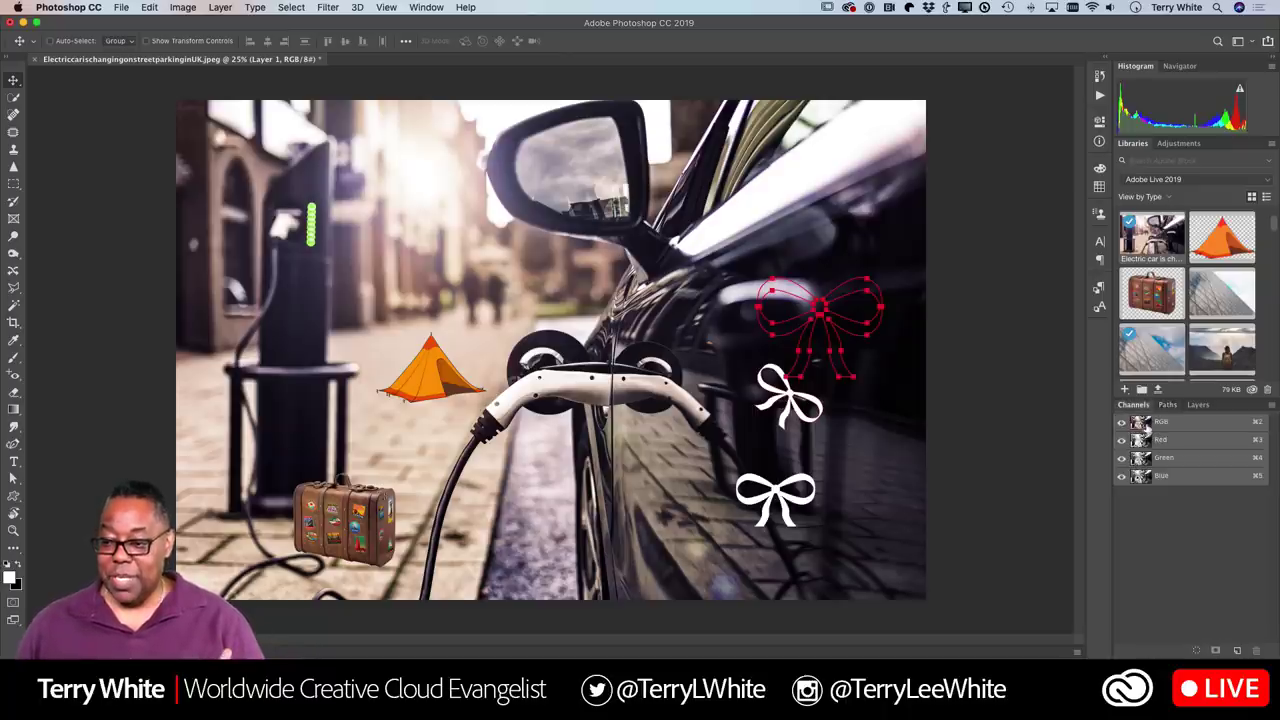
click(1200, 405)
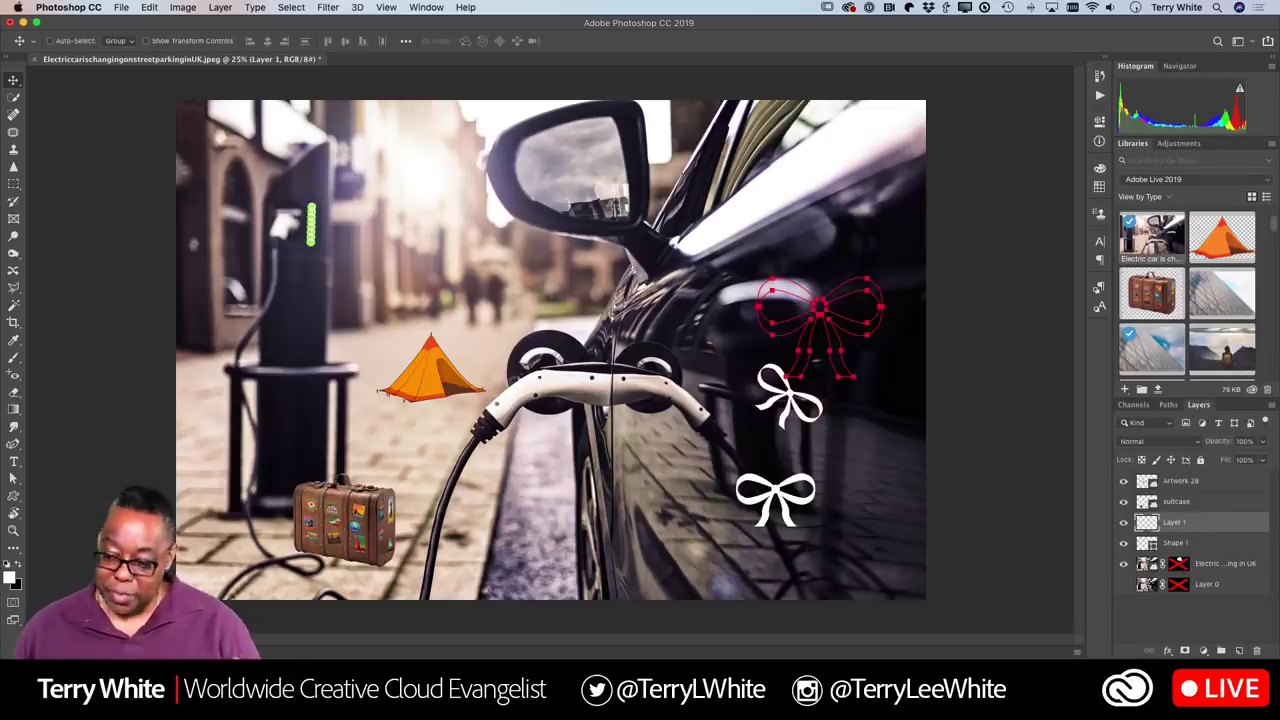
click(1239, 651)
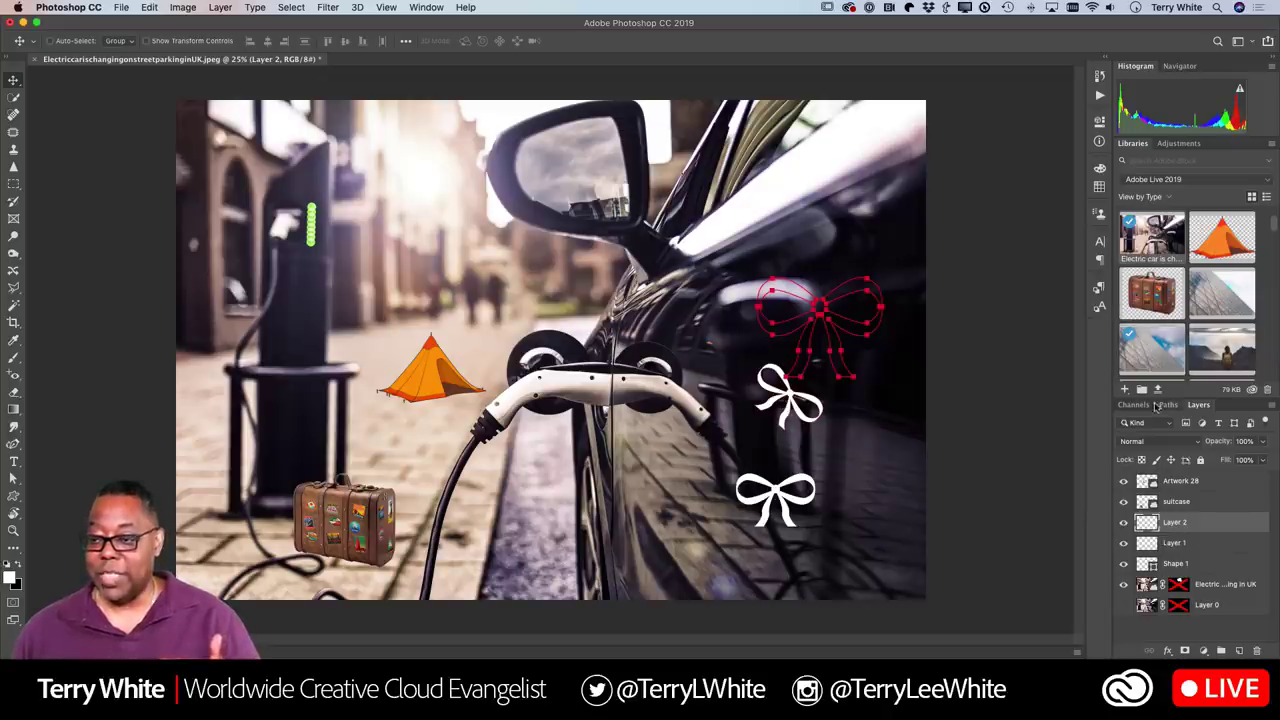
Step: Save the Work Path as Path 1 and load it as a bow-shaped selection
click(1167, 405)
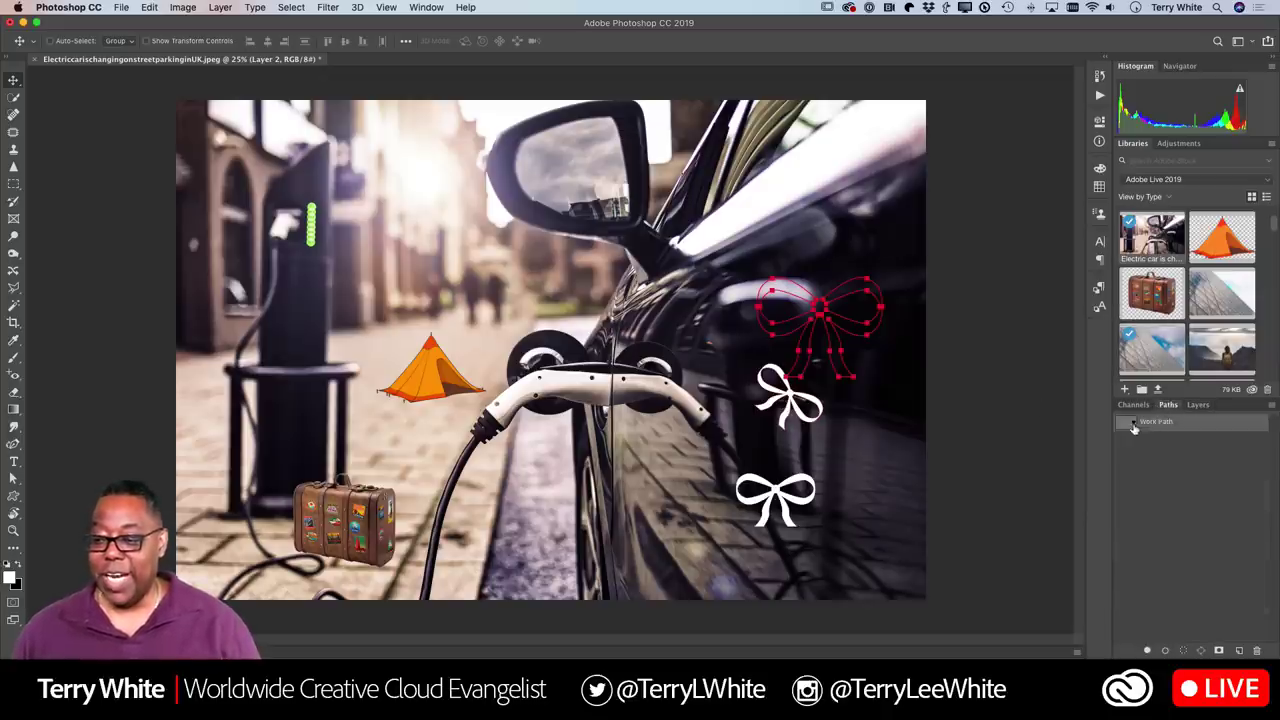
double_click(1133, 425)
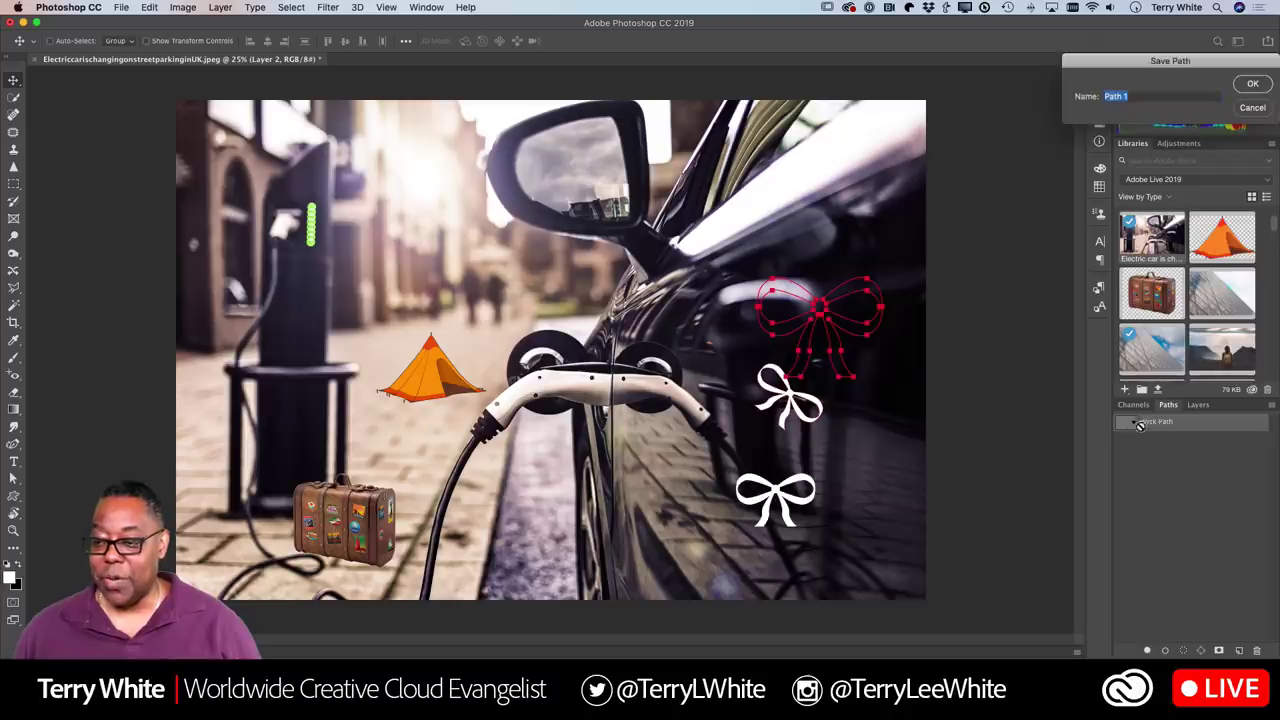
click(1255, 86)
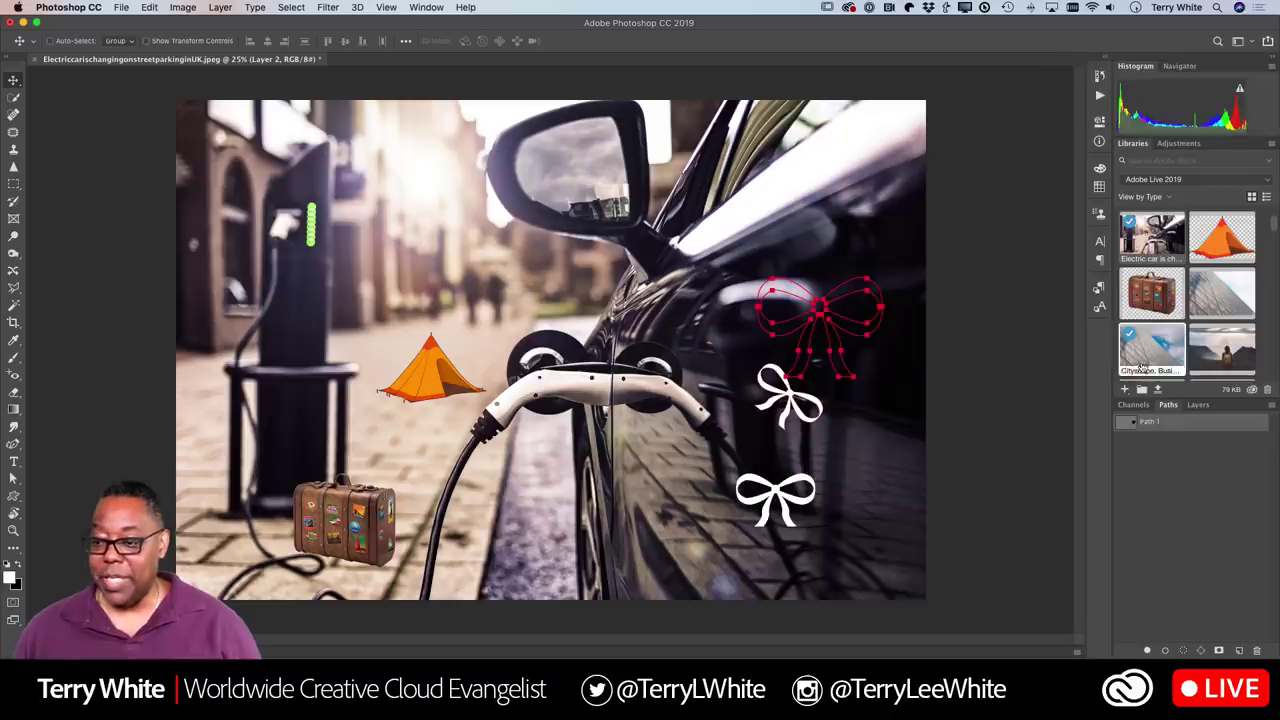
super+click(1128, 423)
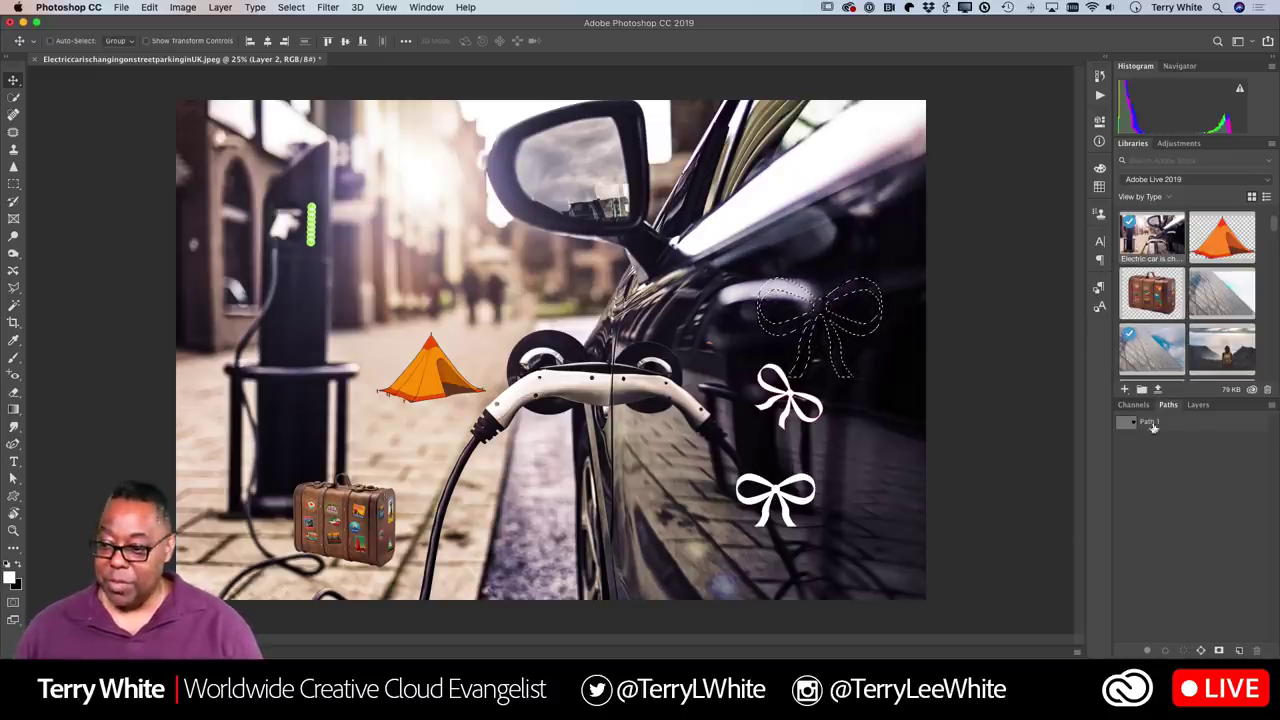
click(1197, 405)
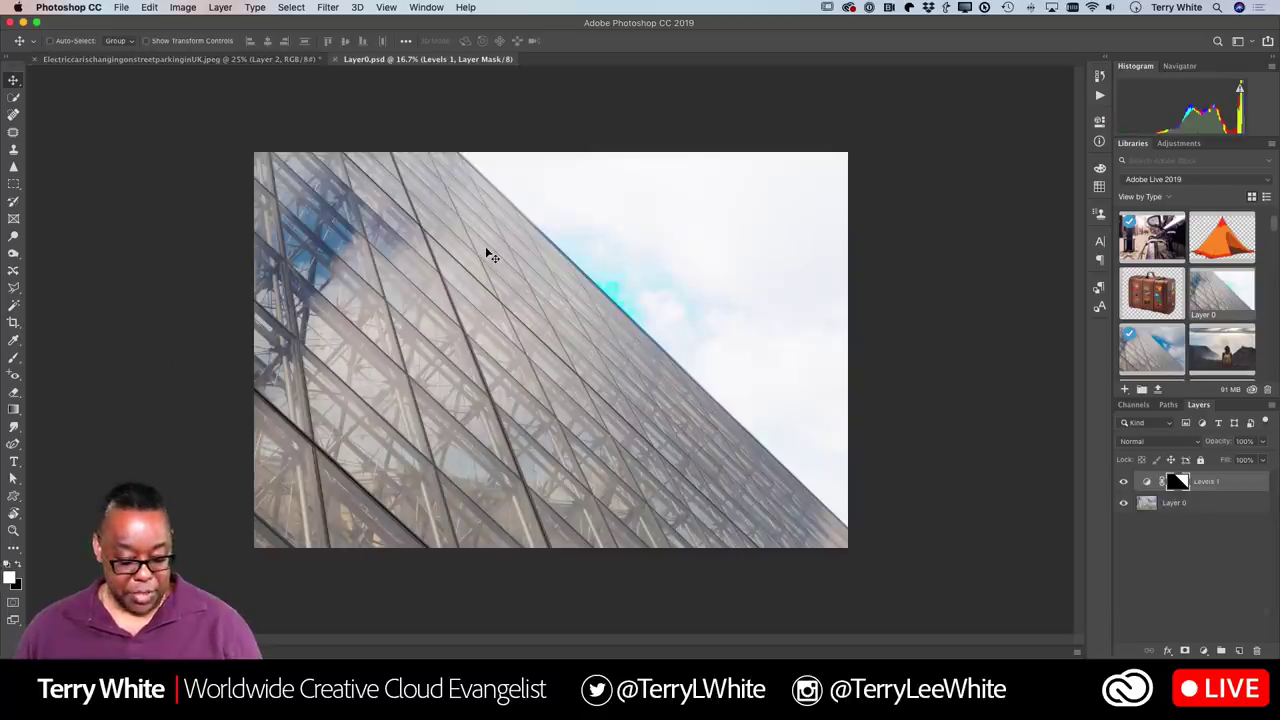
Step: Select all of the glass-pyramid image and Paste Into the car photo's bow selection as Layer 3
key(super)
key(super+a)
click(248, 60)
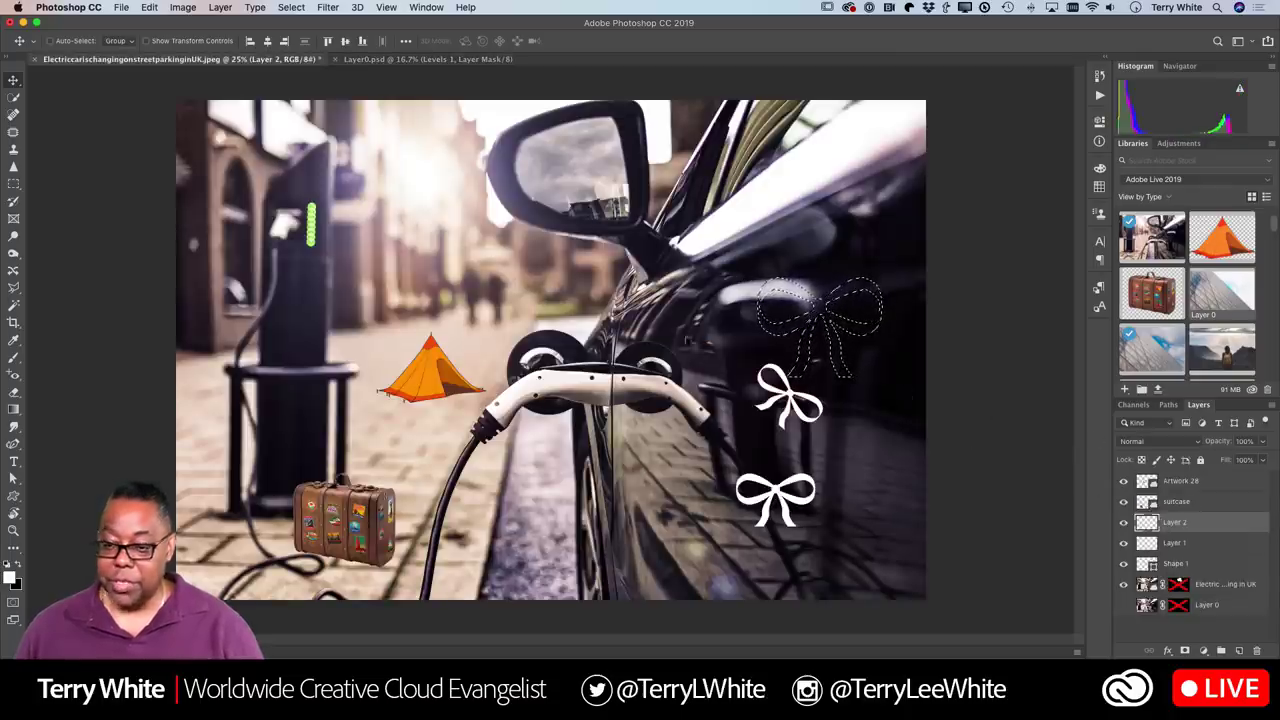
click(150, 7)
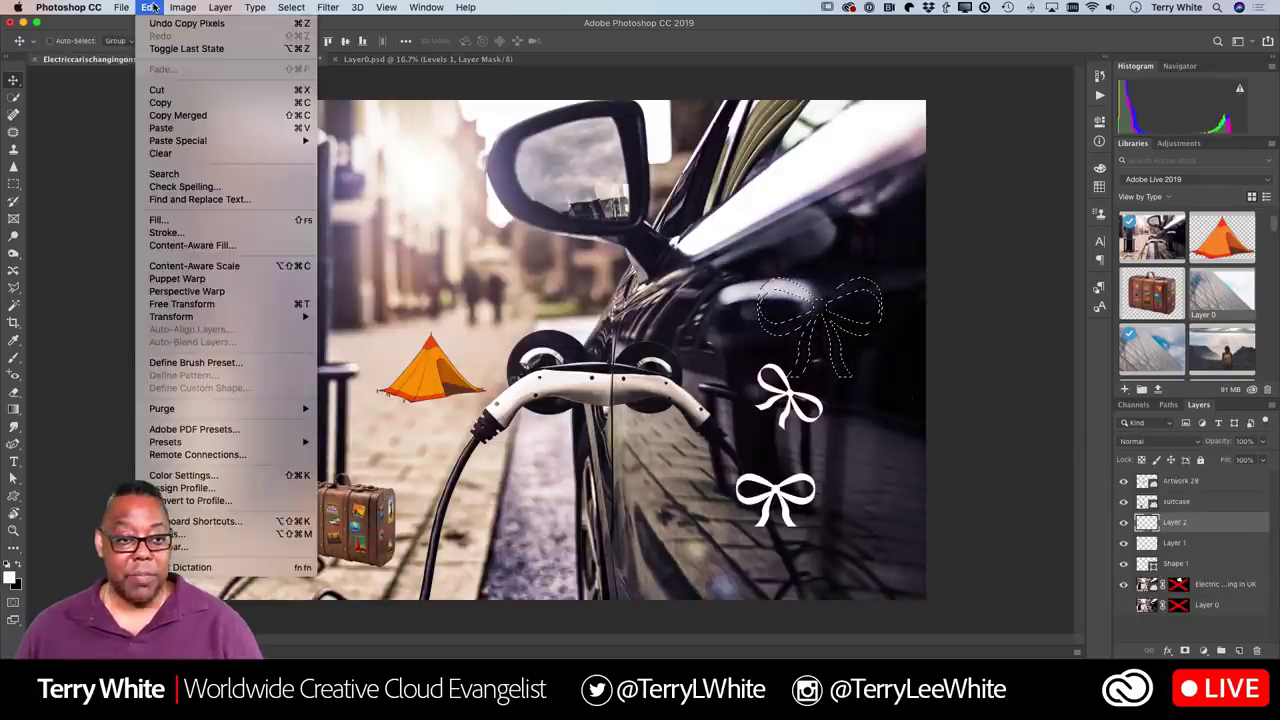
mouse_move(188, 145)
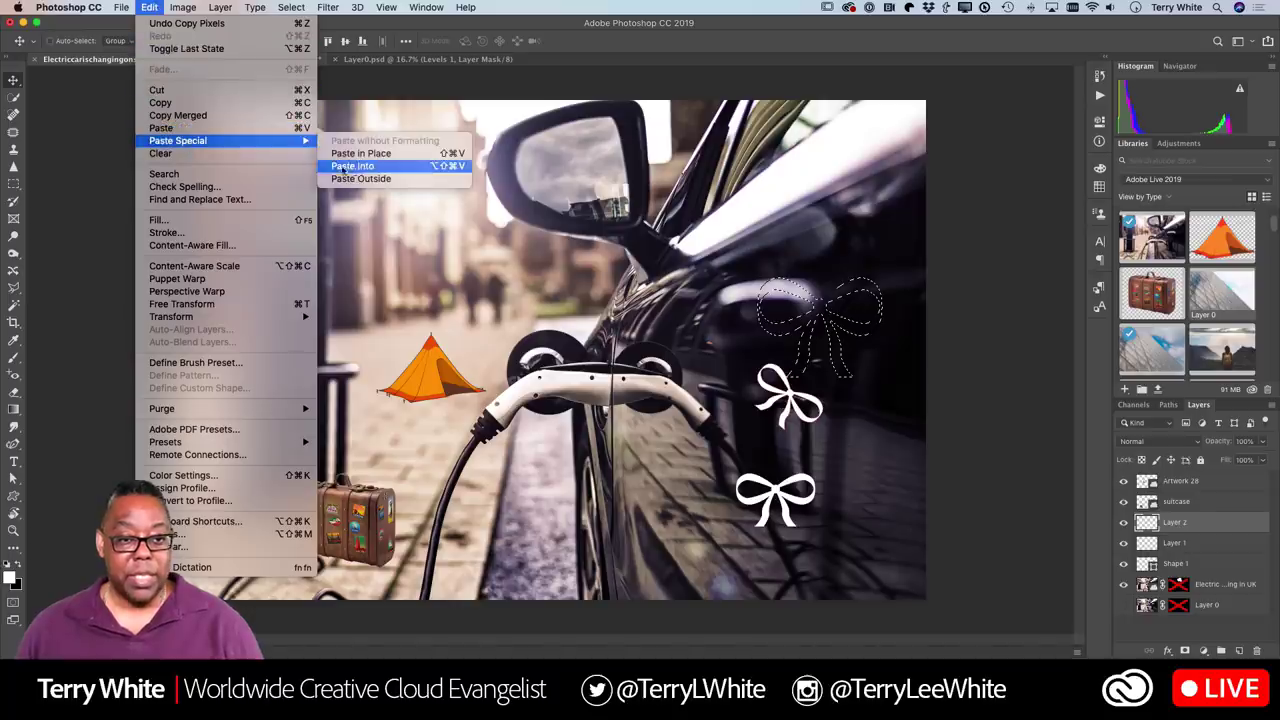
click(352, 166)
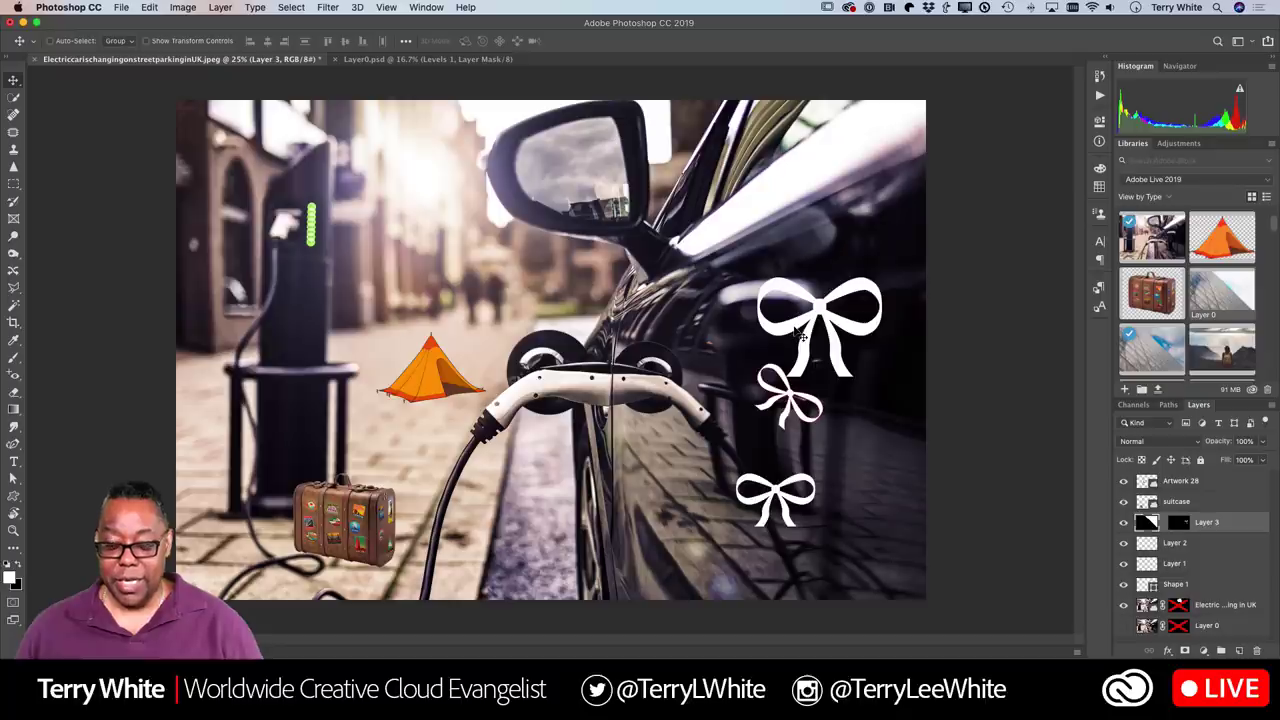
Step: Free-transform Layer 3's pyramid image down to 50.78% and position it inside the bow mask
key(super)
key(super+t)
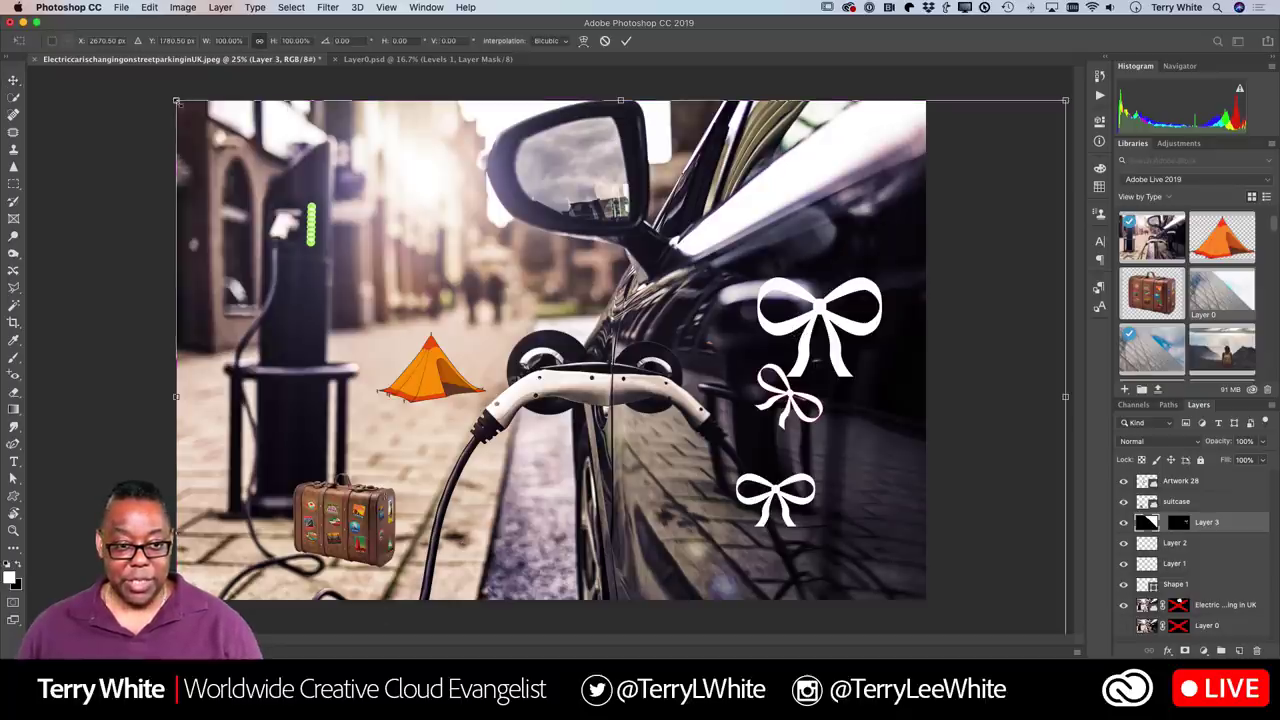
drag(176, 100, 484, 248)
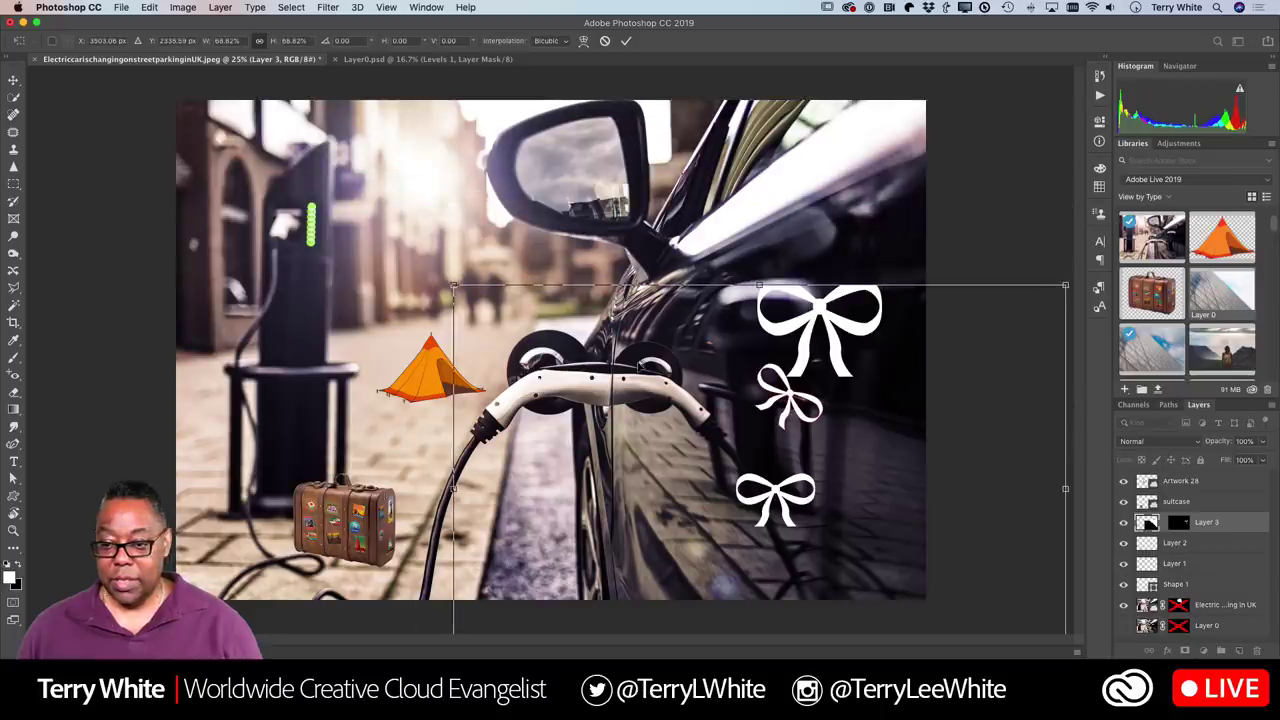
drag(490, 490, 497, 314)
drag(1049, 520, 888, 411)
drag(622, 325, 660, 439)
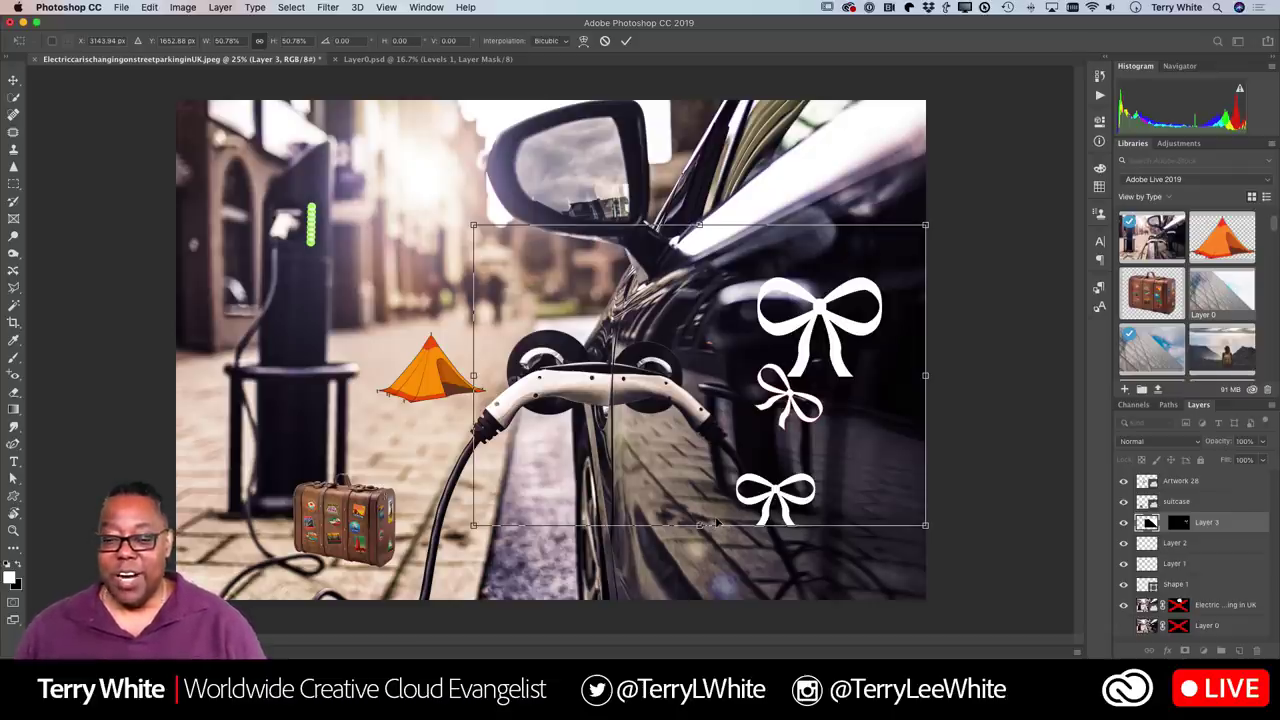
key(Return)
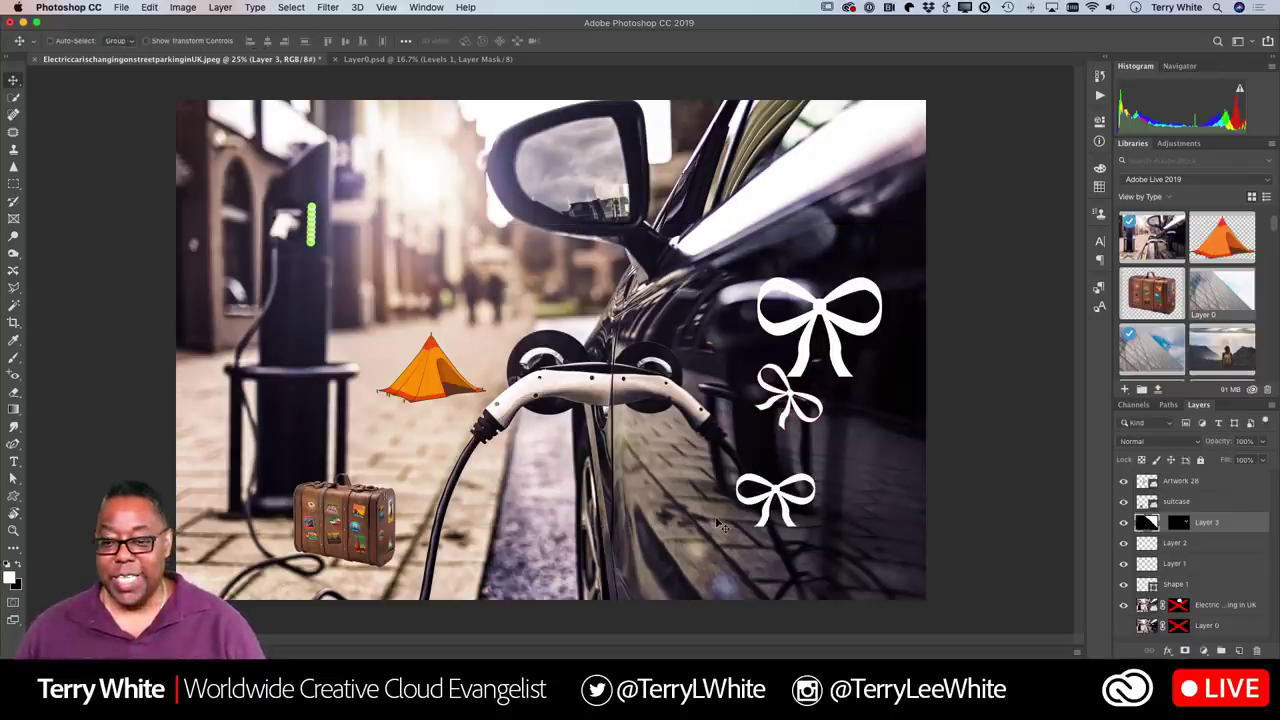